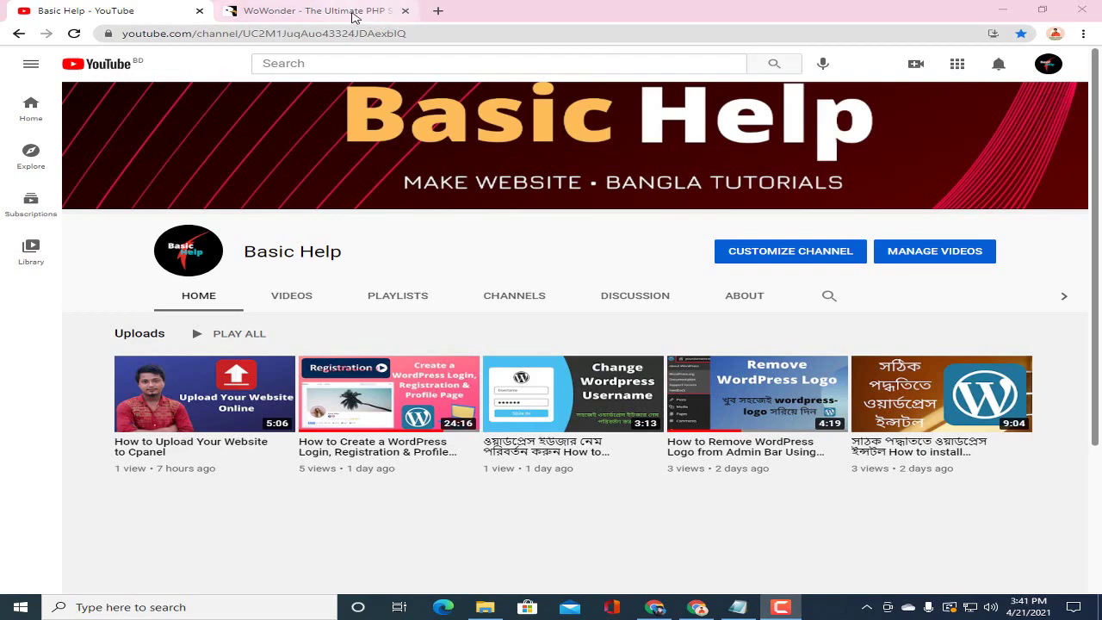
Step: Look over the WoWonder PHP Social Network Platform item page on CodeCanyon
{"action": "left_click", "coordinate": [353, 17]}
{"action": "left_click", "coordinate": [278, 188]}
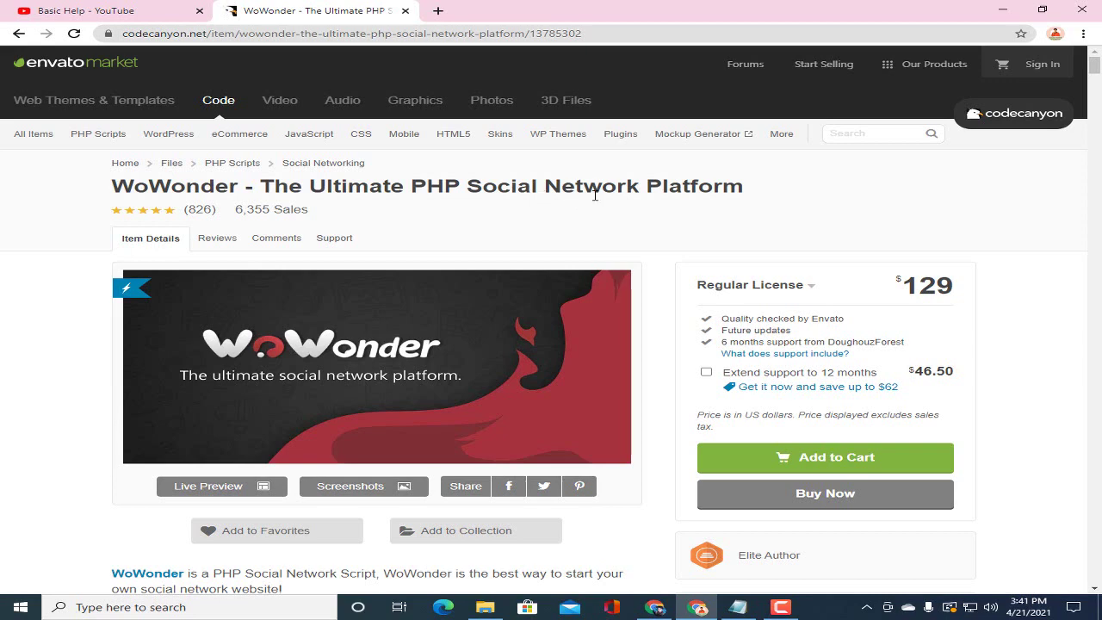
{"action": "left_click_drag", "start_coordinate": [594, 195], "coordinate": [536, 196]}
{"action": "scroll", "coordinate": [762, 167], "scroll_direction": "down", "scroll_amount": 2}
{"action": "scroll", "coordinate": [763, 167], "scroll_direction": "up", "scroll_amount": 2}
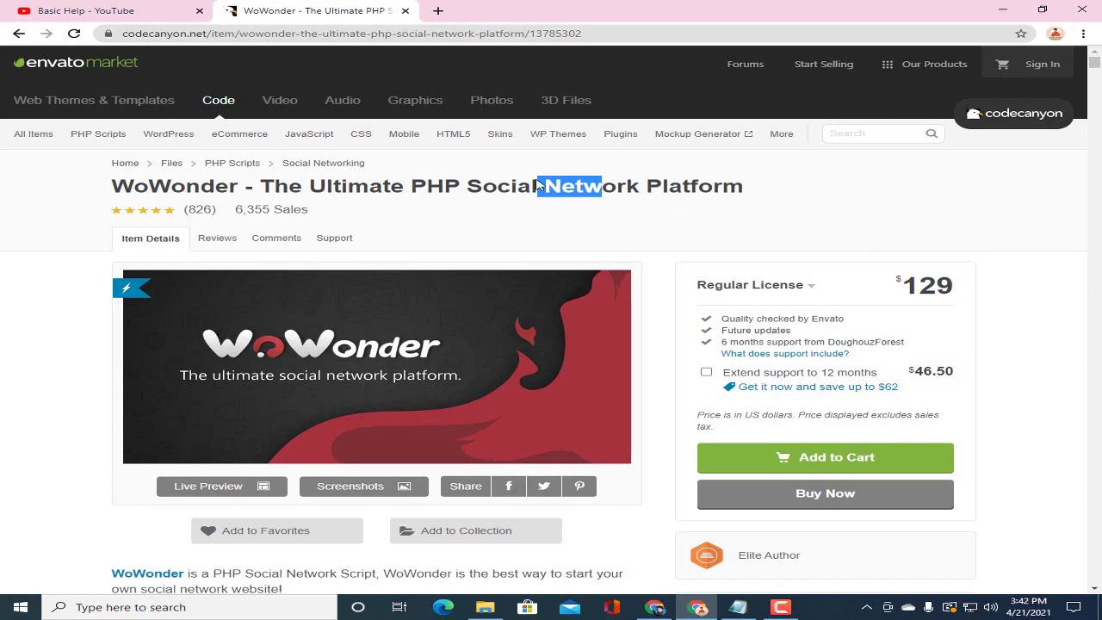
{"action": "left_click", "coordinate": [693, 187]}
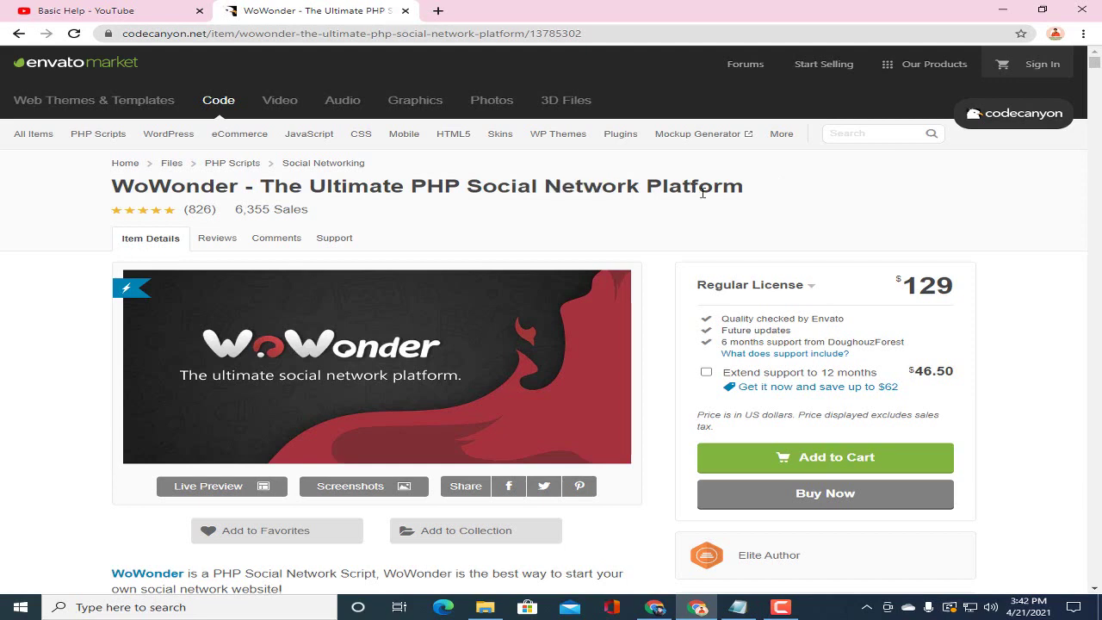
Step: Switch to File Explorer and inspect the downloaded WoWonder archive and license PDF in the Downloads folder
{"action": "left_click", "coordinate": [485, 607]}
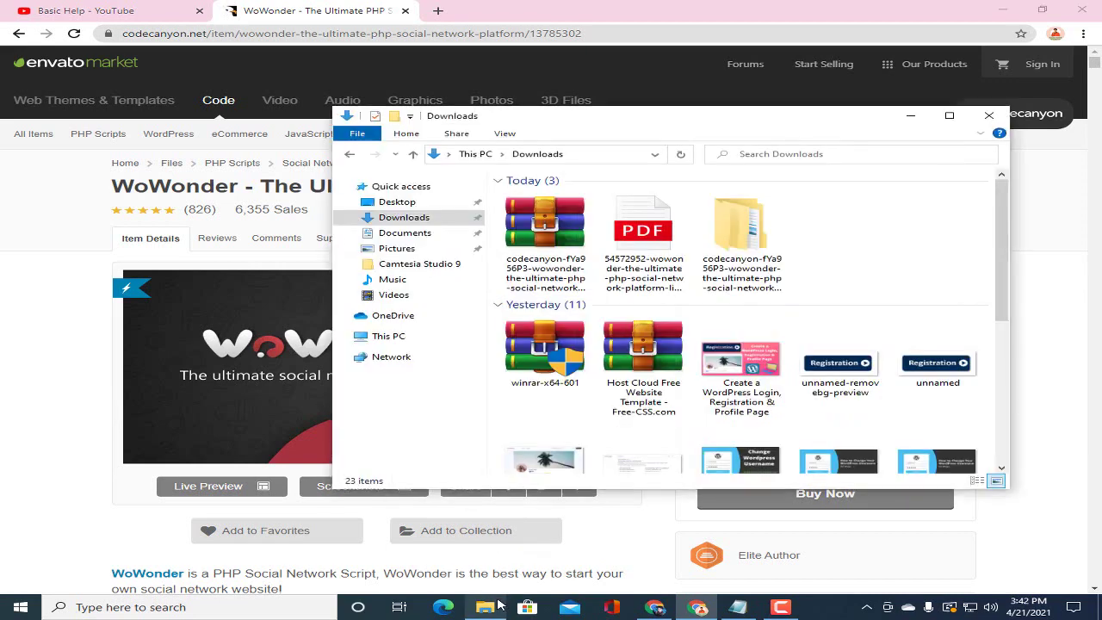
{"action": "left_click", "coordinate": [579, 249]}
{"action": "left_click", "coordinate": [641, 254]}
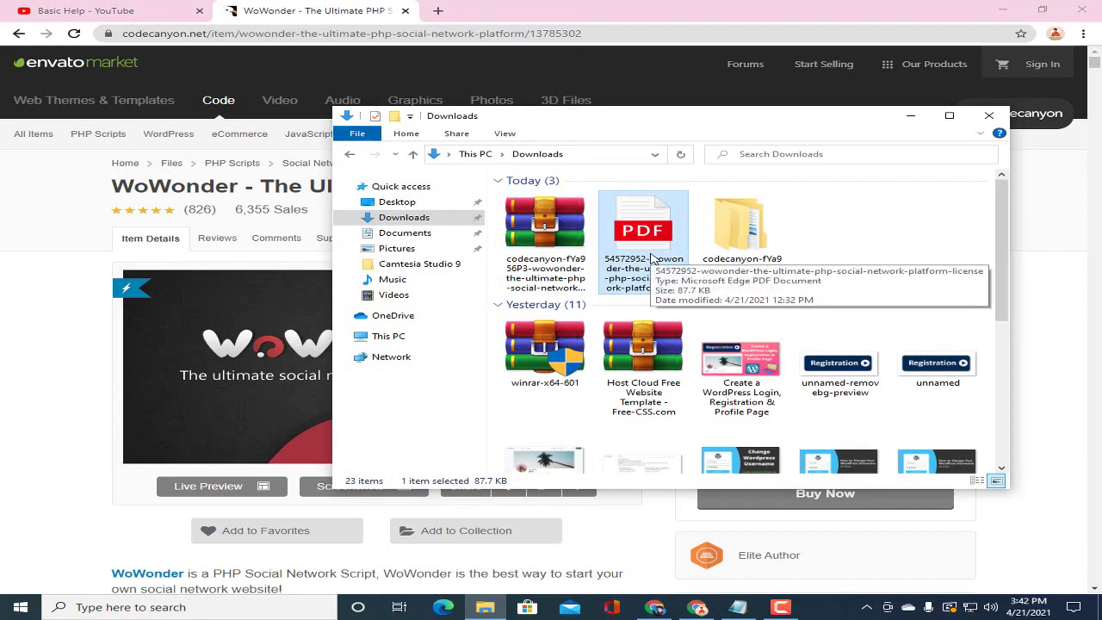
{"action": "left_click", "coordinate": [577, 261]}
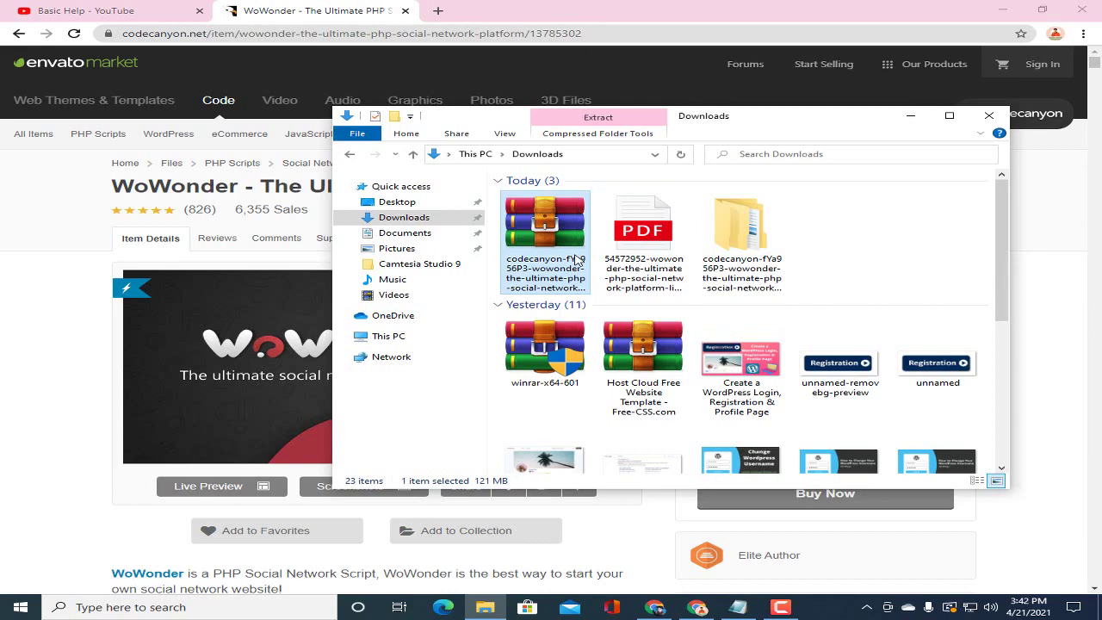
{"action": "right_click", "coordinate": [576, 260]}
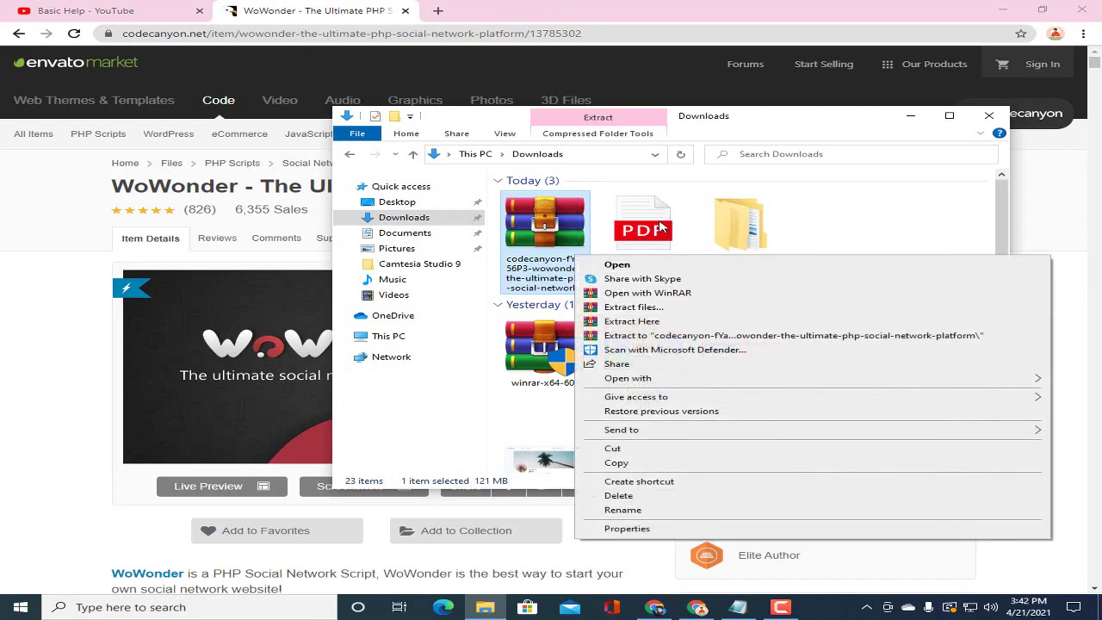
{"action": "left_click", "coordinate": [801, 219]}
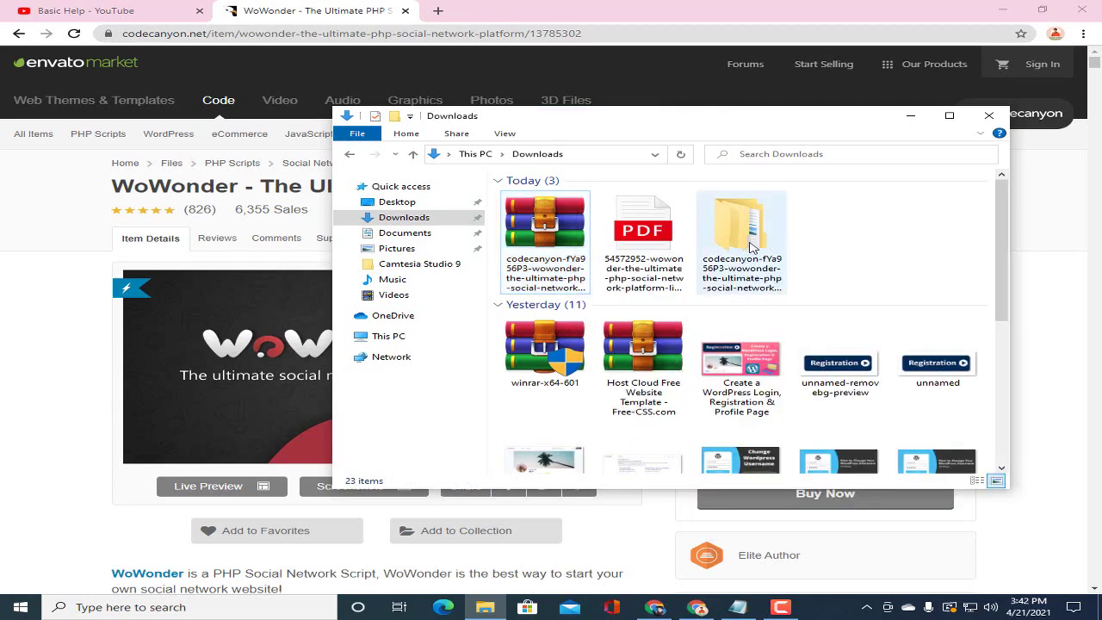
Step: Open the extracted WoWonder folder and examine its Script folder and the Script ZIP archive
{"action": "double_click", "coordinate": [762, 248]}
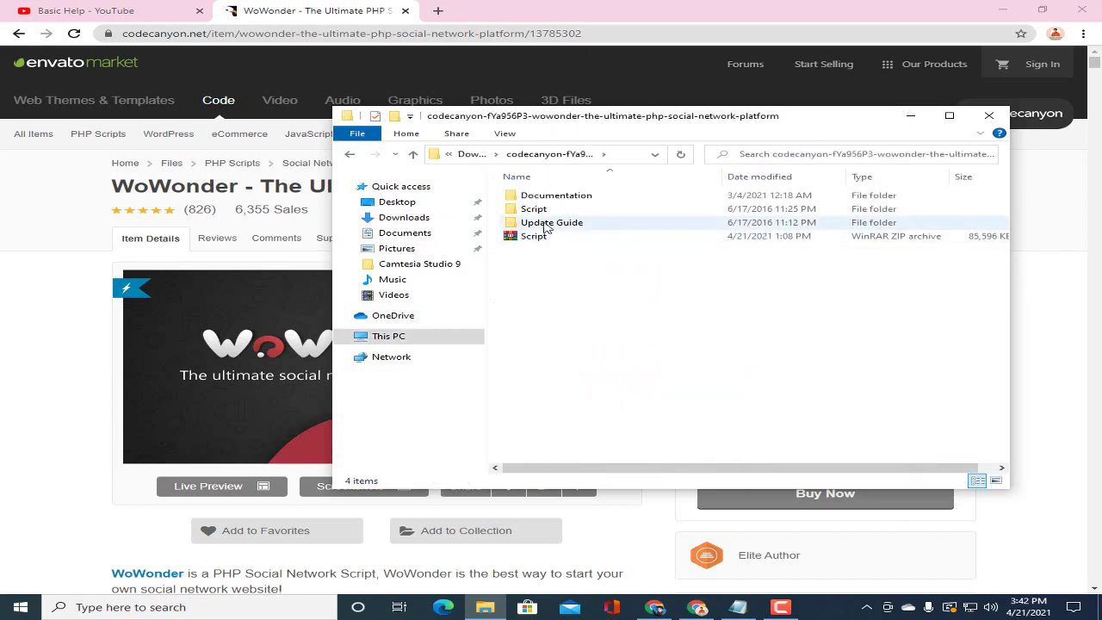
{"action": "double_click", "coordinate": [600, 211]}
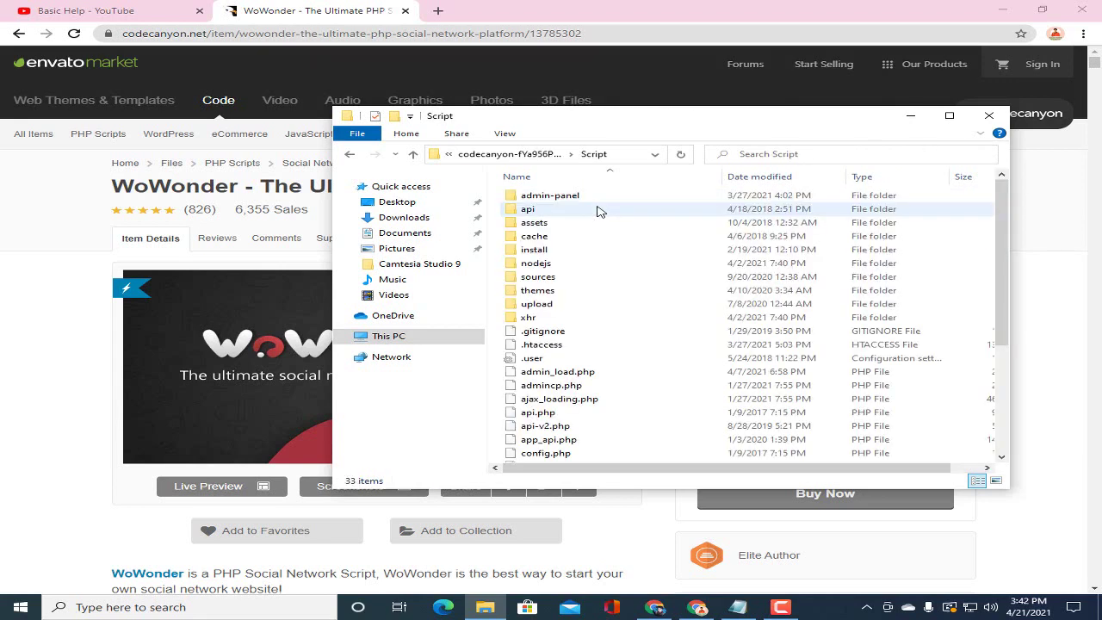
{"action": "left_click", "coordinate": [350, 159]}
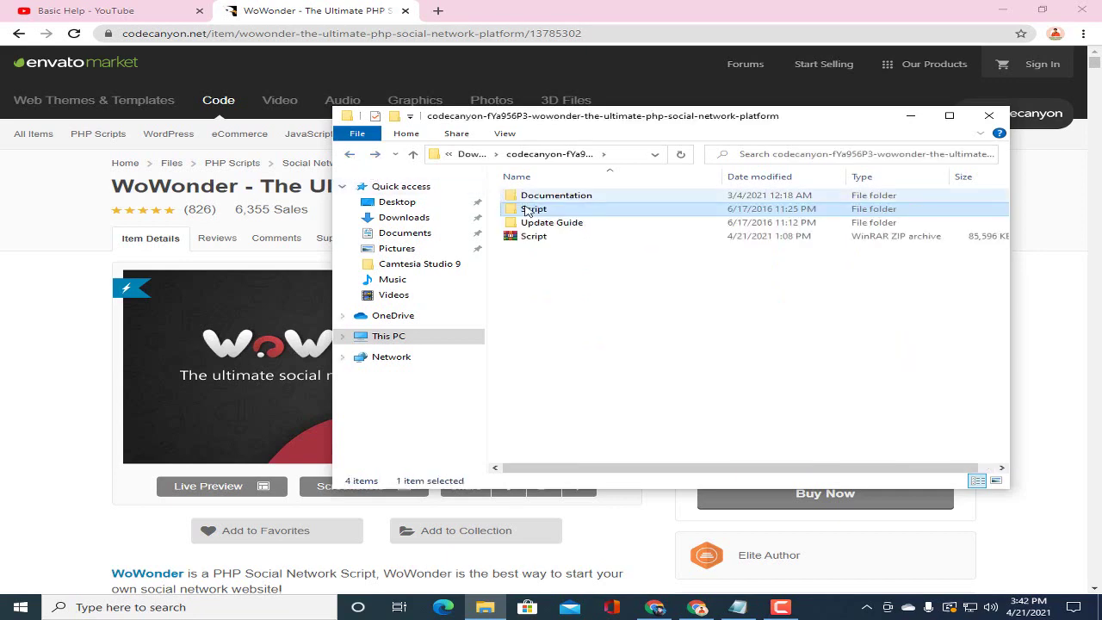
{"action": "right_click", "coordinate": [535, 211]}
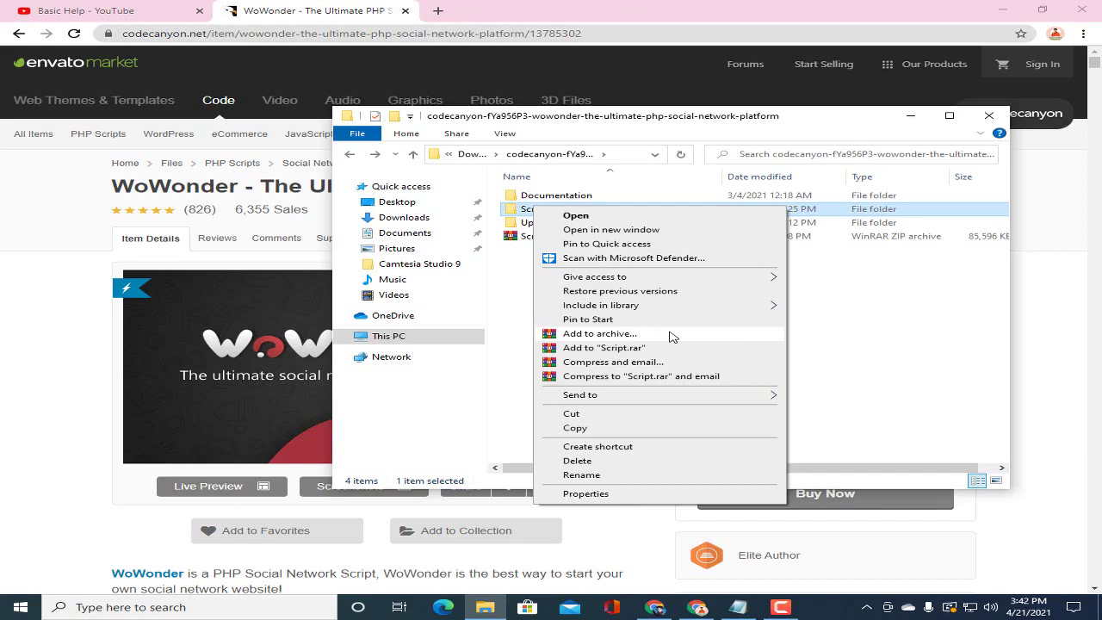
{"action": "left_click", "coordinate": [950, 334]}
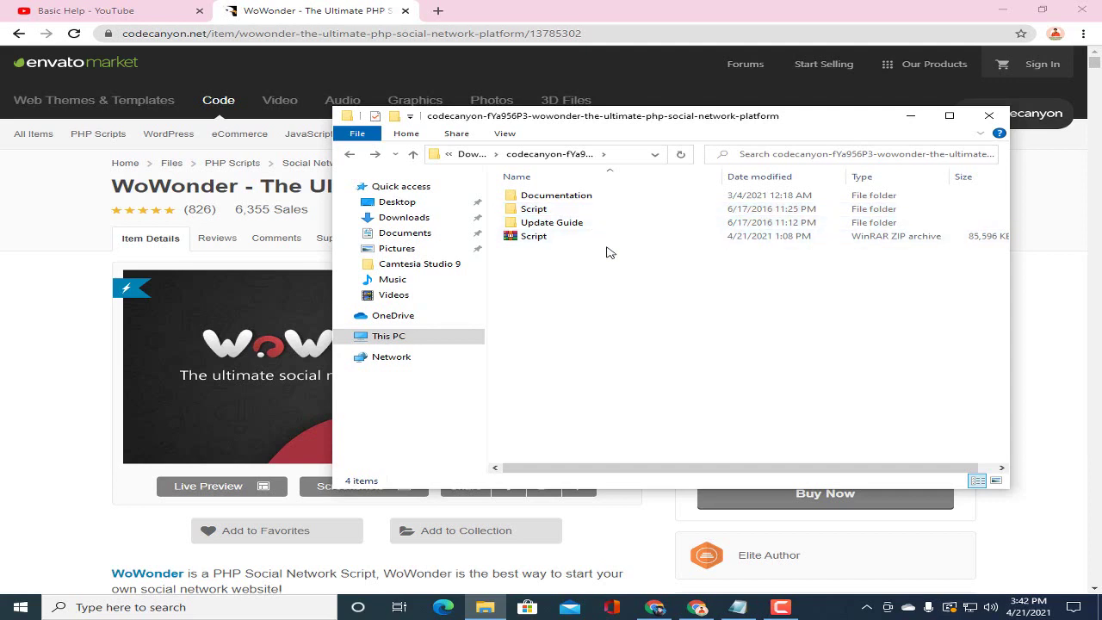
{"action": "left_click", "coordinate": [576, 244]}
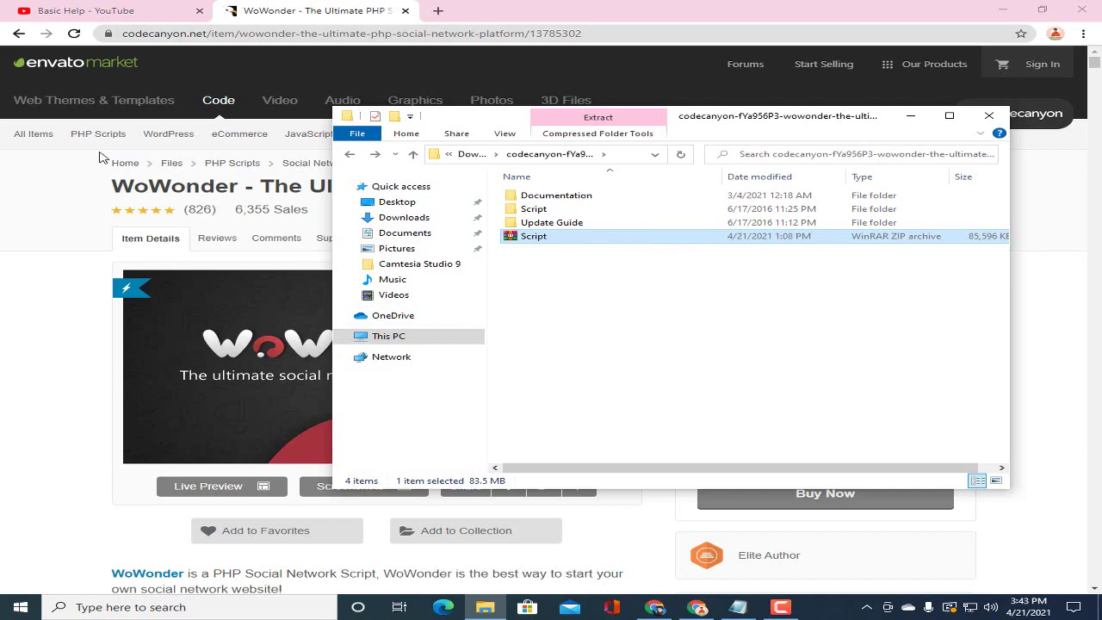
Step: Open the bookmarked cPanel site in a new browser tab and log in with the saved credentials
{"action": "left_click", "coordinate": [73, 166]}
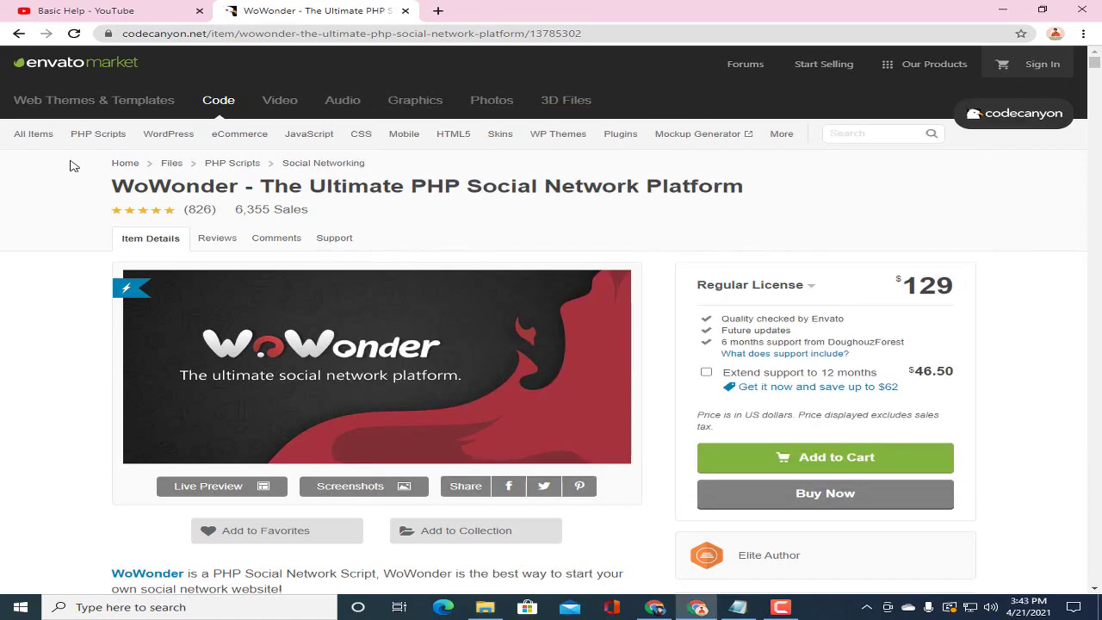
{"action": "left_click", "coordinate": [438, 10]}
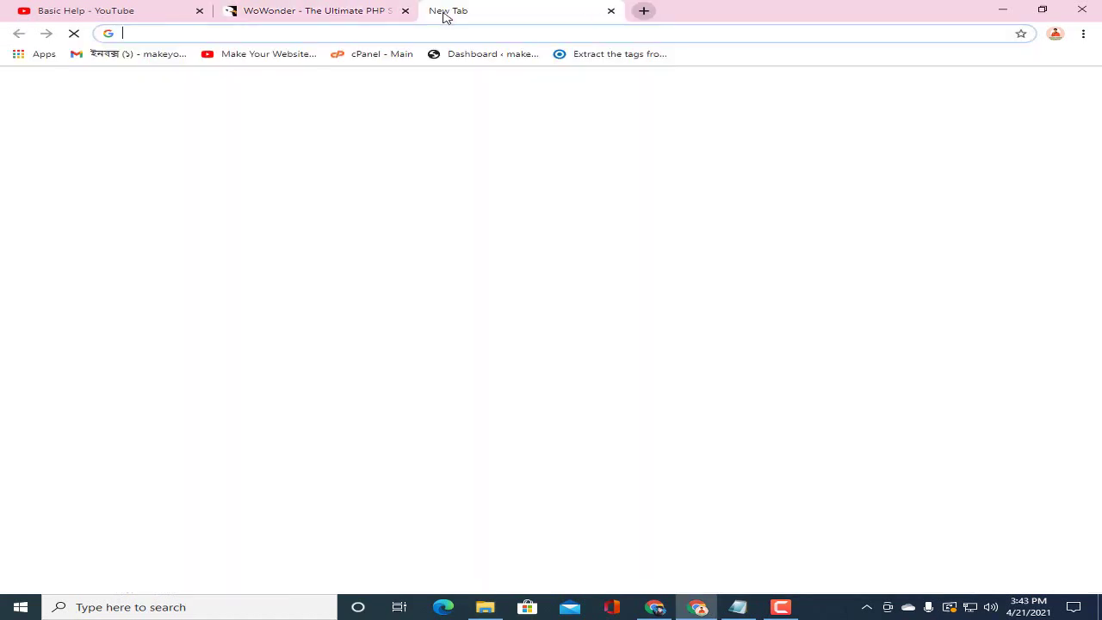
{"action": "left_click", "coordinate": [398, 50]}
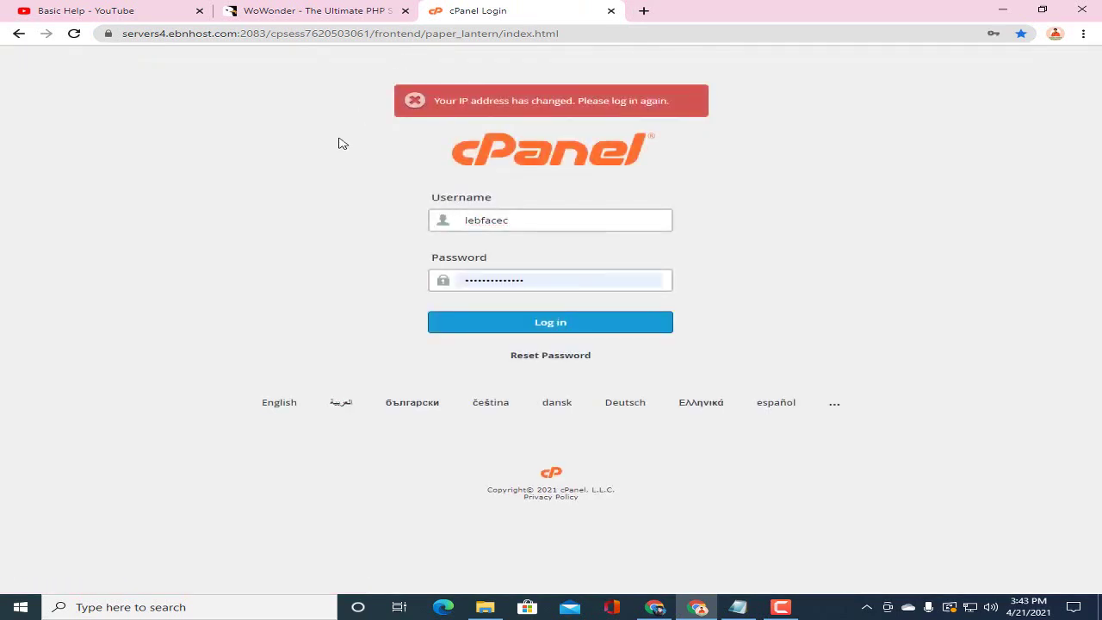
{"action": "left_click", "coordinate": [530, 320]}
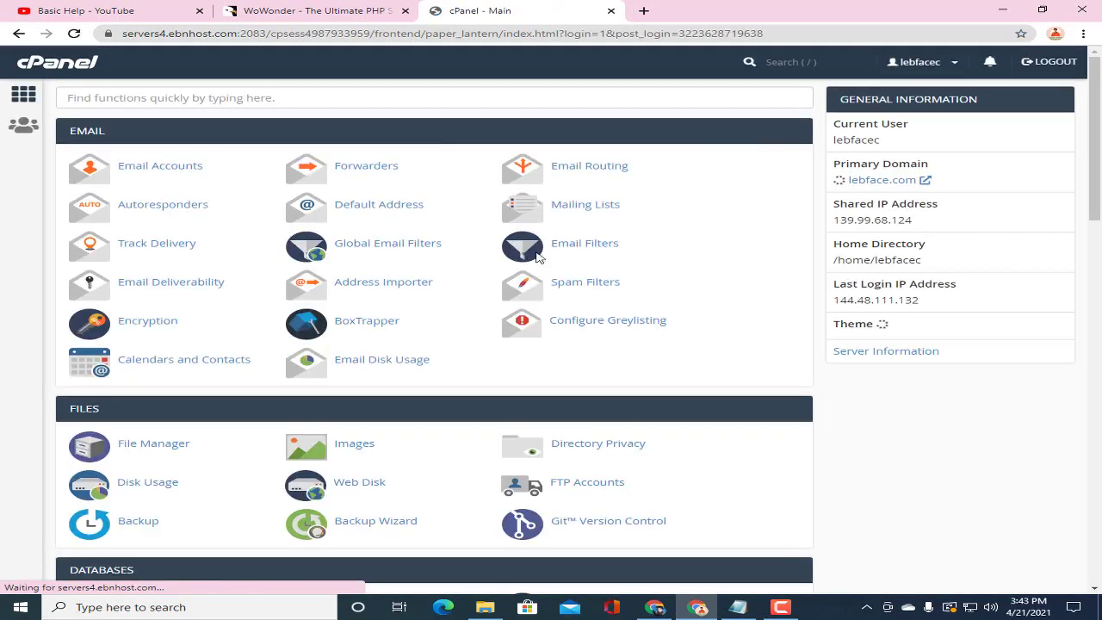
Step: Open cPanel's File Manager and go into the BasicHelp.lebface.com directory
{"action": "scroll", "coordinate": [173, 379], "scroll_direction": "down", "scroll_amount": 1}
{"action": "left_click", "coordinate": [168, 380]}
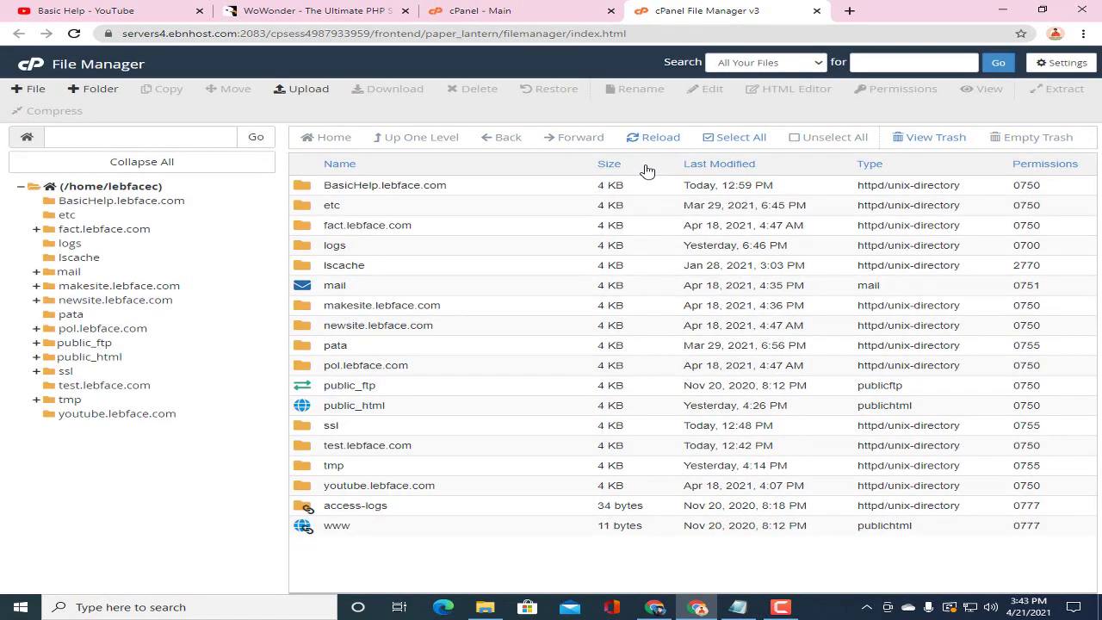
{"action": "double_click", "coordinate": [520, 189]}
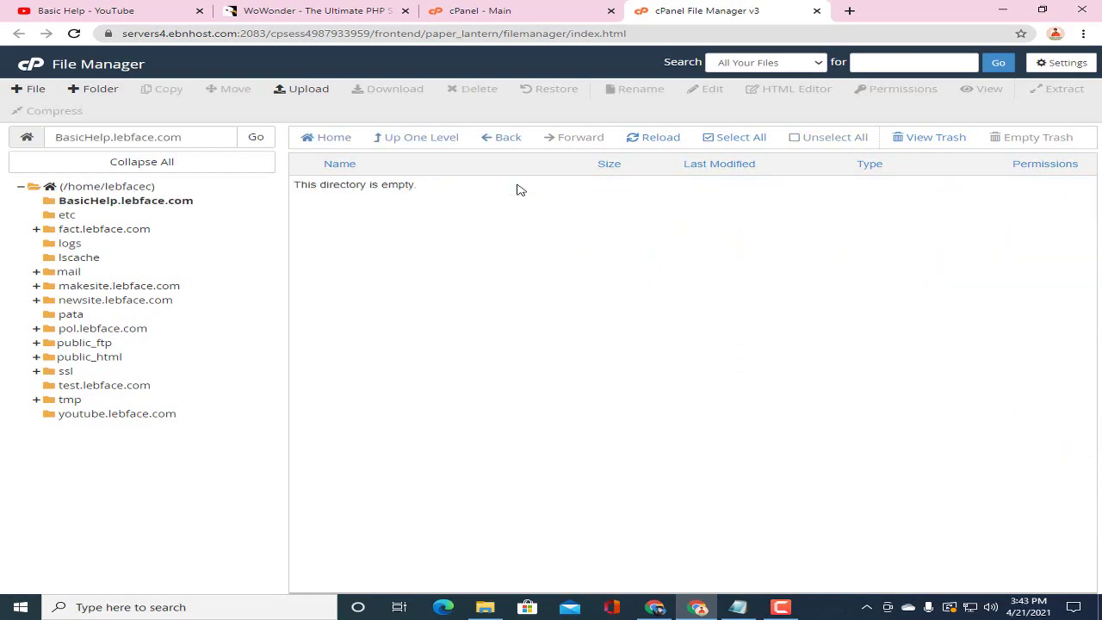
Step: Visit basichelp.lebface.com in a new tab to check the site, and return to File Manager
{"action": "double_click", "coordinate": [170, 137]}
{"action": "left_click", "coordinate": [171, 138]}
{"action": "right_click", "coordinate": [172, 139]}
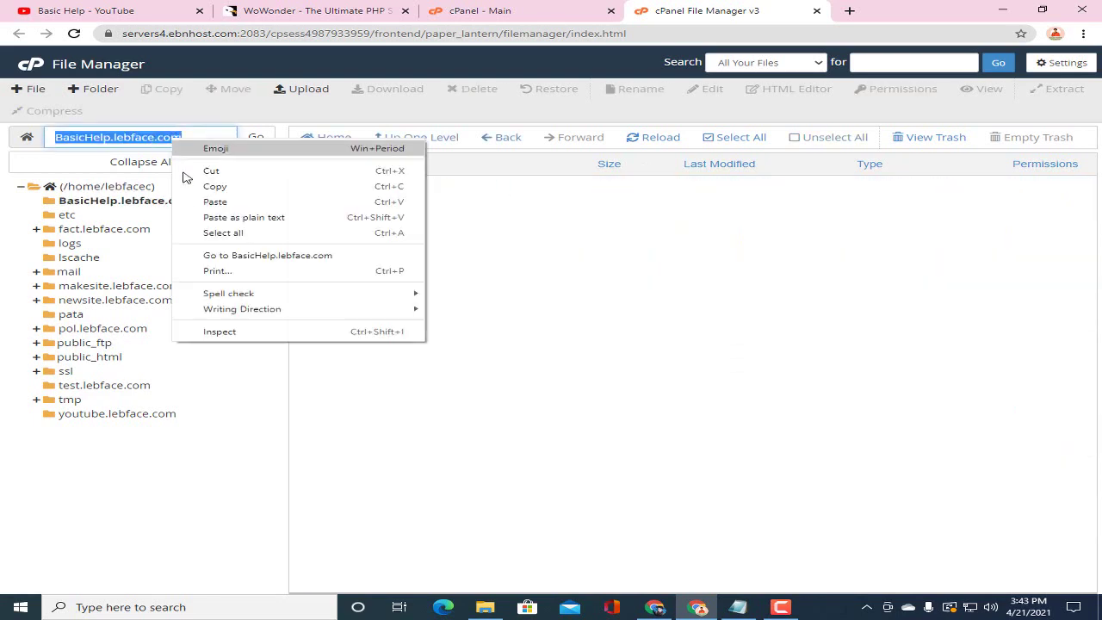
{"action": "left_click", "coordinate": [334, 256]}
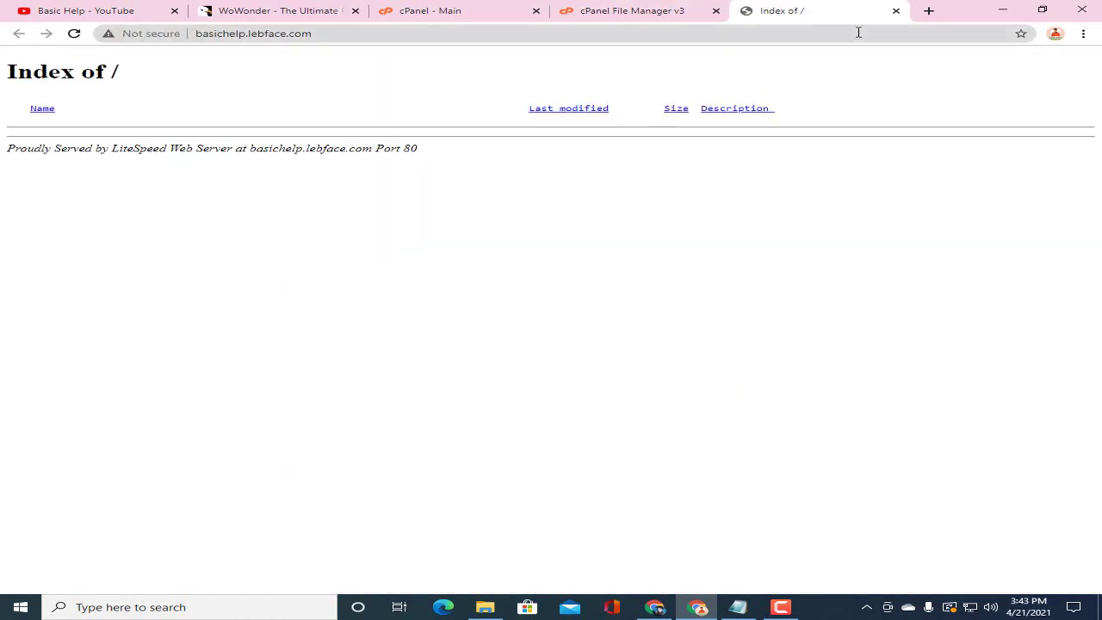
{"action": "left_click", "coordinate": [600, 13]}
{"action": "left_click", "coordinate": [509, 229]}
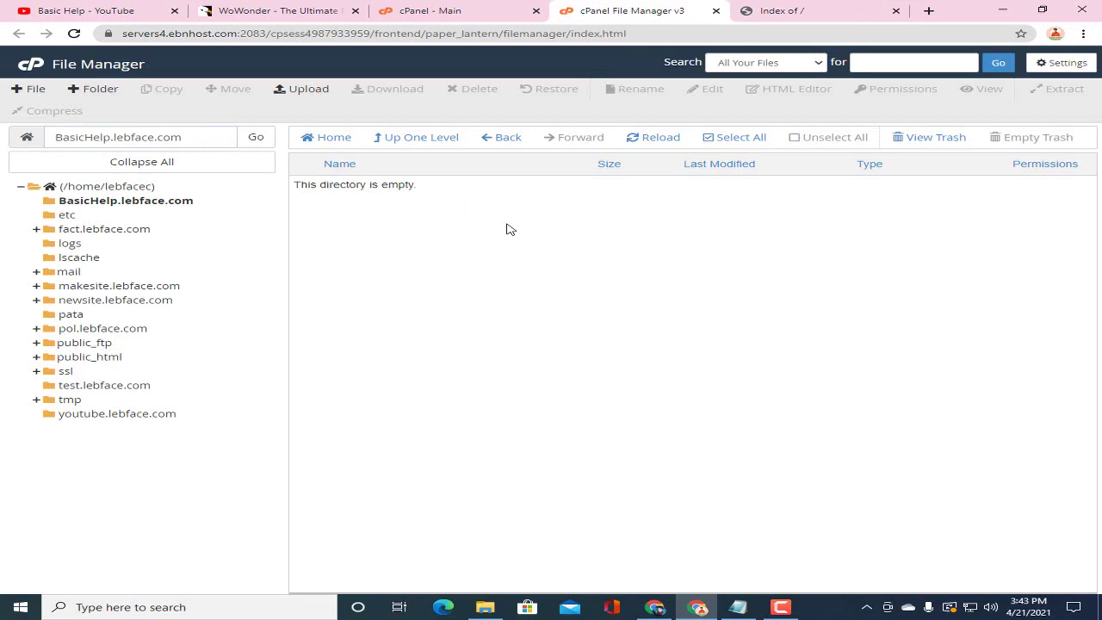
Step: Upload Script.zip from the extracted WoWonder folder to the BasicHelp.lebface.com directory
{"action": "left_click", "coordinate": [324, 95]}
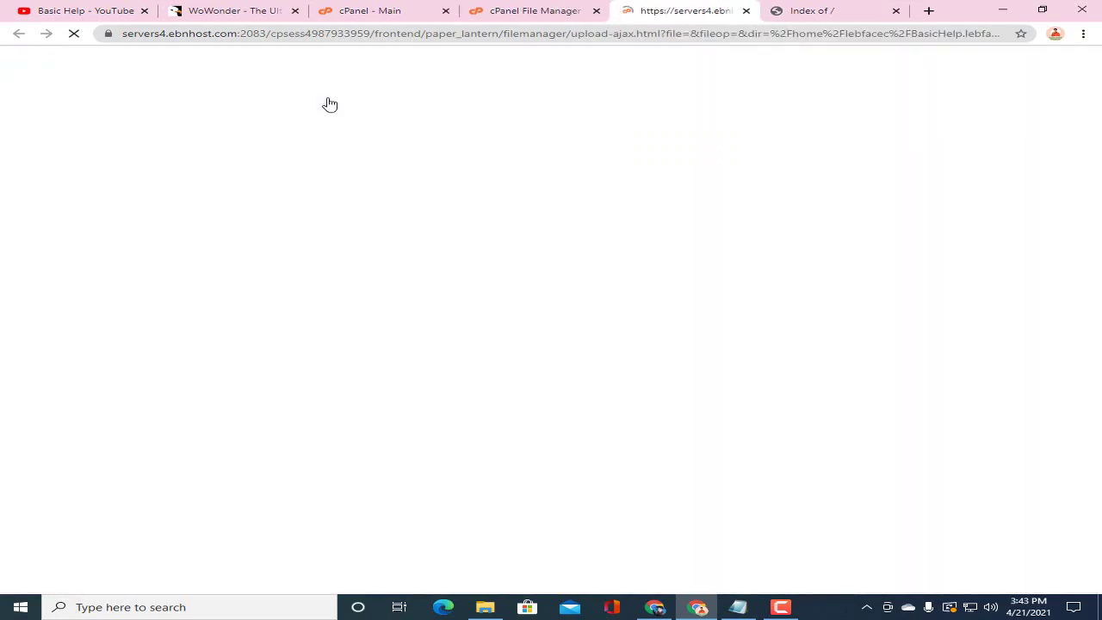
{"action": "left_click", "coordinate": [564, 269]}
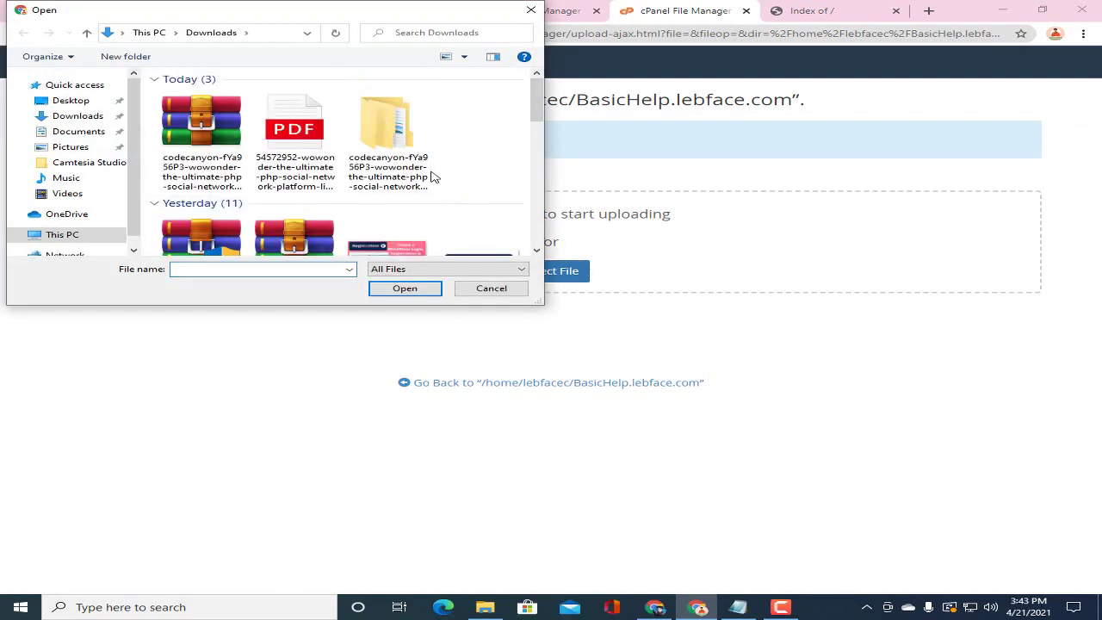
{"action": "double_click", "coordinate": [428, 176]}
{"action": "left_click", "coordinate": [259, 136]}
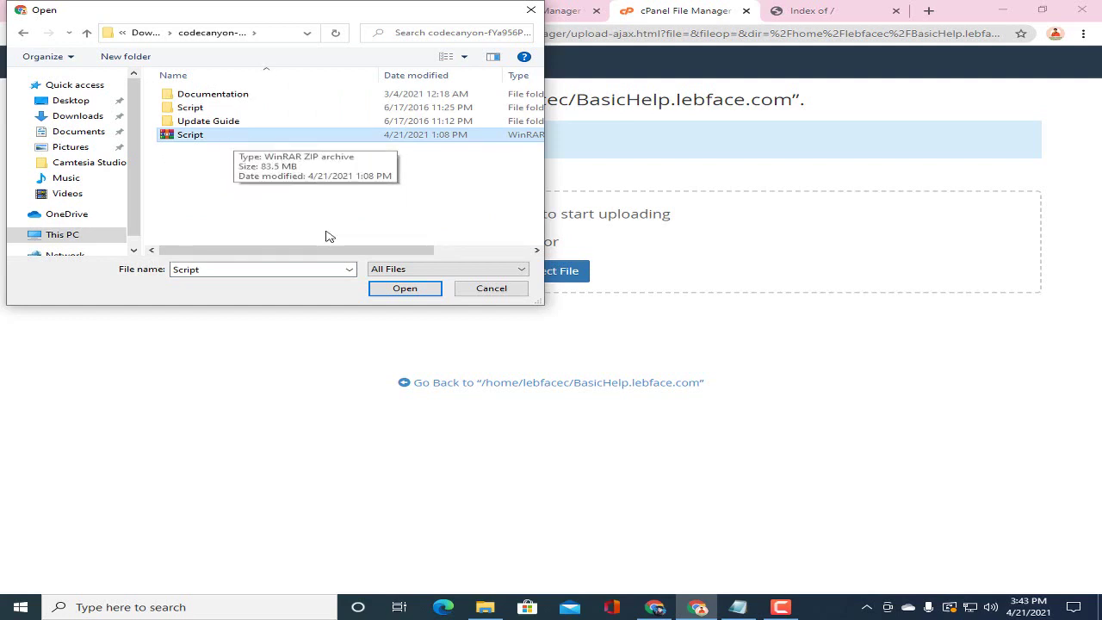
{"action": "left_click", "coordinate": [404, 289]}
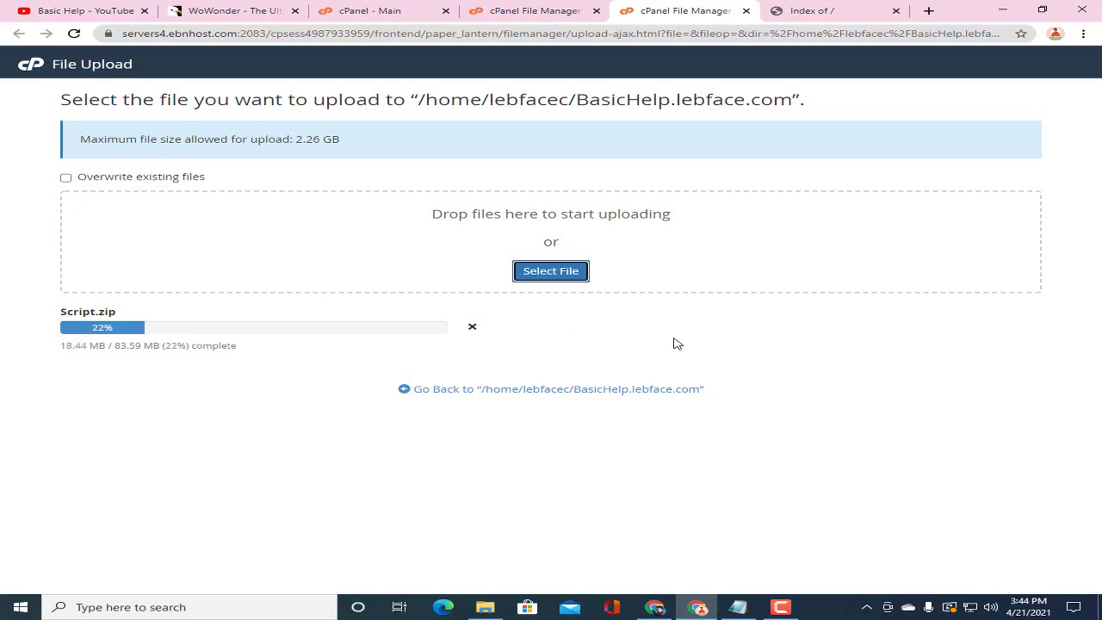
Step: Look through the tool sections on the cPanel main page and check the progress of the Script.zip upload
{"action": "left_click", "coordinate": [401, 17]}
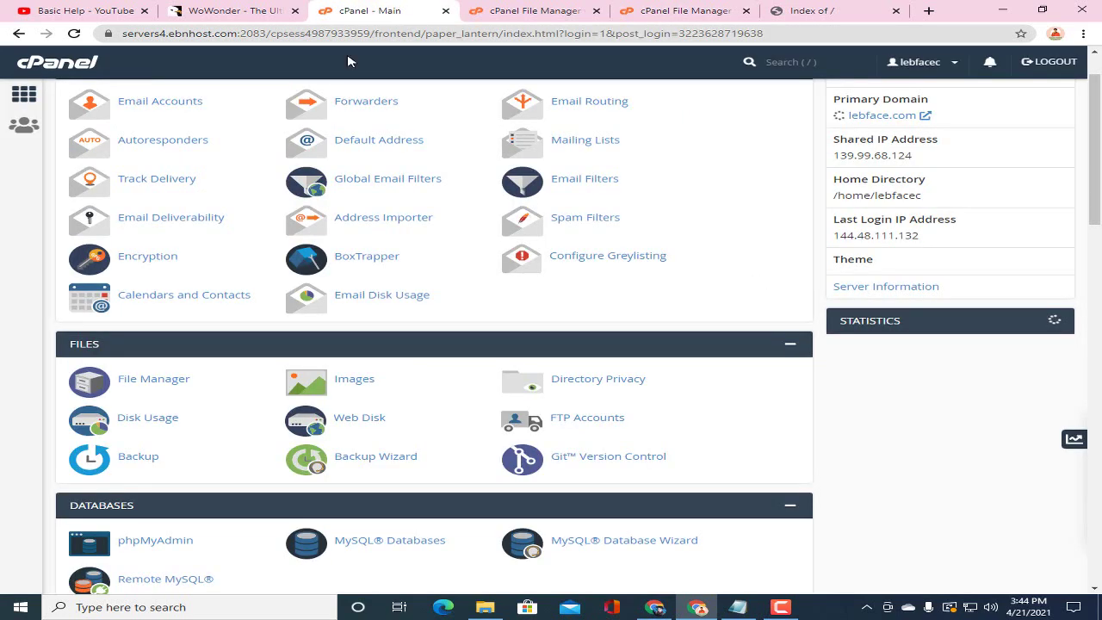
{"action": "scroll", "coordinate": [513, 148], "scroll_direction": "up", "scroll_amount": 1}
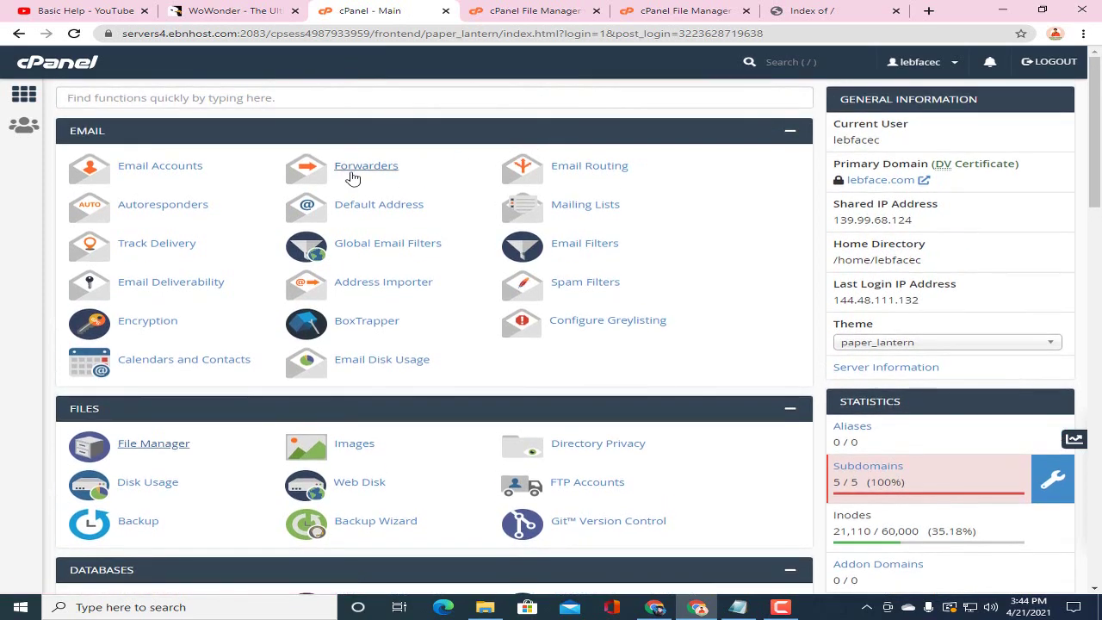
{"action": "scroll", "coordinate": [357, 181], "scroll_direction": "down", "scroll_amount": 3}
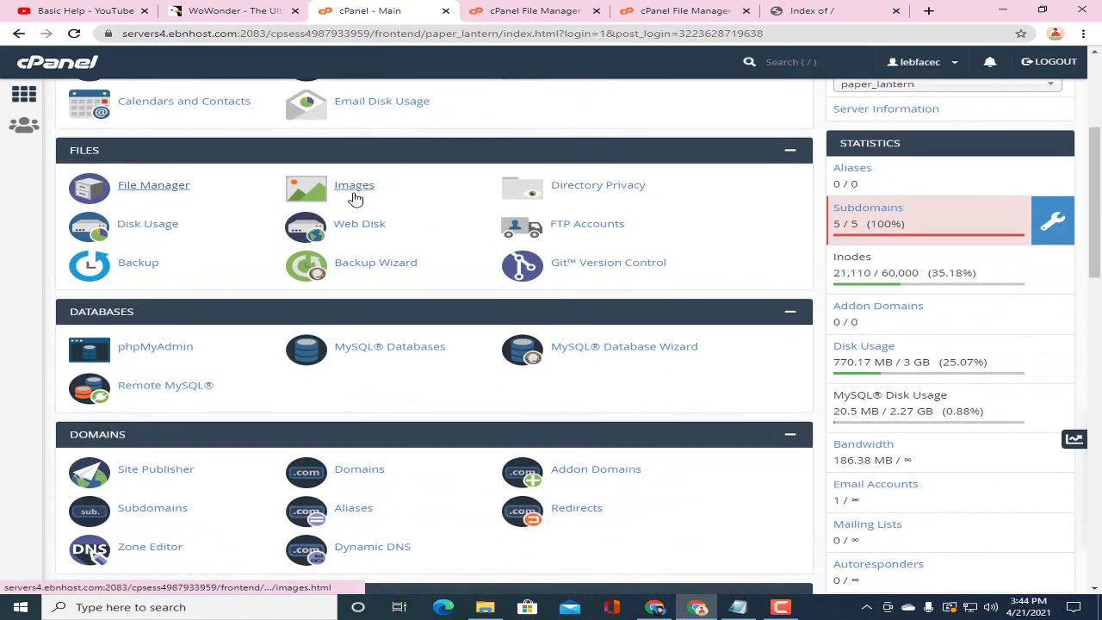
{"action": "scroll", "coordinate": [356, 194], "scroll_direction": "down", "scroll_amount": 2}
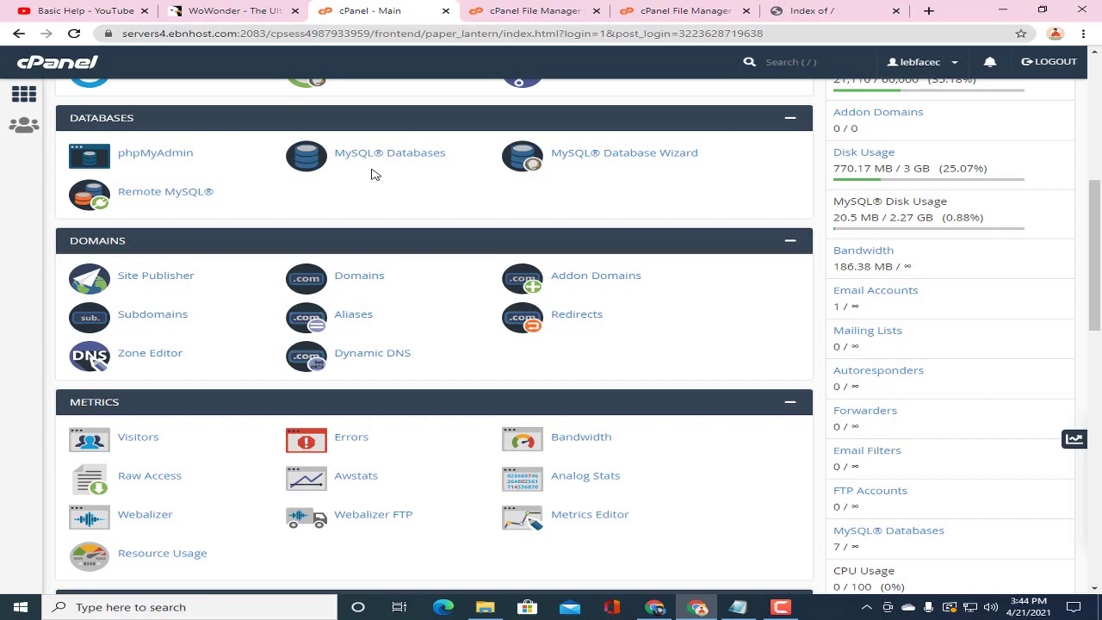
{"action": "scroll", "coordinate": [376, 175], "scroll_direction": "up", "scroll_amount": 3}
{"action": "left_click", "coordinate": [699, 11]}
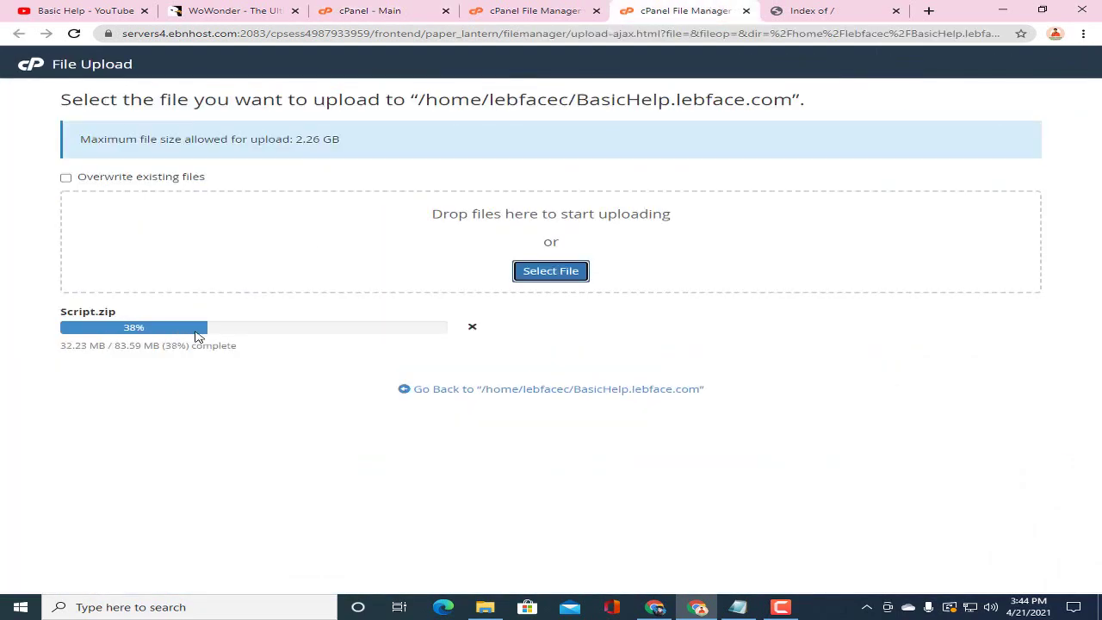
Step: Return to the cPanel main page and open MySQL Databases
{"action": "left_click", "coordinate": [435, 7]}
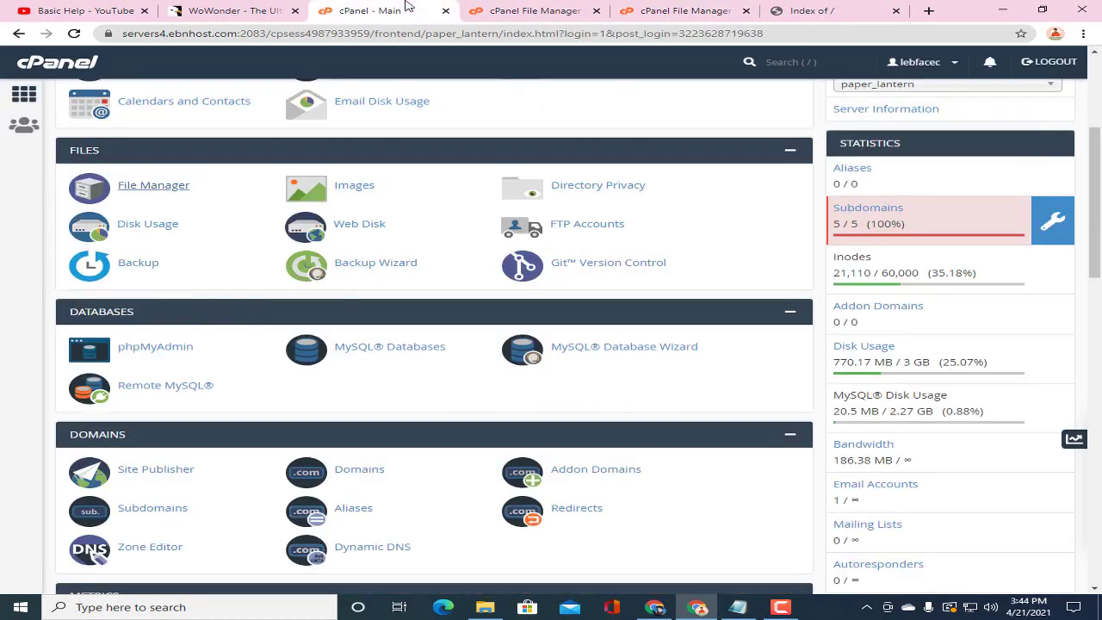
{"action": "scroll", "coordinate": [554, 162], "scroll_direction": "down", "scroll_amount": 3}
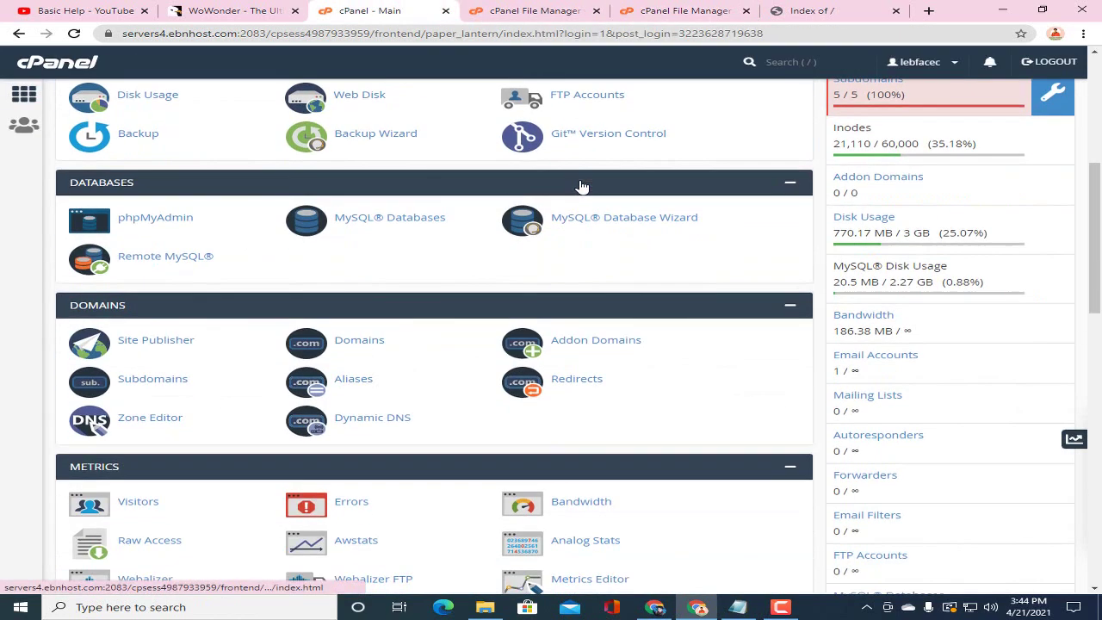
{"action": "left_click", "coordinate": [381, 219]}
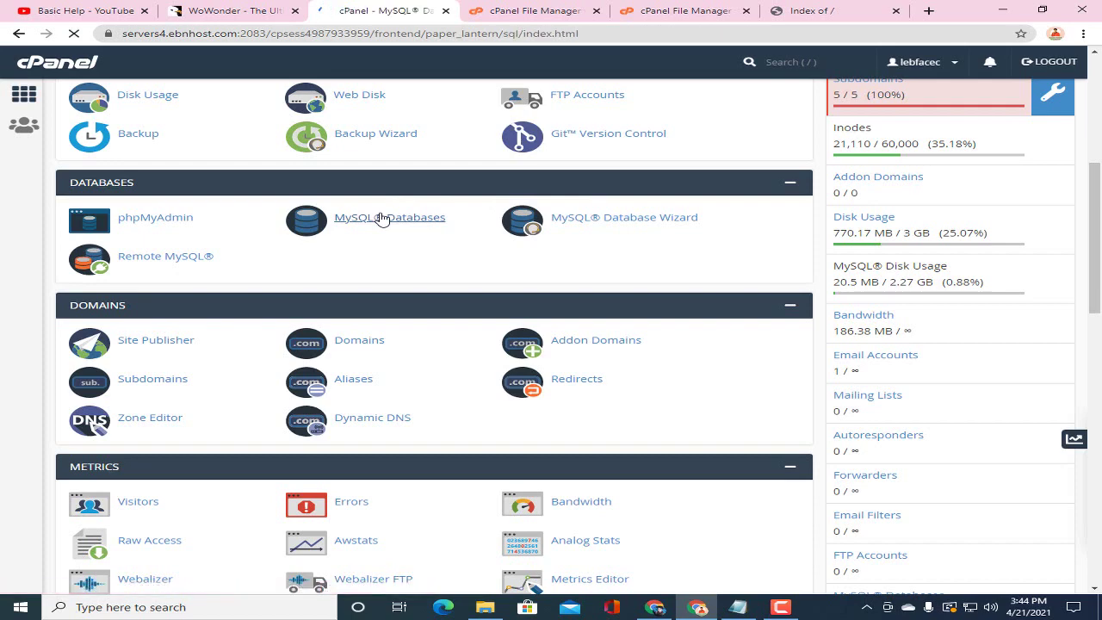
Step: Create a new MySQL database named test360 and return to the MySQL Databases page
{"action": "scroll", "coordinate": [749, 208], "scroll_direction": "down", "scroll_amount": 4}
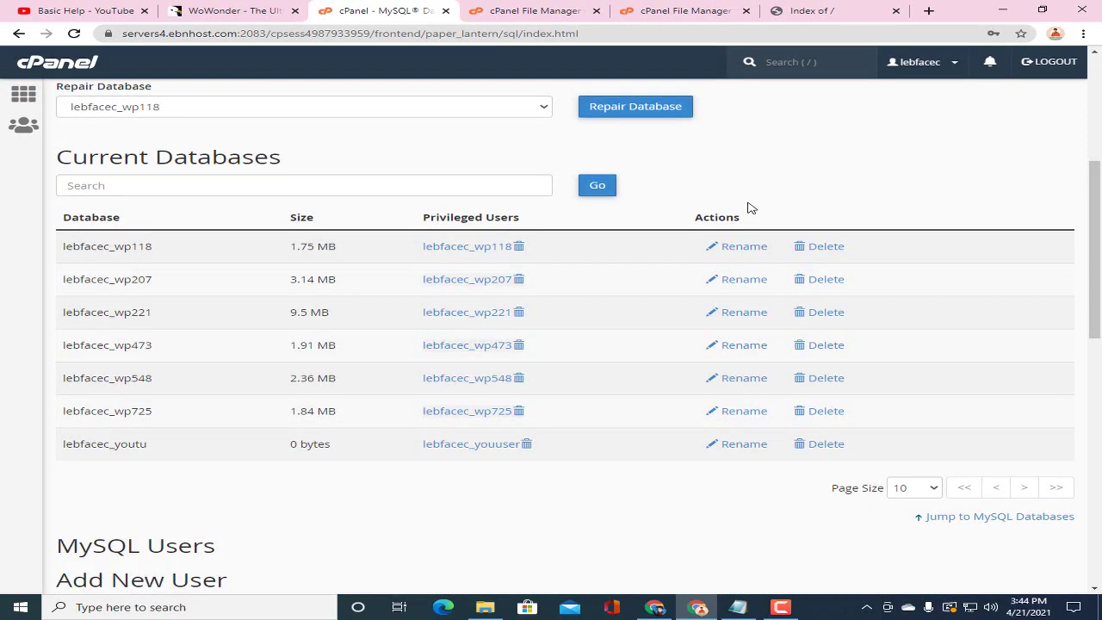
{"action": "scroll", "coordinate": [749, 208], "scroll_direction": "up", "scroll_amount": 3}
{"action": "scroll", "coordinate": [750, 208], "scroll_direction": "up", "scroll_amount": 1}
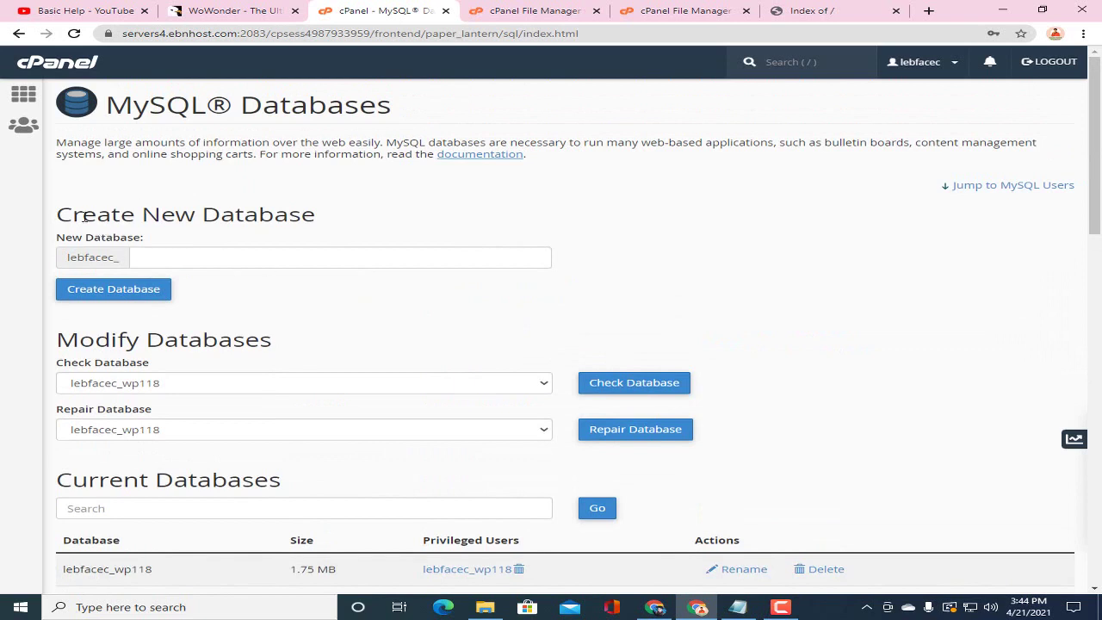
{"action": "left_click_drag", "start_coordinate": [76, 216], "coordinate": [290, 209]}
{"action": "left_click", "coordinate": [307, 220]}
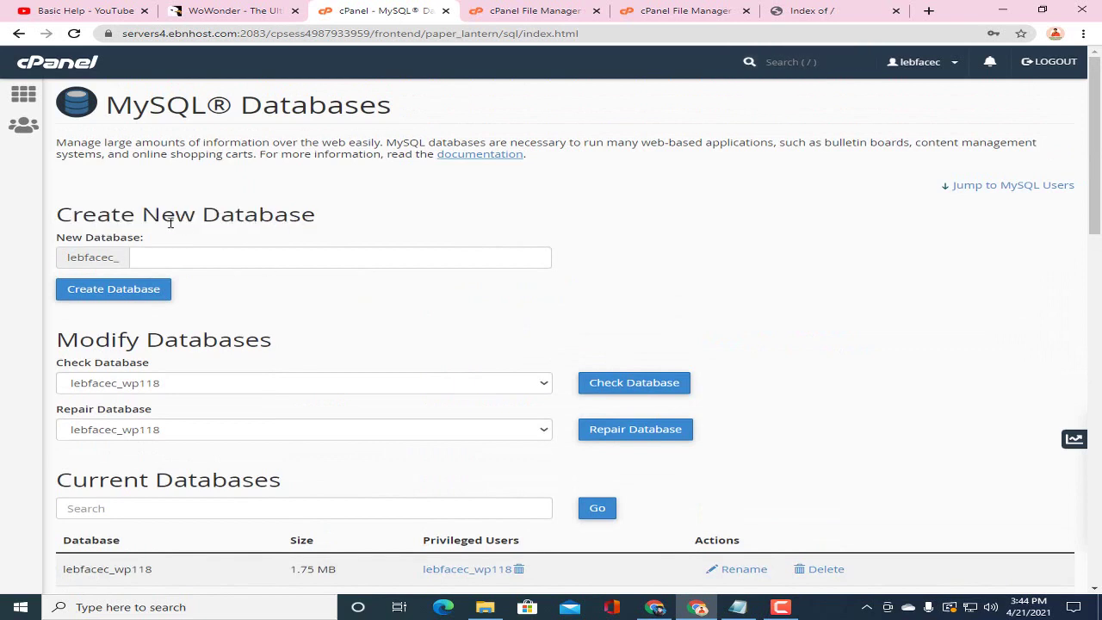
{"action": "left_click", "coordinate": [289, 259]}
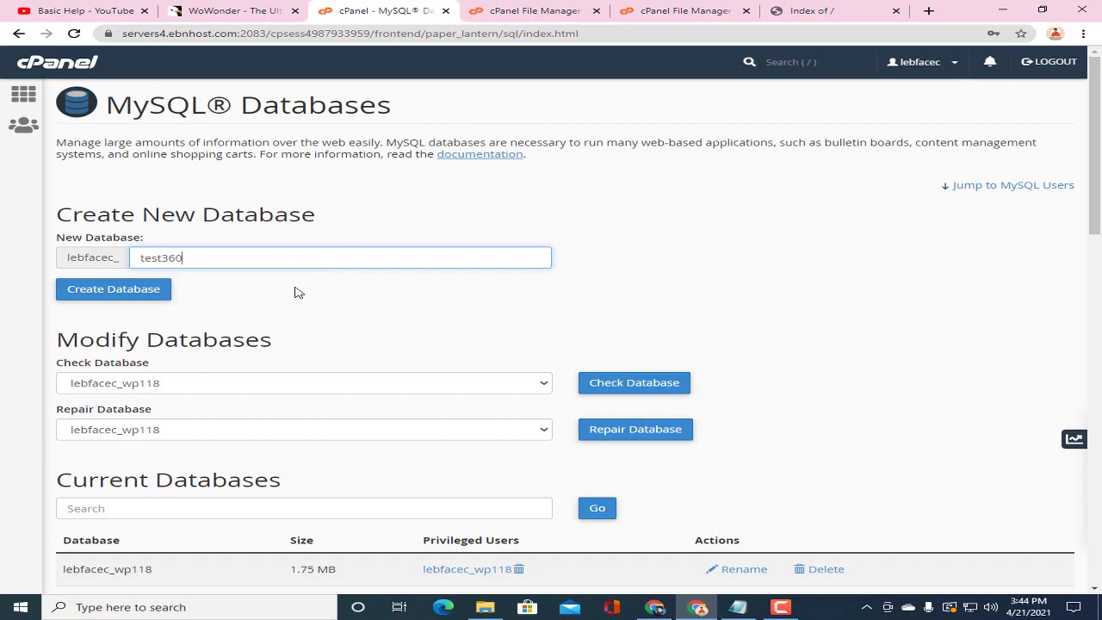
{"action": "left_click", "coordinate": [132, 290]}
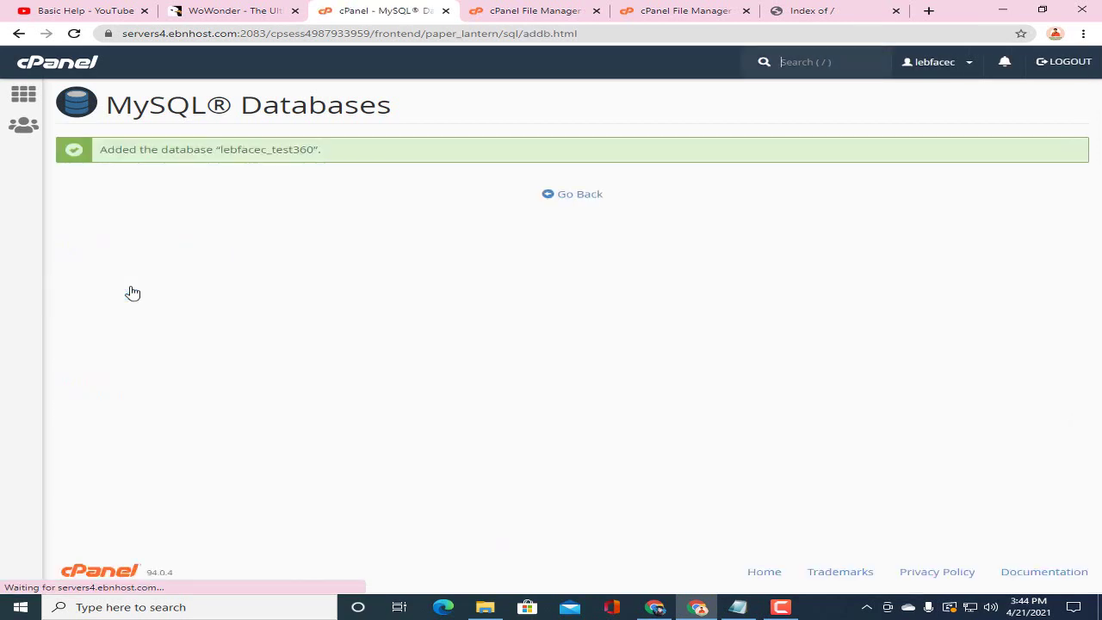
{"action": "left_click", "coordinate": [579, 197]}
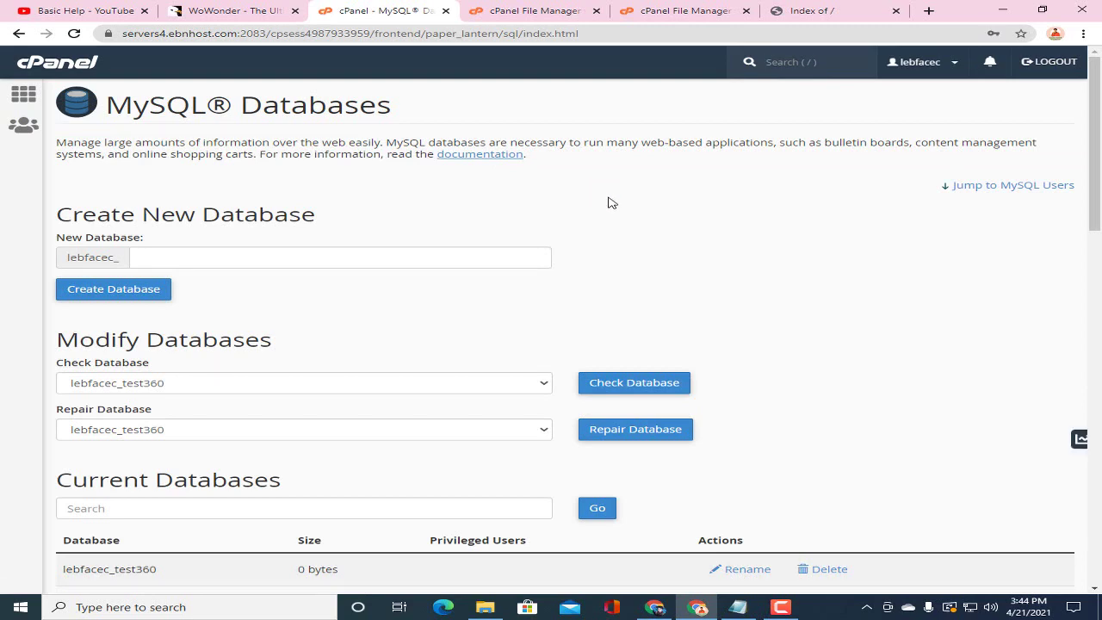
Step: Enter user360 as the username for a new MySQL user
{"action": "scroll", "coordinate": [613, 215], "scroll_direction": "down", "scroll_amount": 7}
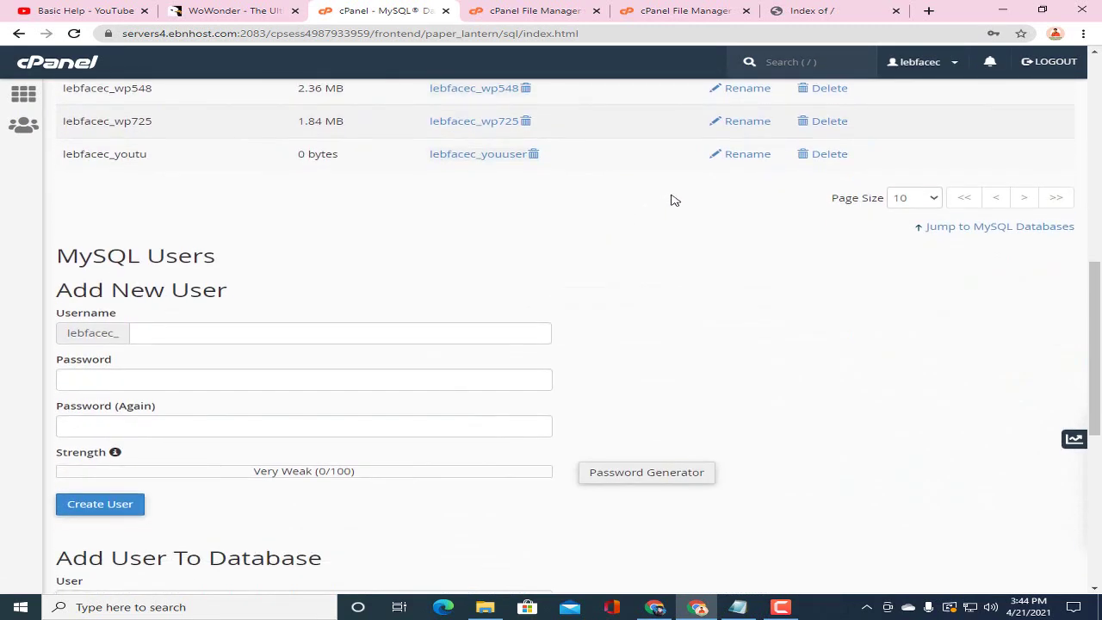
{"action": "scroll", "coordinate": [669, 199], "scroll_direction": "down", "scroll_amount": 2}
{"action": "left_click_drag", "start_coordinate": [65, 126], "coordinate": [224, 131]}
{"action": "left_click_drag", "start_coordinate": [74, 161], "coordinate": [172, 163]}
{"action": "left_click", "coordinate": [195, 169]}
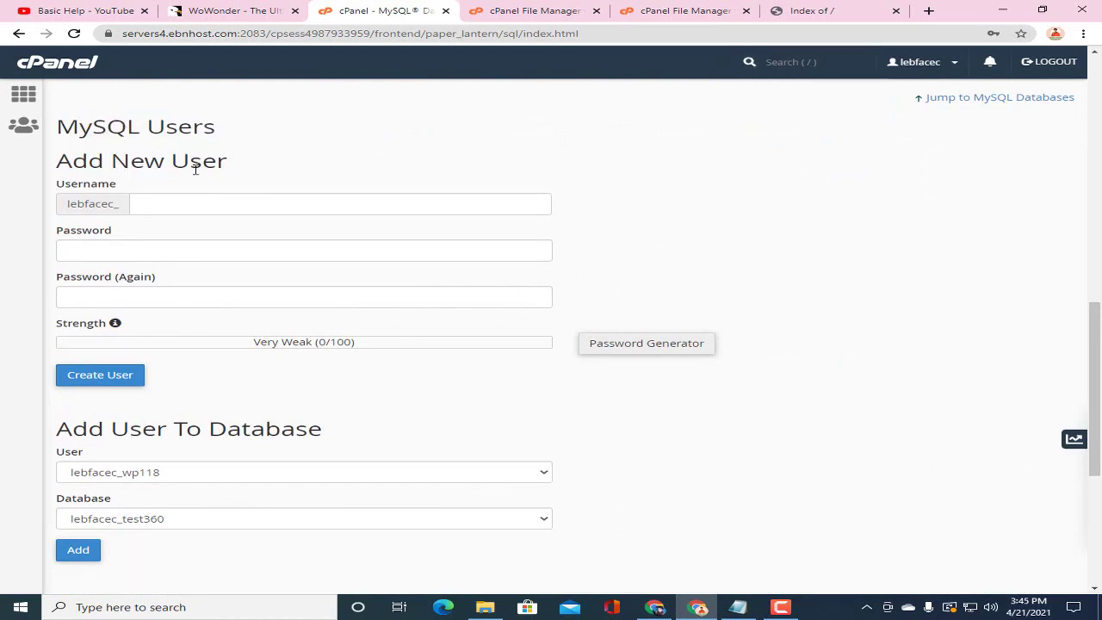
{"action": "left_click", "coordinate": [198, 205]}
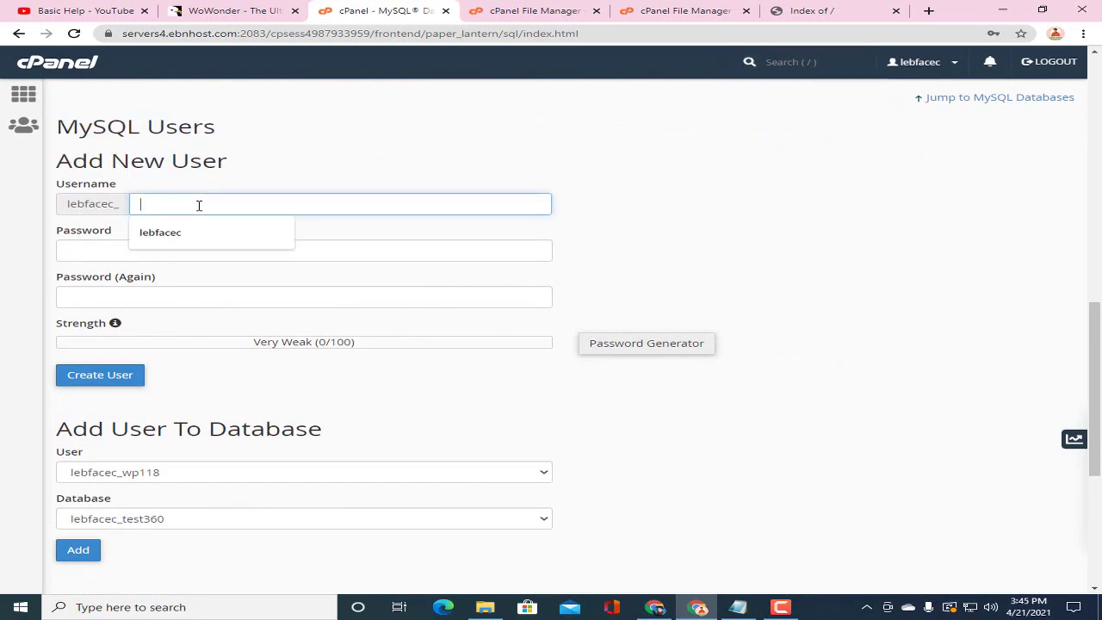
{"action": "type", "text": "user360"}
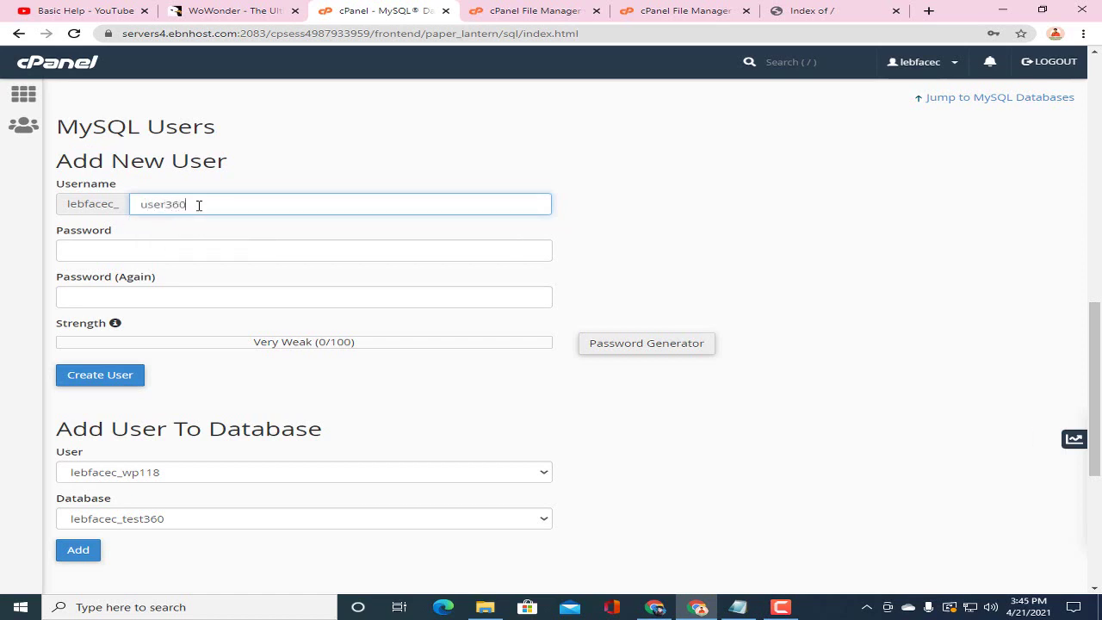
{"action": "left_click", "coordinate": [239, 185]}
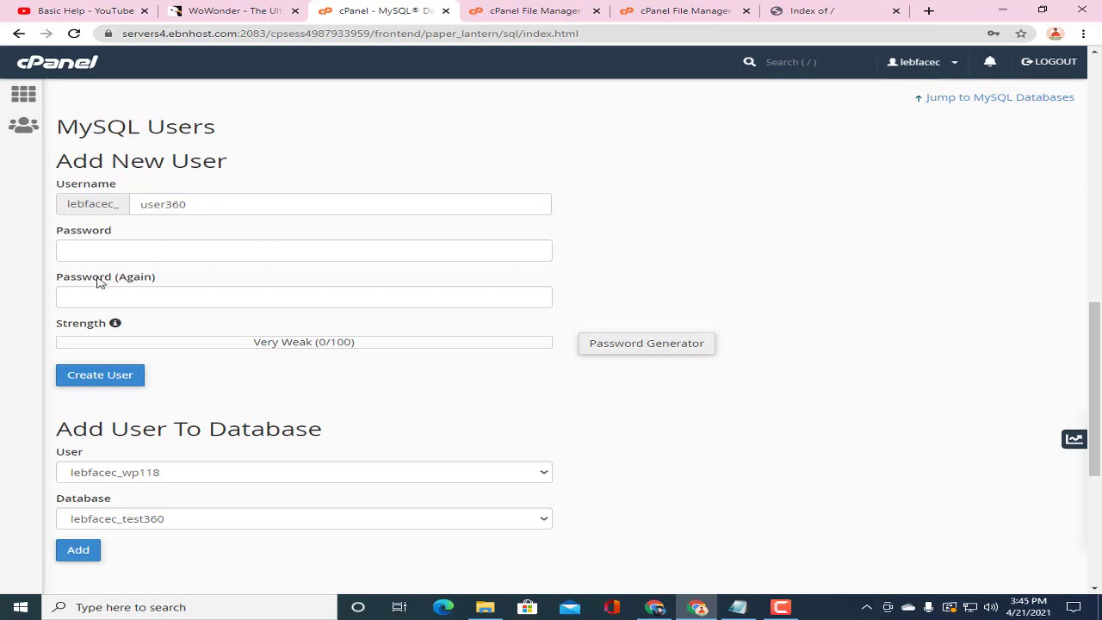
Step: Generate a password for the new MySQL user, copy it, confirm it is stored safely, and use it in both password fields
{"action": "left_click", "coordinate": [298, 251]}
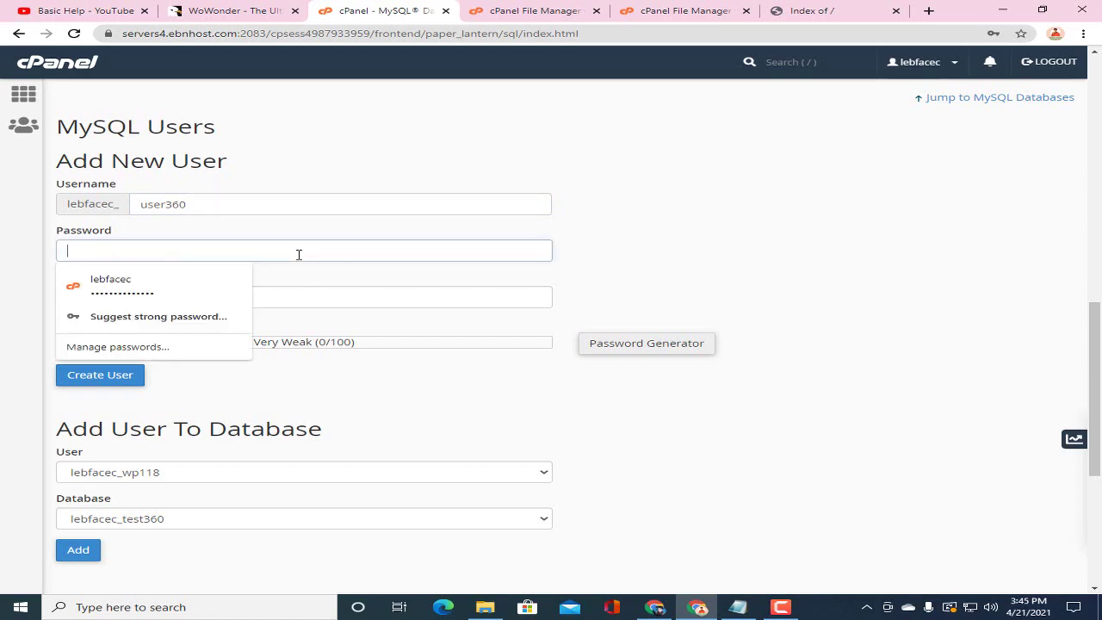
{"action": "left_click", "coordinate": [664, 351]}
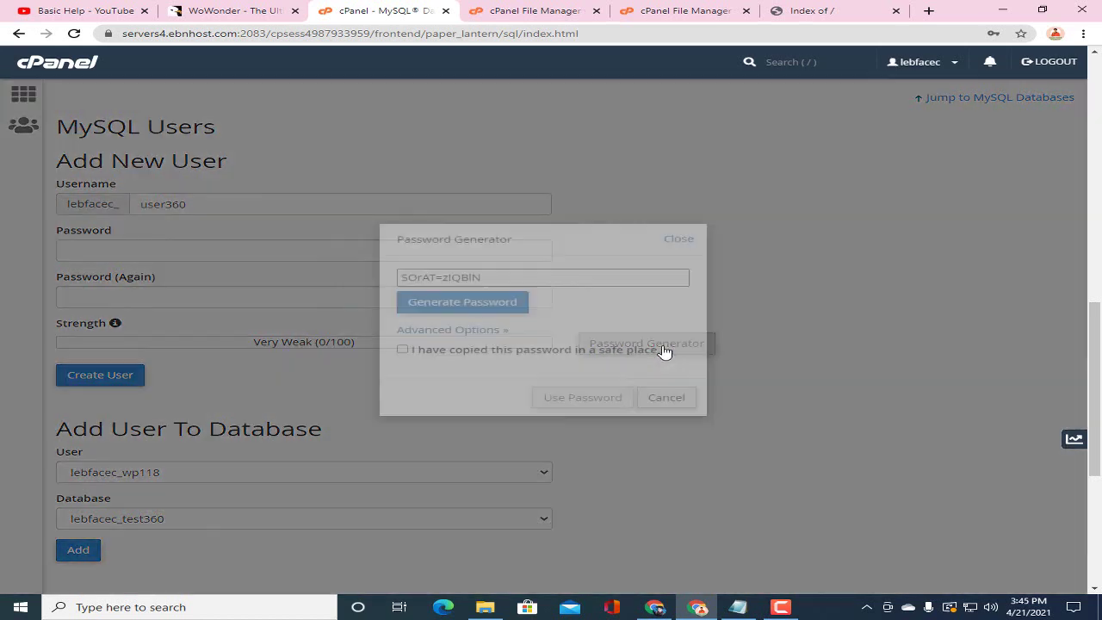
{"action": "triple_click", "coordinate": [514, 277]}
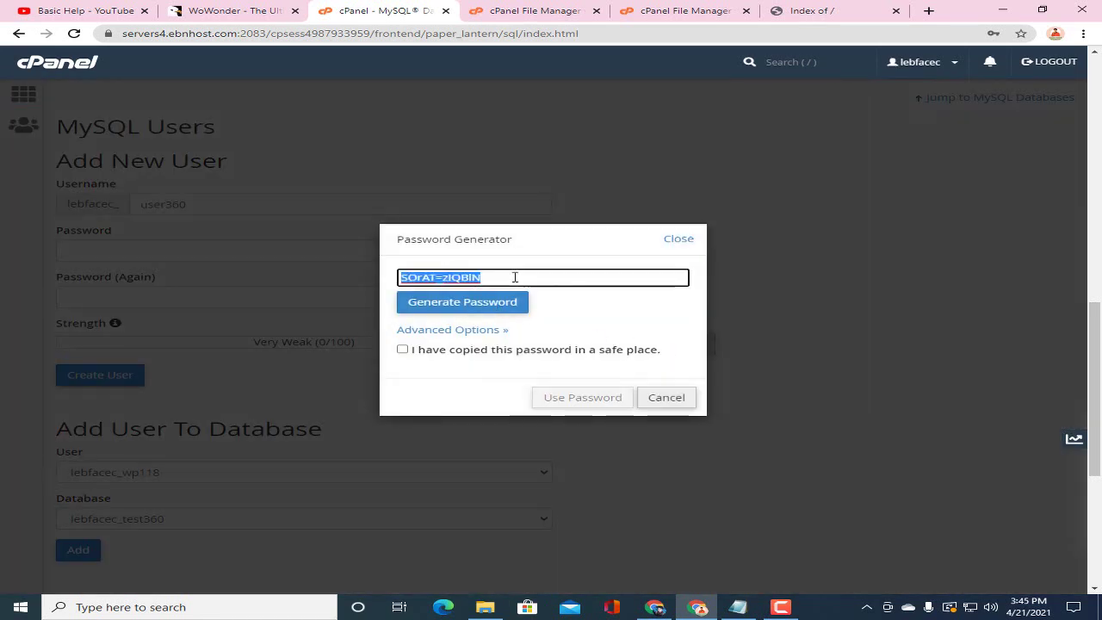
{"action": "right_click", "coordinate": [514, 277]}
{"action": "left_click", "coordinate": [555, 325]}
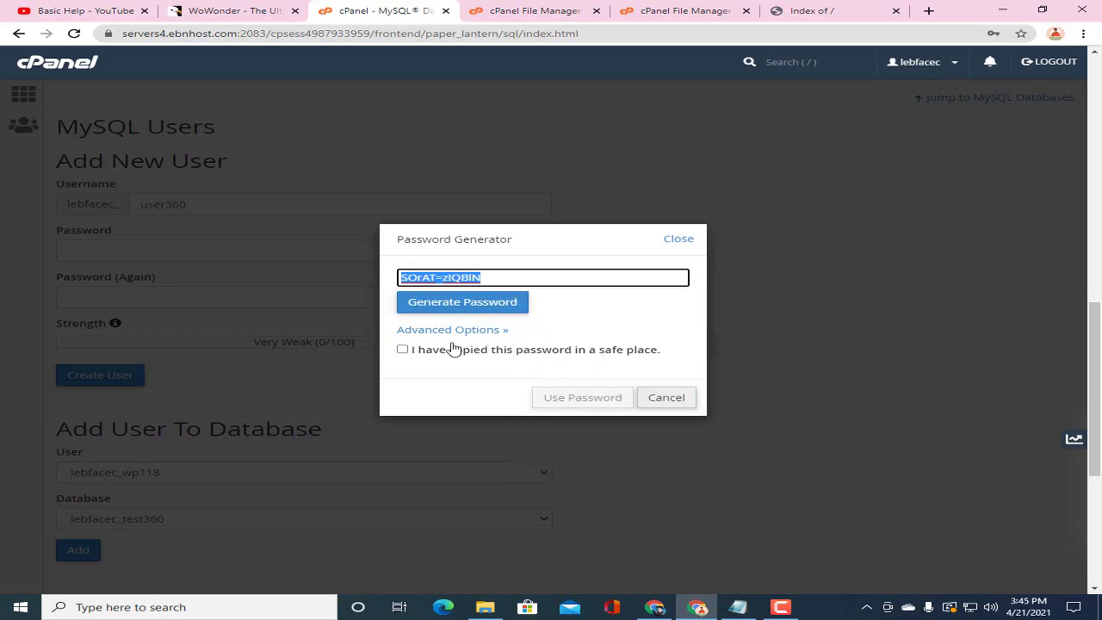
{"action": "left_click", "coordinate": [454, 348]}
{"action": "left_click", "coordinate": [465, 353]}
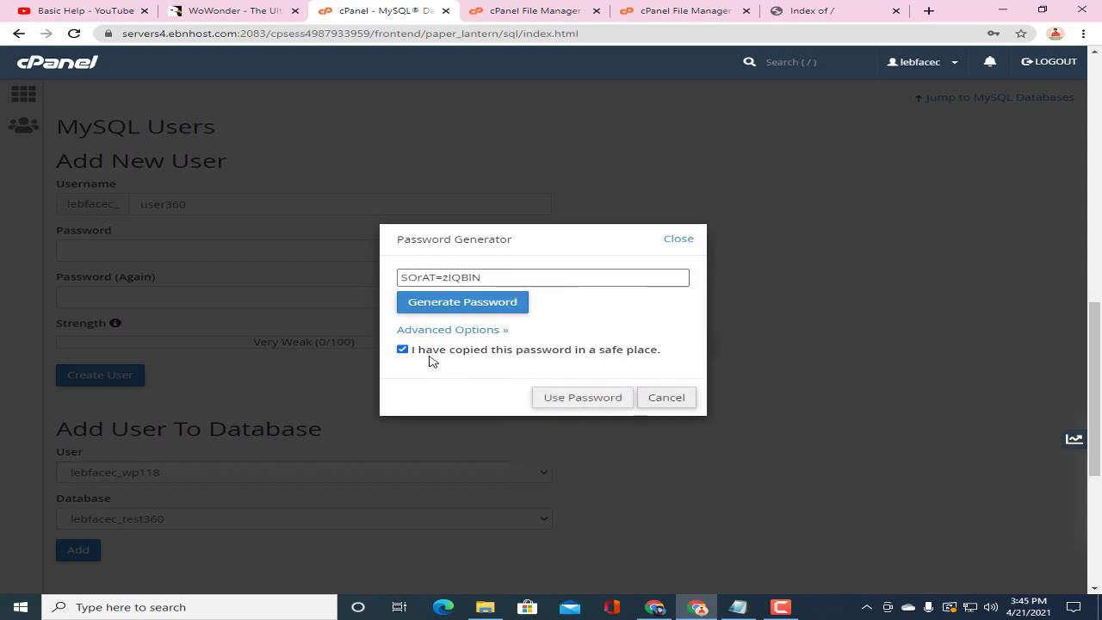
{"action": "left_click", "coordinate": [592, 401]}
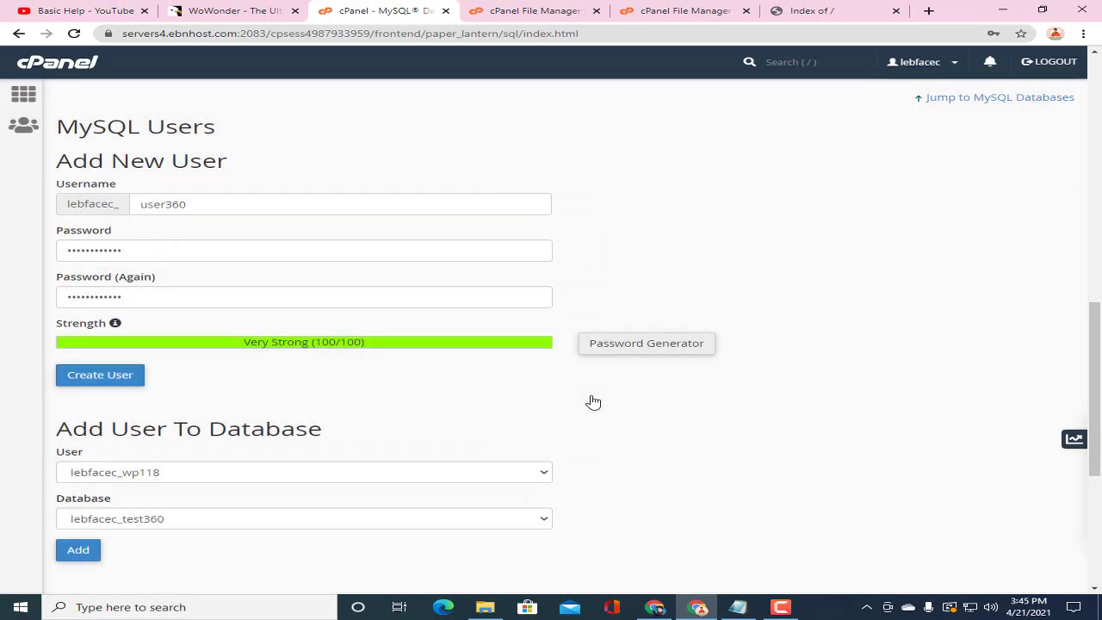
Step: Switch to Notepad, paste the copied database user password into the blank note, and return to the MySQL user form in the browser
{"action": "left_click", "coordinate": [738, 607]}
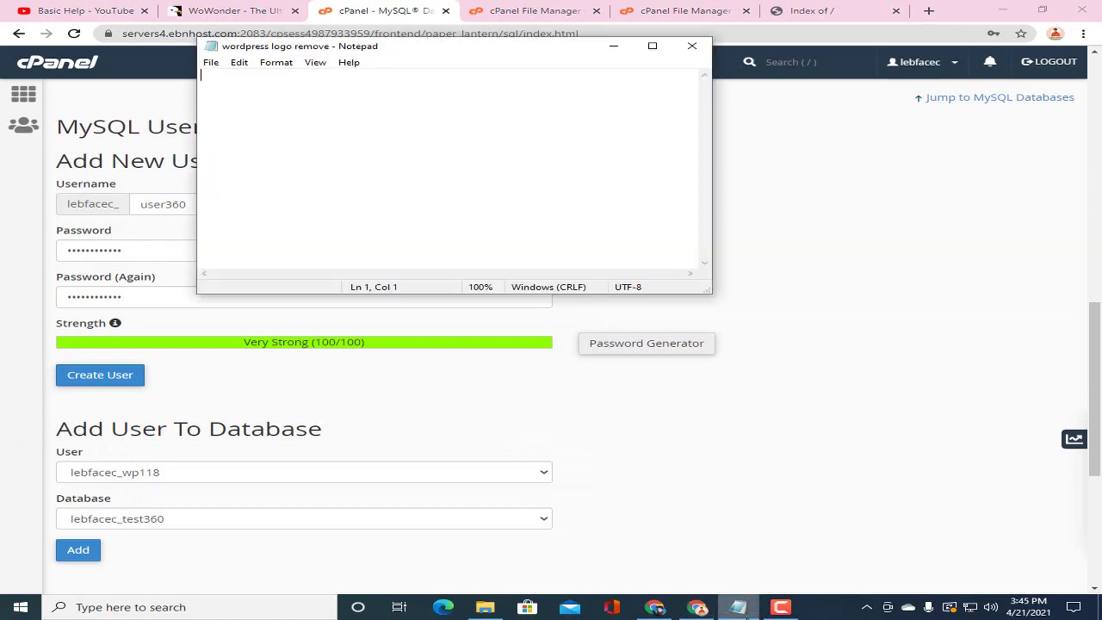
{"action": "right_click", "coordinate": [315, 106]}
{"action": "left_click", "coordinate": [357, 162]}
{"action": "left_click", "coordinate": [211, 62]}
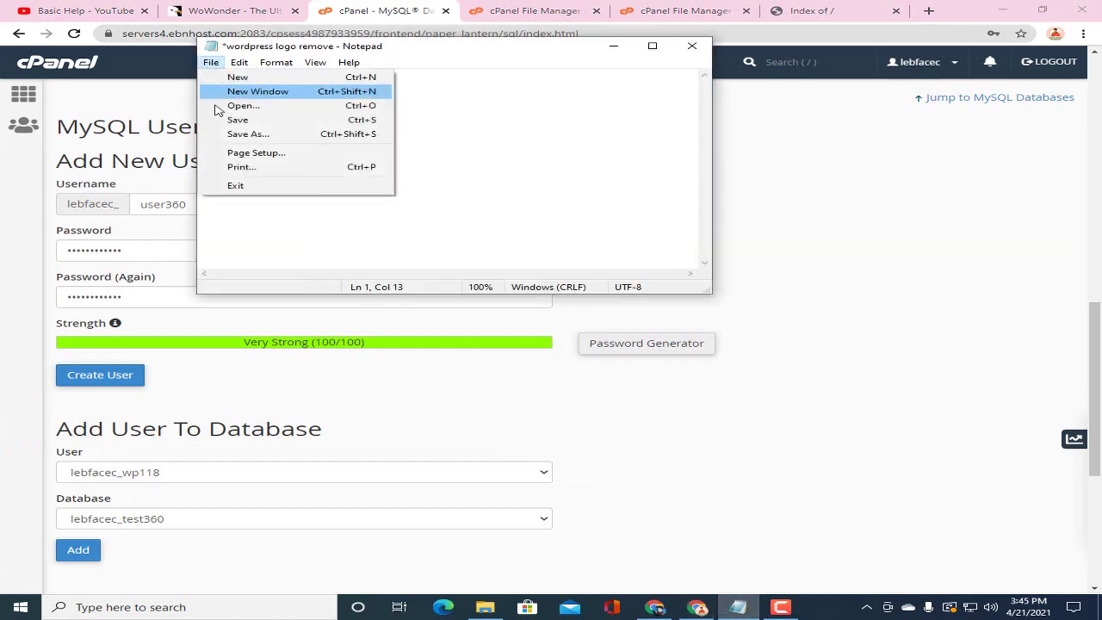
{"action": "left_click", "coordinate": [241, 140]}
{"action": "left_click", "coordinate": [34, 258]}
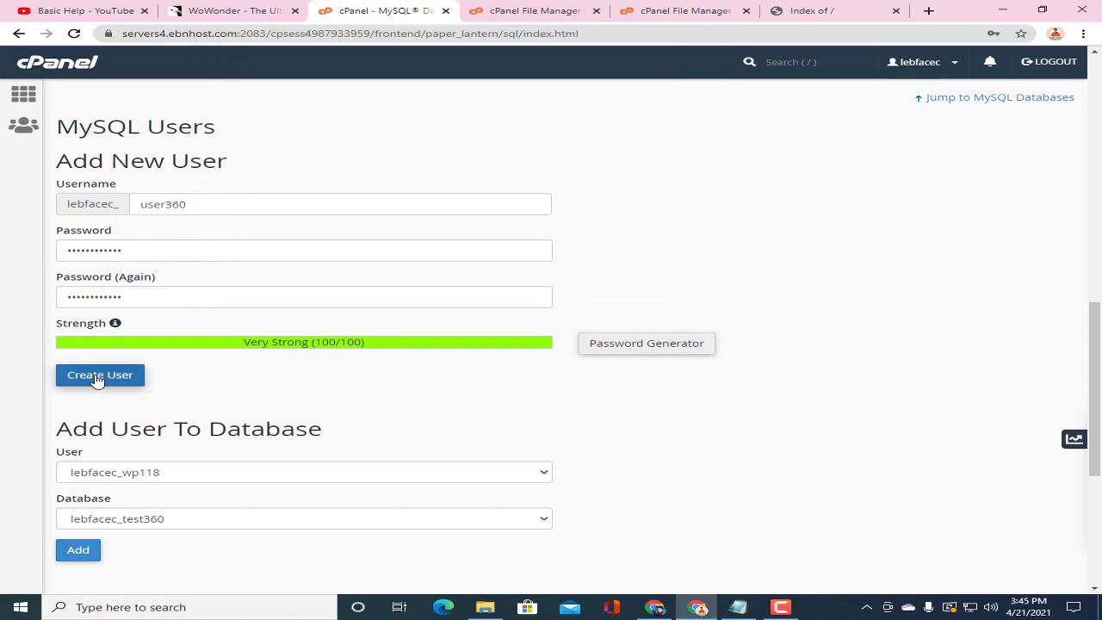
Step: Create the MySQL user, return to the MySQL Databases page, and decline saving the password in the browser
{"action": "left_click", "coordinate": [97, 376]}
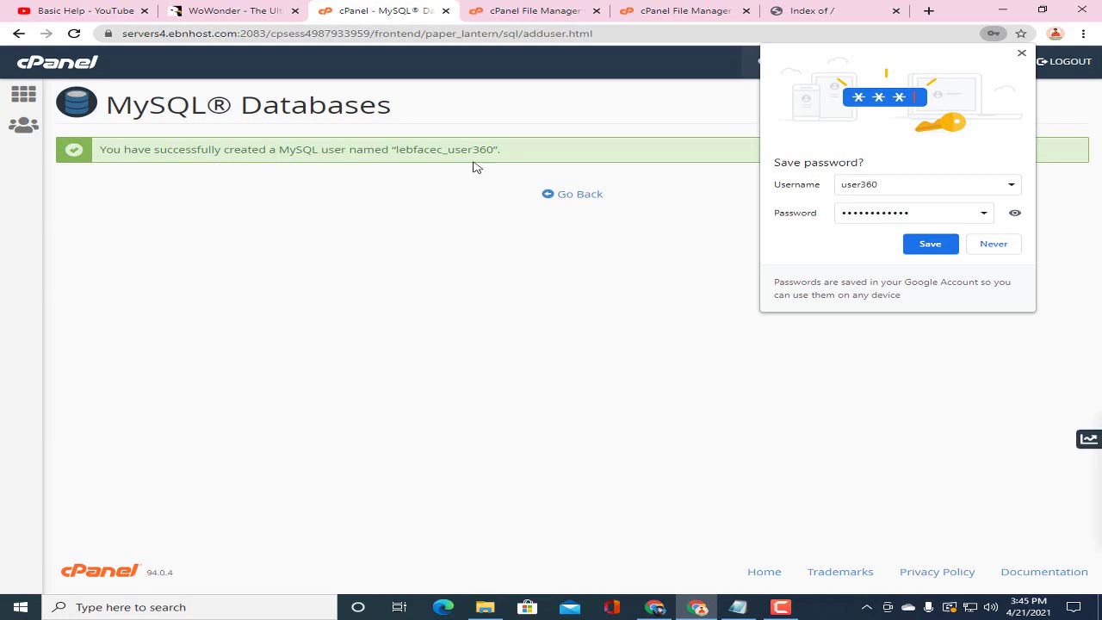
{"action": "left_click", "coordinate": [594, 198]}
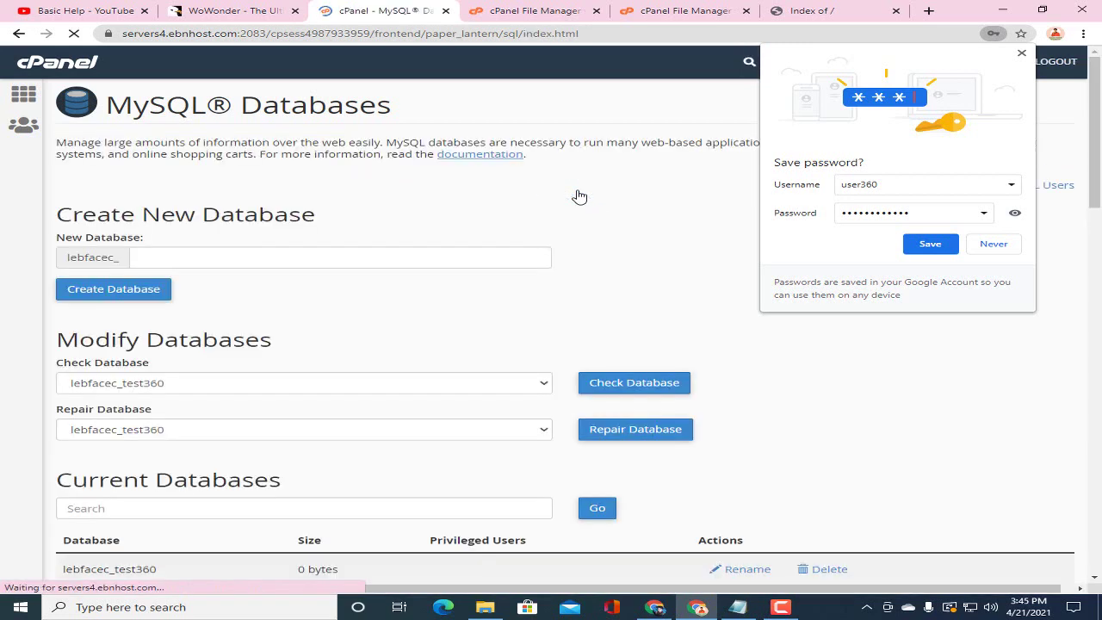
{"action": "left_click", "coordinate": [994, 244]}
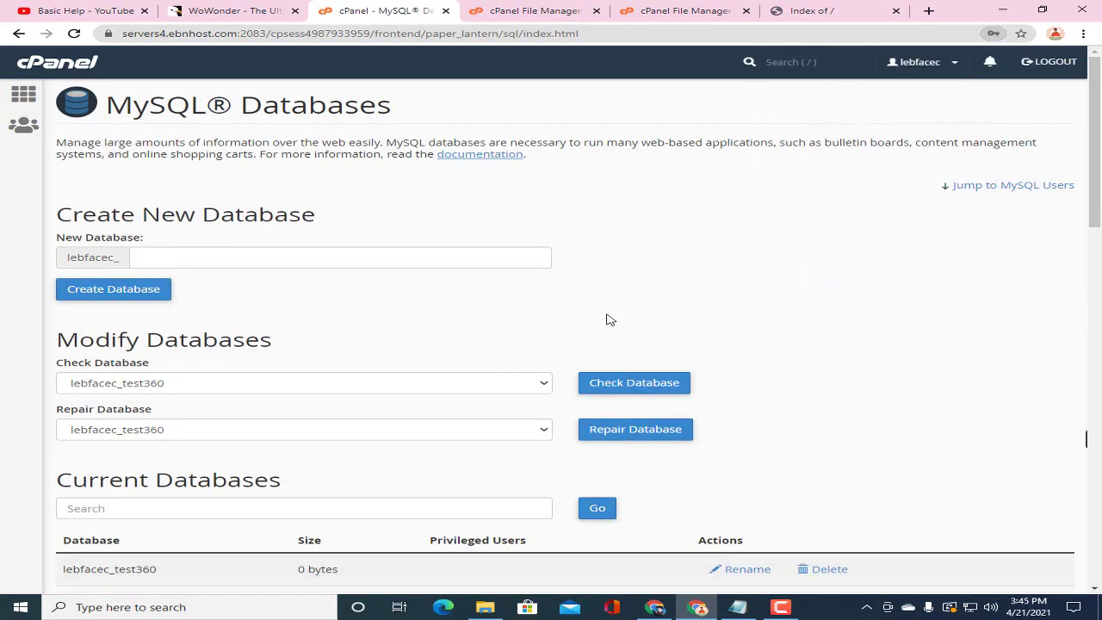
Step: Add the user lebfacec_user360 to the database lebfacec_test360
{"action": "scroll", "coordinate": [450, 253], "scroll_direction": "down", "scroll_amount": 2}
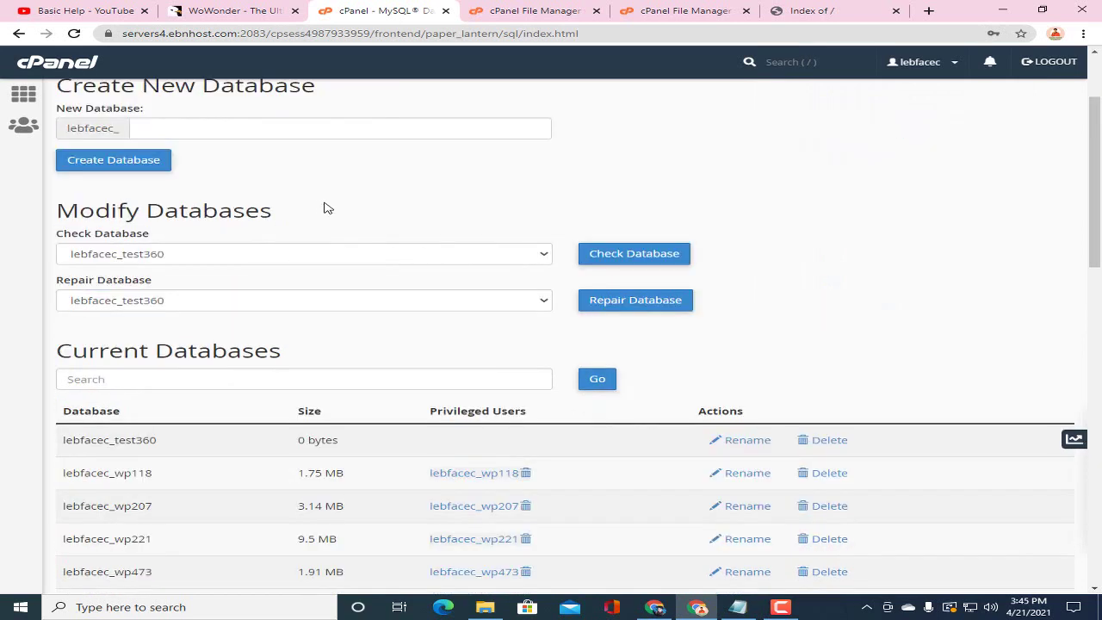
{"action": "scroll", "coordinate": [328, 209], "scroll_direction": "up", "scroll_amount": 1}
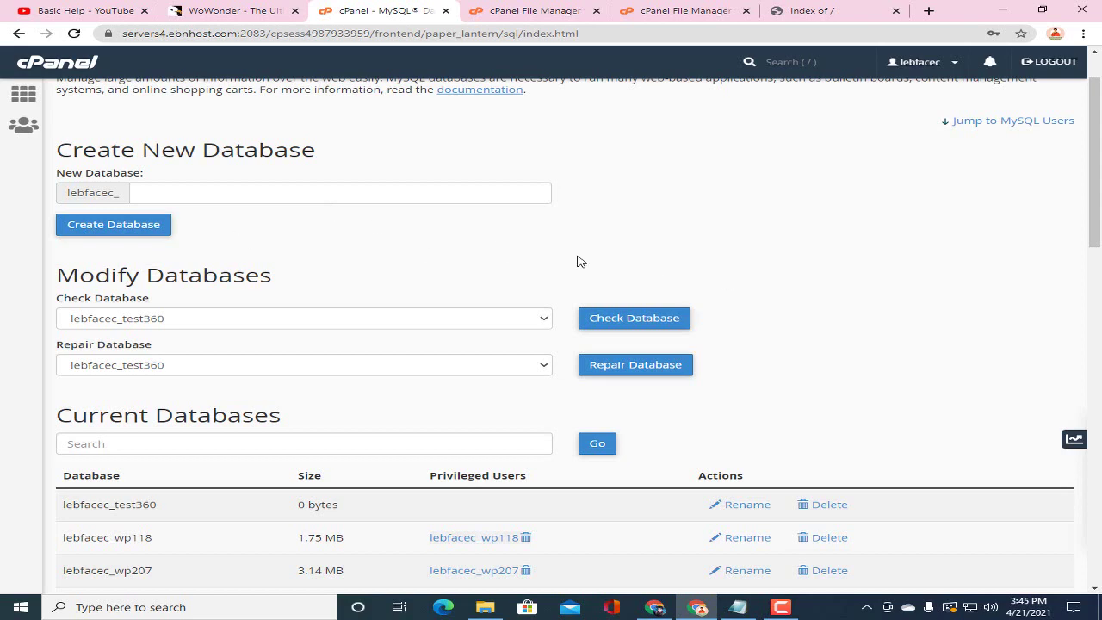
{"action": "scroll", "coordinate": [410, 225], "scroll_direction": "down", "scroll_amount": 10}
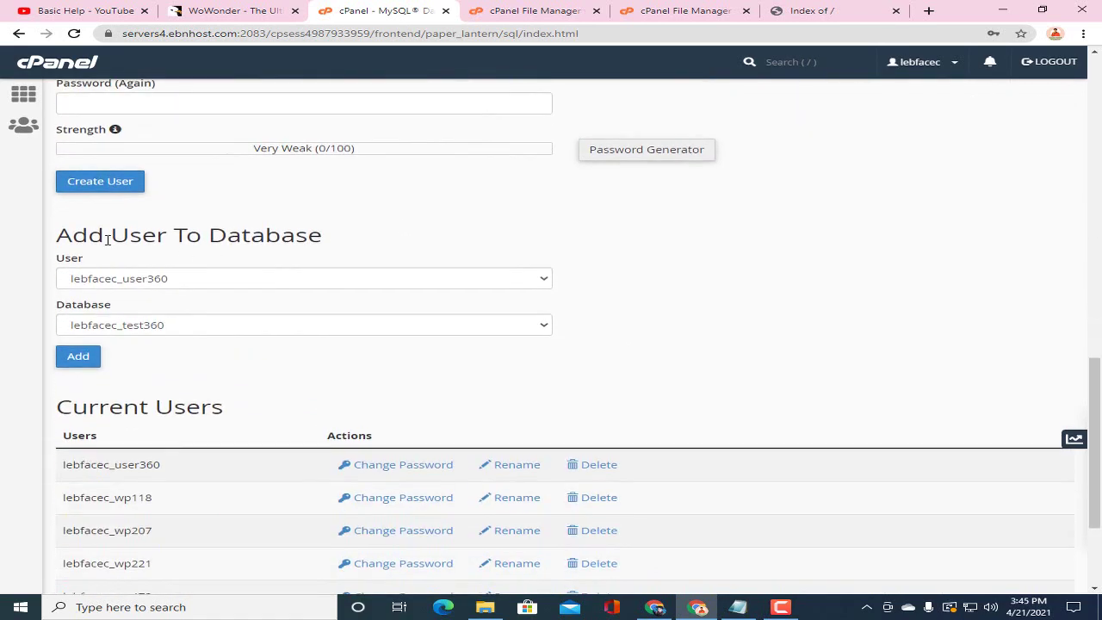
{"action": "left_click_drag", "start_coordinate": [90, 240], "coordinate": [321, 238]}
{"action": "left_click", "coordinate": [321, 237]}
{"action": "left_click_drag", "start_coordinate": [250, 236], "coordinate": [317, 235]}
{"action": "left_click", "coordinate": [318, 235]}
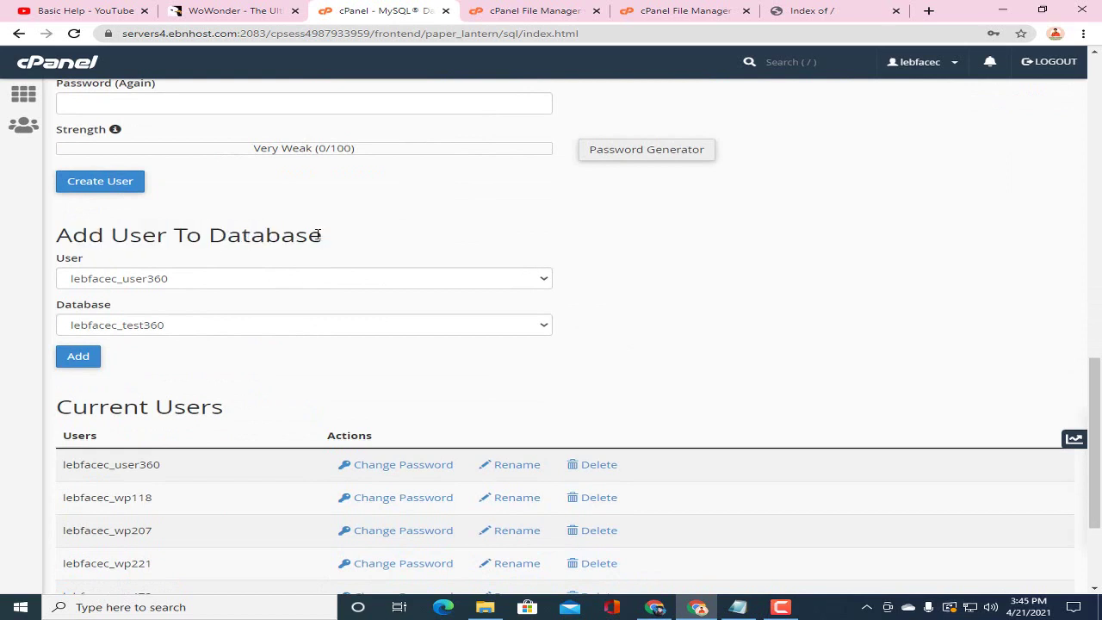
{"action": "left_click", "coordinate": [109, 274]}
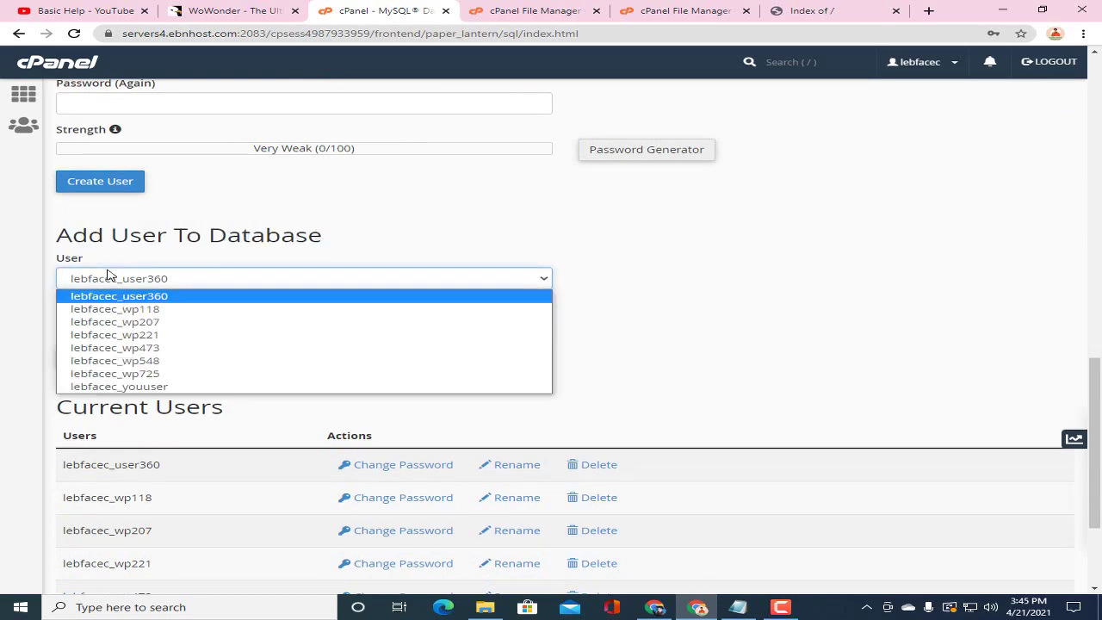
{"action": "left_click", "coordinate": [202, 303]}
{"action": "left_click", "coordinate": [138, 327]}
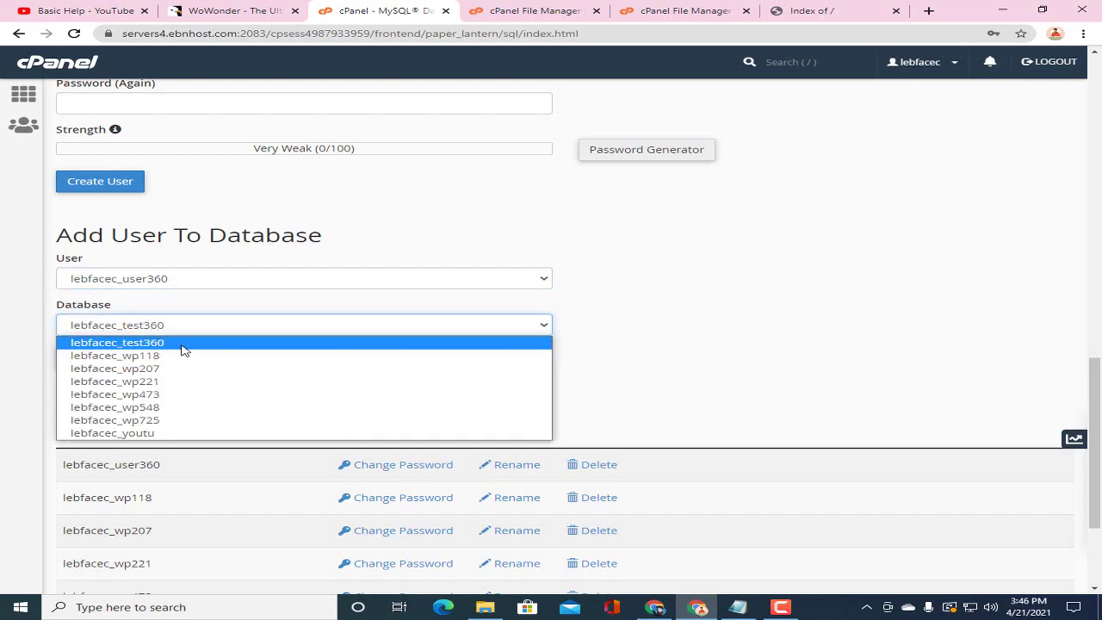
{"action": "left_click", "coordinate": [183, 348]}
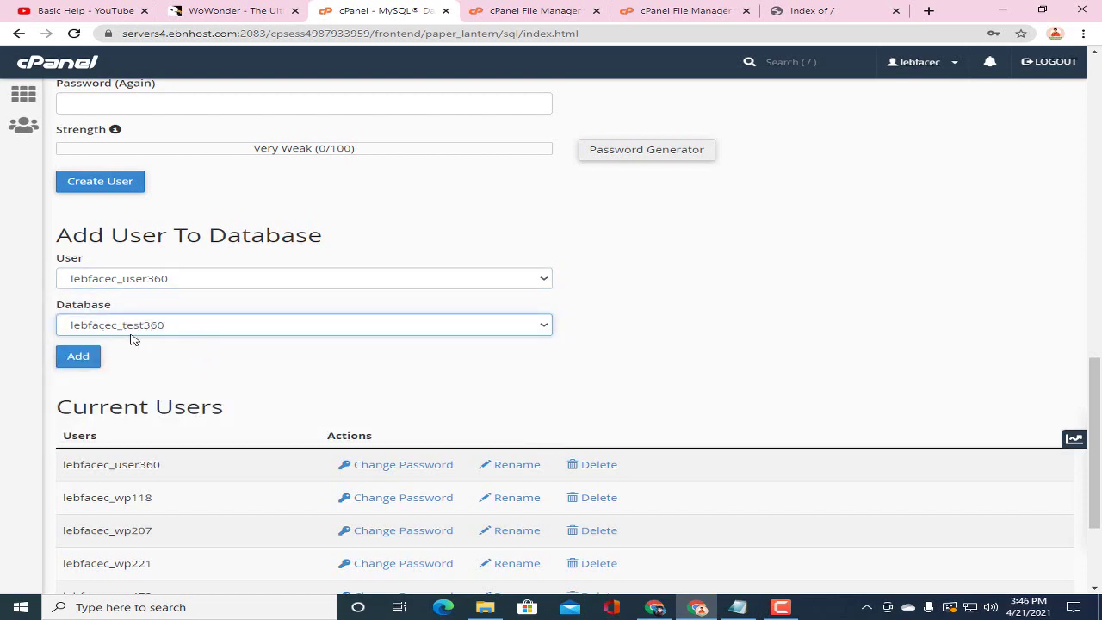
{"action": "left_click", "coordinate": [84, 357]}
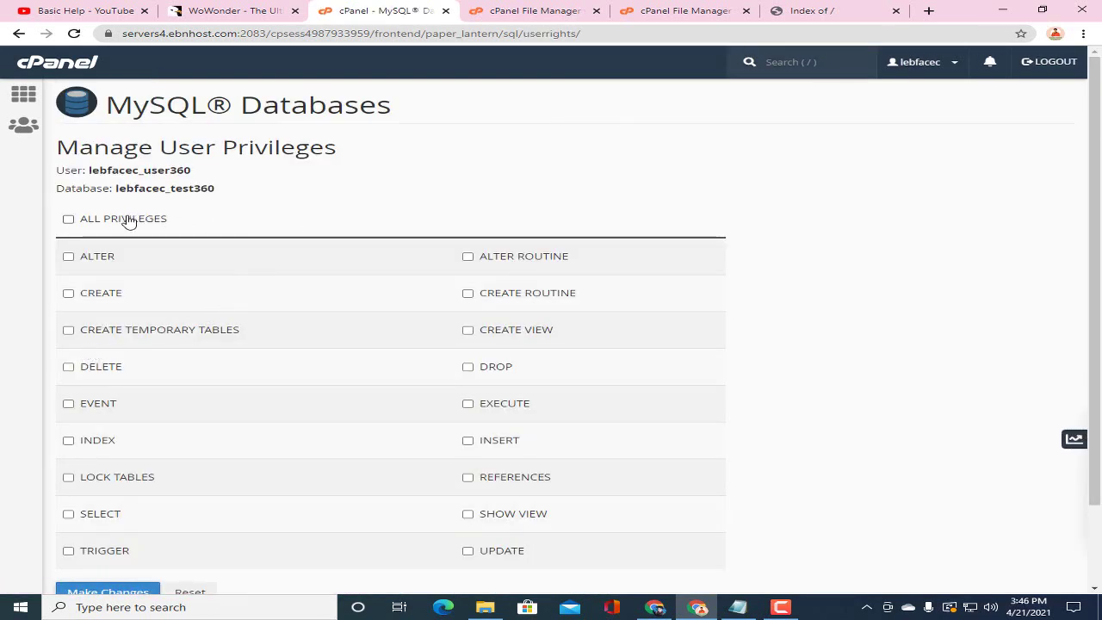
Step: Grant the user all privileges on the database and save the changes
{"action": "scroll", "coordinate": [207, 219], "scroll_direction": "down", "scroll_amount": 1}
{"action": "left_click", "coordinate": [148, 155]}
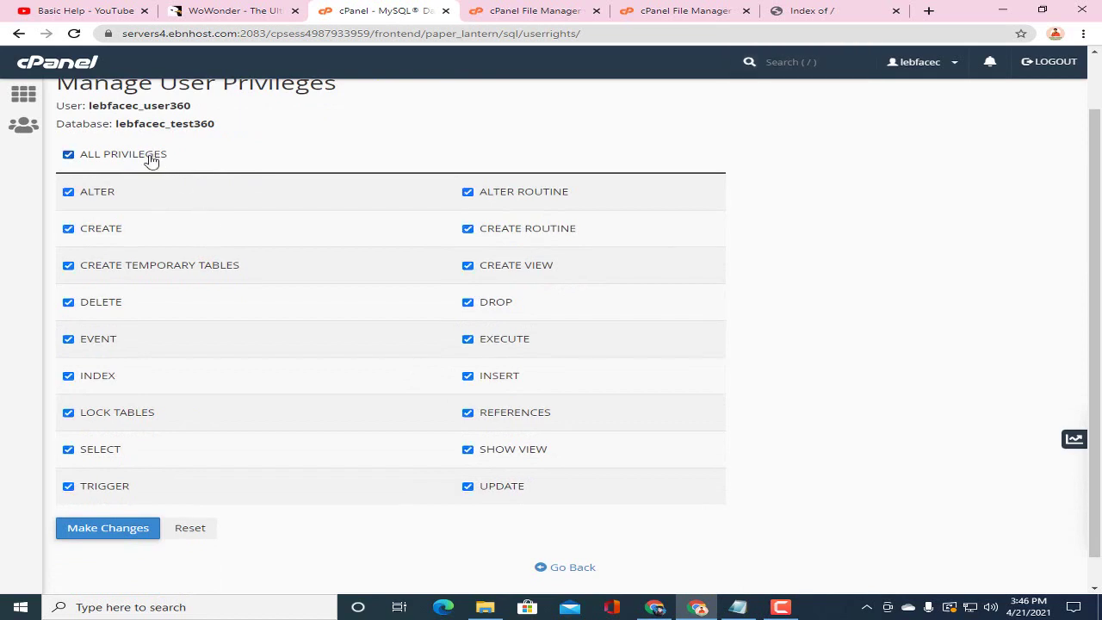
{"action": "left_click", "coordinate": [130, 530]}
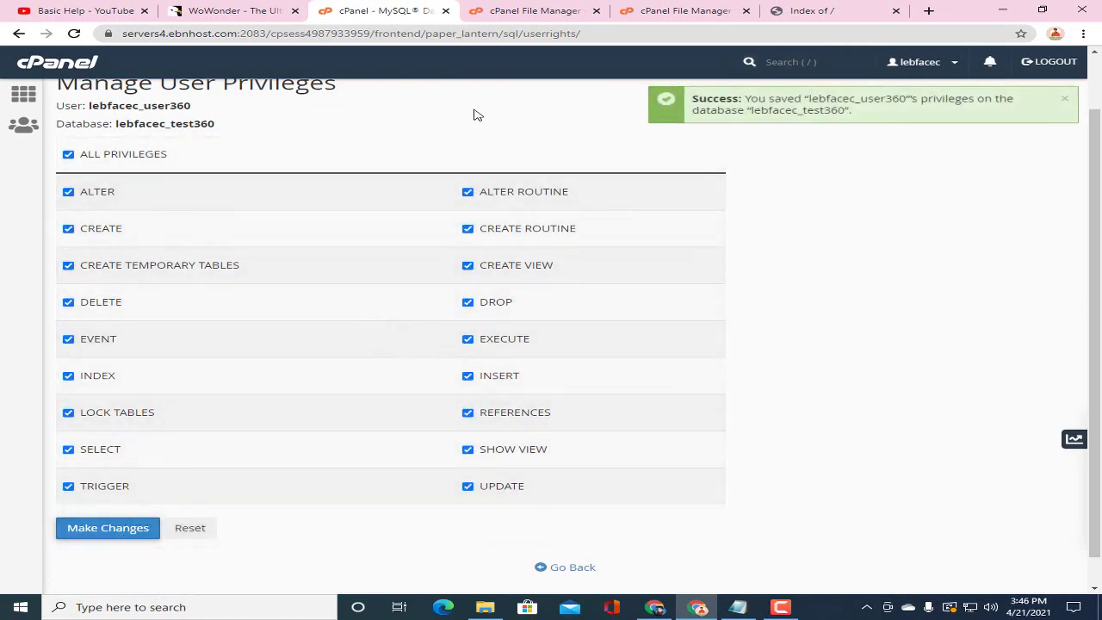
Step: Copy the User and Database lines from the Manage User Privileges page
{"action": "scroll", "coordinate": [215, 201], "scroll_direction": "up", "scroll_amount": 1}
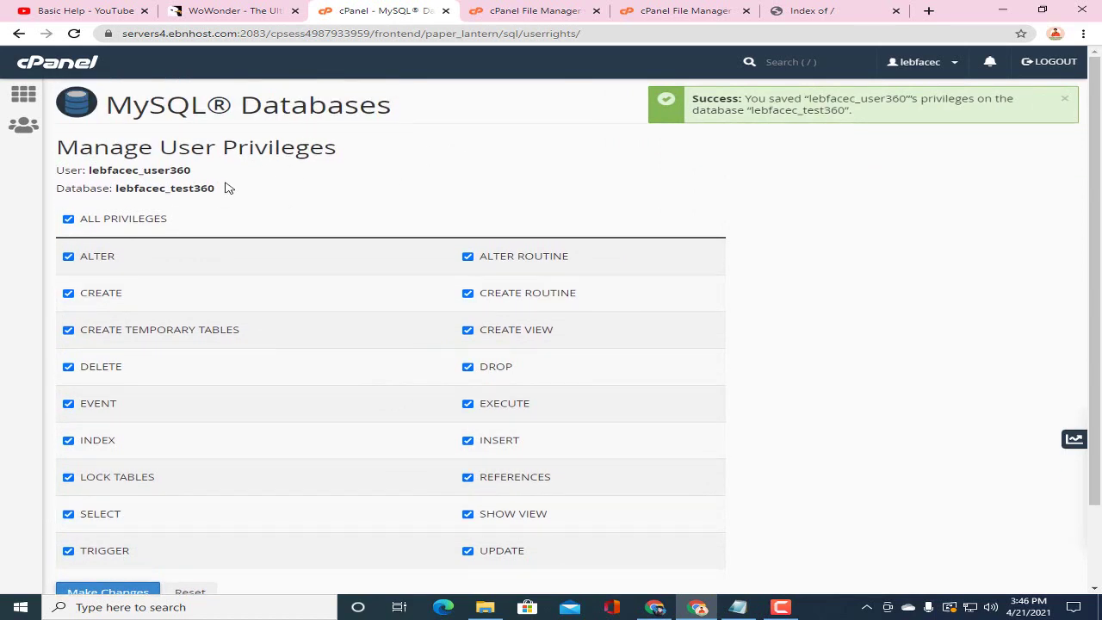
{"action": "left_click_drag", "start_coordinate": [220, 188], "coordinate": [54, 171]}
{"action": "right_click", "coordinate": [139, 182]}
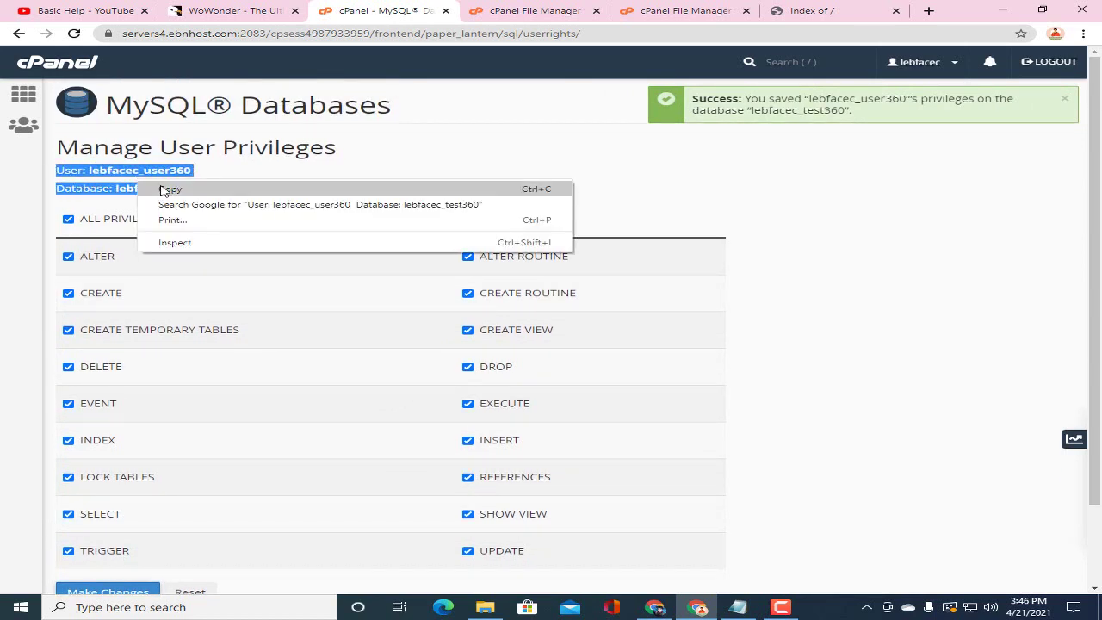
{"action": "left_click", "coordinate": [168, 189]}
Step: Switch to Notepad, paste the copied user and database names two lines below the password, and save the note
{"action": "left_click", "coordinate": [738, 607]}
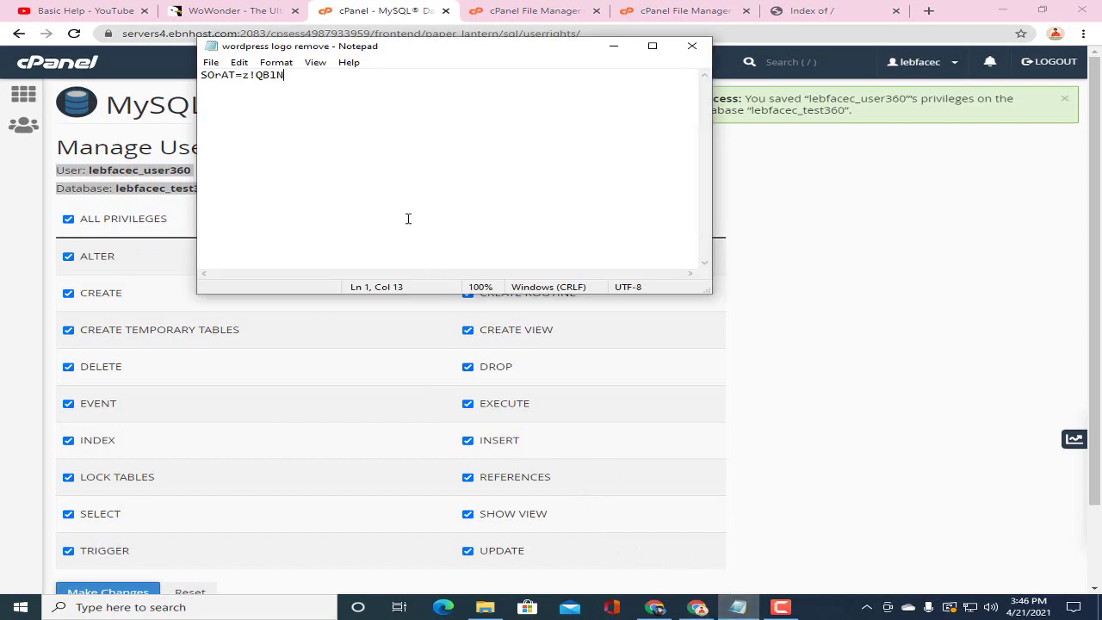
{"action": "key", "text": "Return"}
{"action": "key", "text": "Return"}
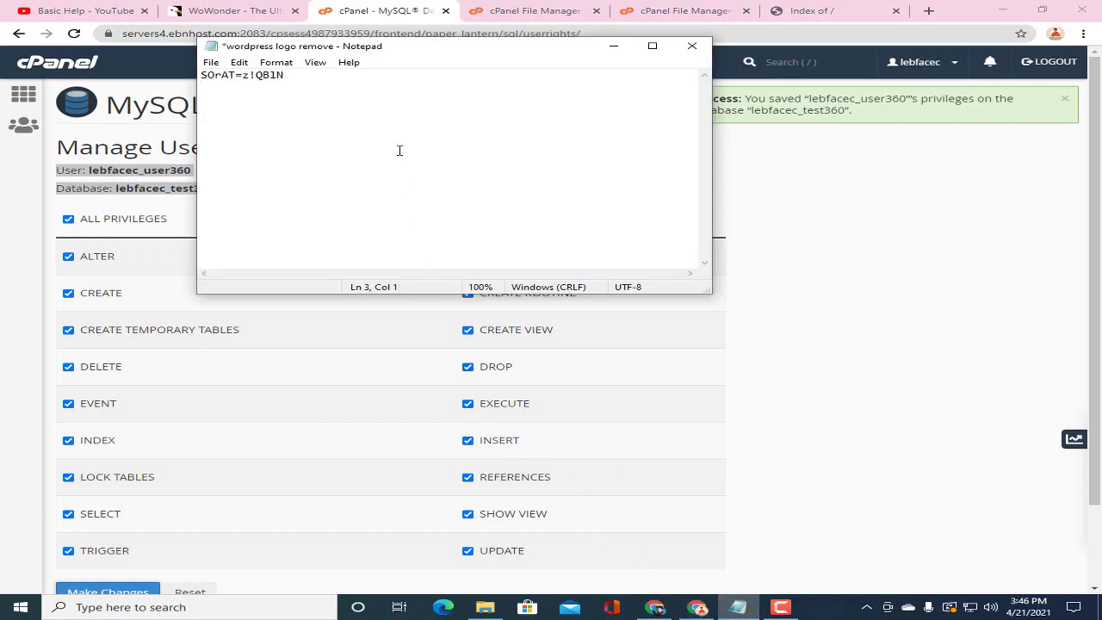
{"action": "right_click", "coordinate": [304, 105]}
{"action": "left_click", "coordinate": [344, 162]}
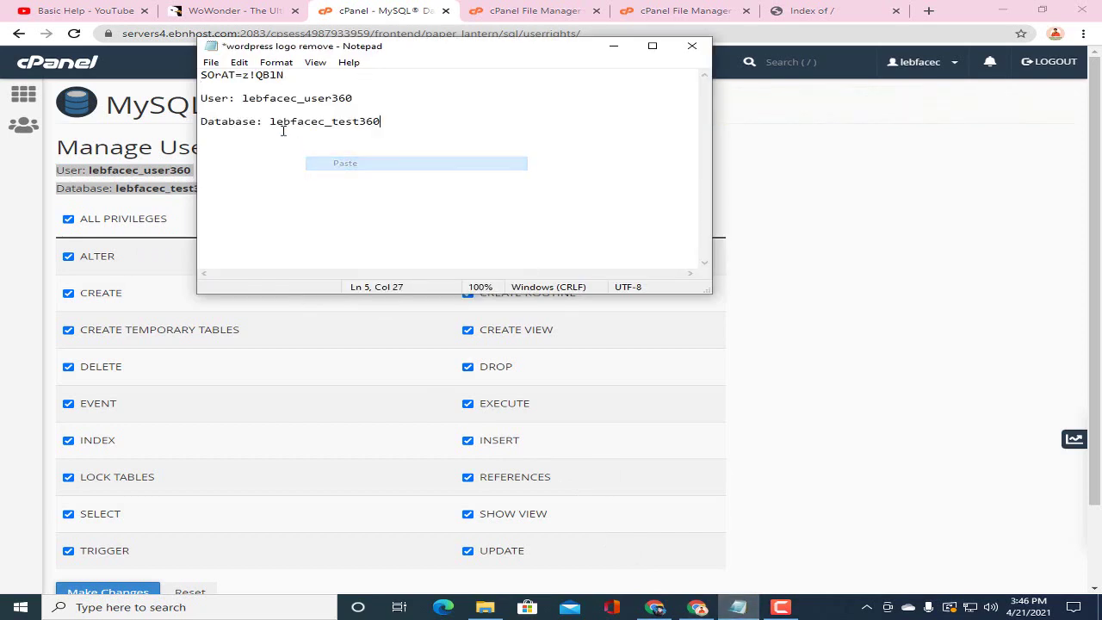
{"action": "left_click", "coordinate": [210, 62]}
{"action": "left_click", "coordinate": [233, 118]}
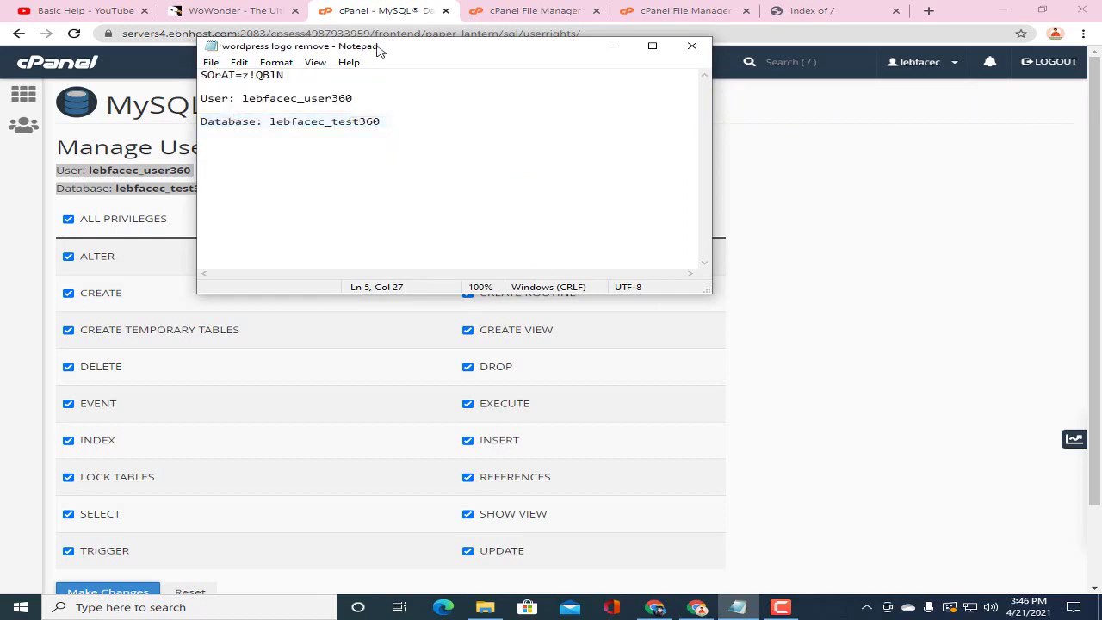
Step: Leave the finished file upload page in the browser and return to the BasicHelp.lebface.com folder in File Manager
{"action": "left_click", "coordinate": [680, 10]}
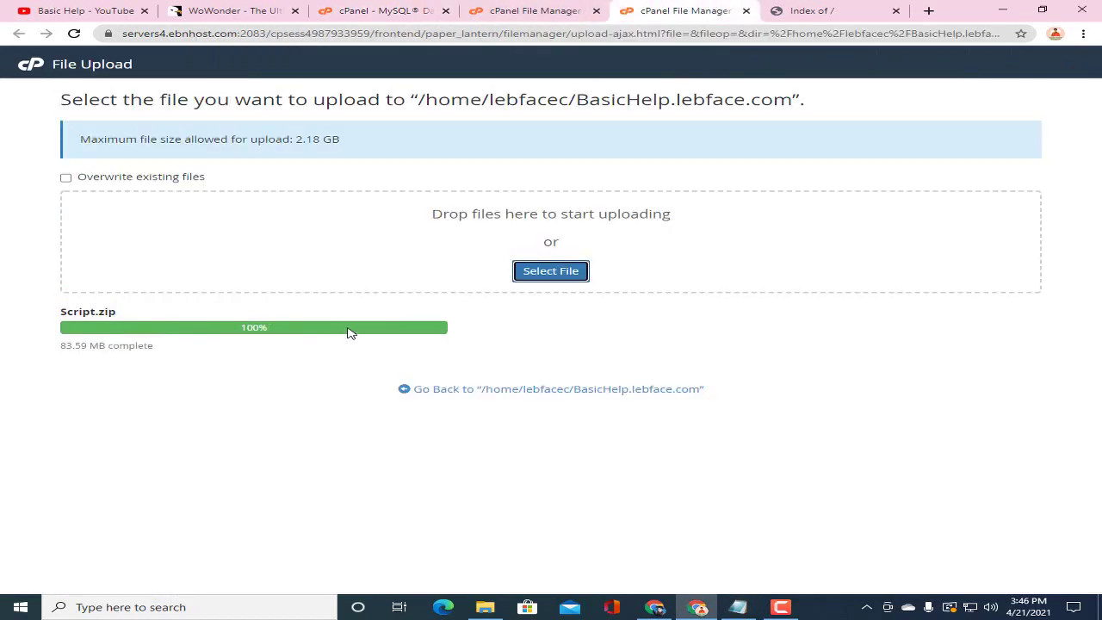
{"action": "left_click", "coordinate": [577, 389]}
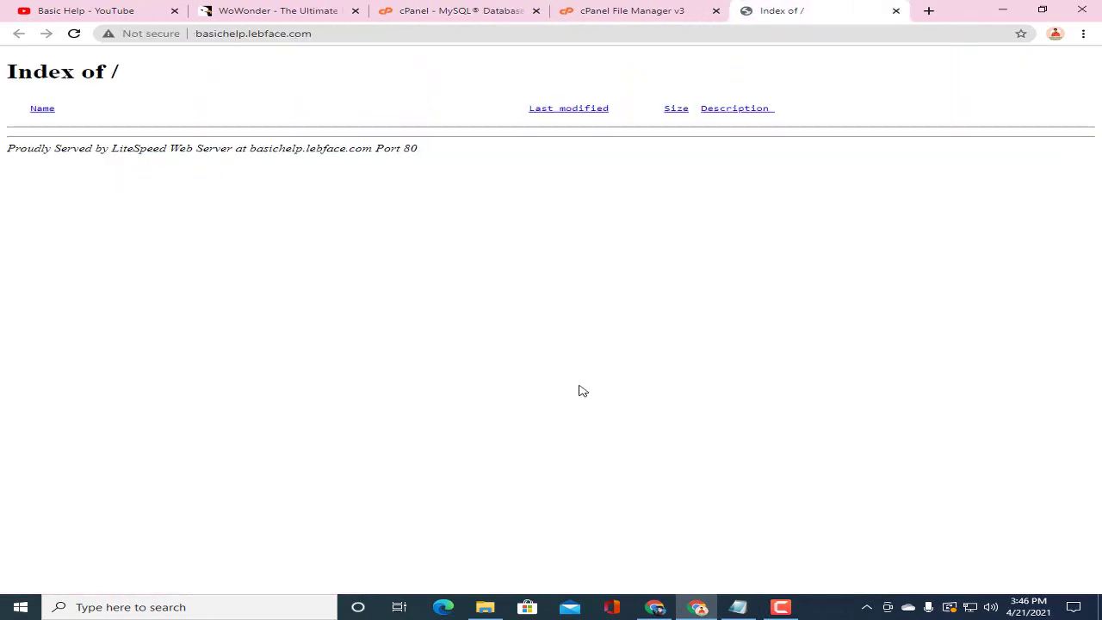
{"action": "left_click", "coordinate": [684, 10]}
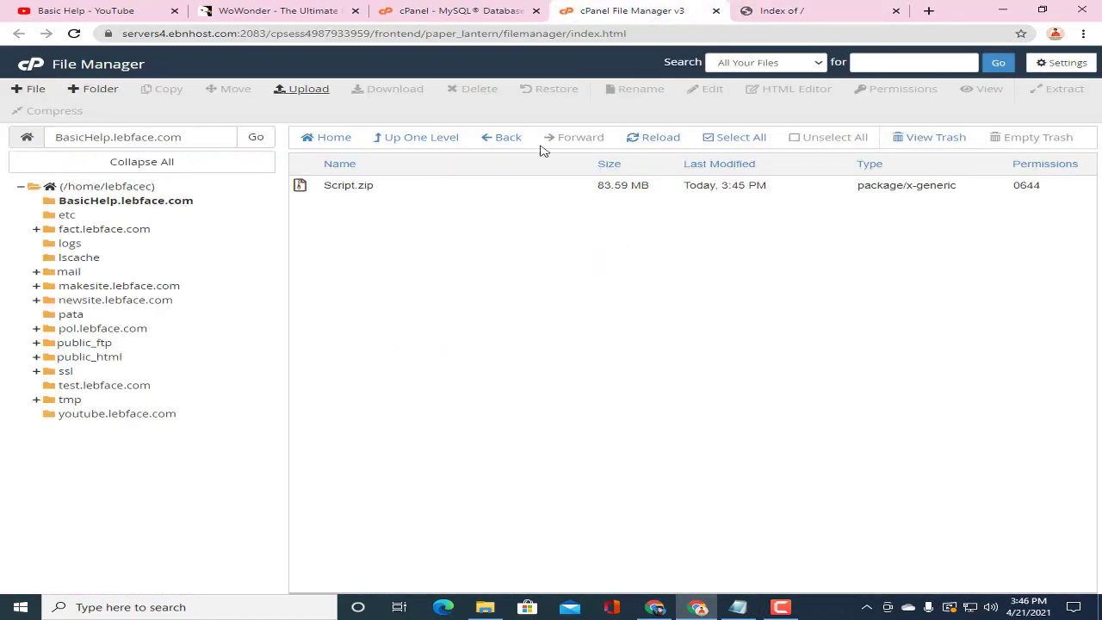
Step: Extract Script.zip into /BasicHelp.lebface.com and close the extraction results
{"action": "left_click", "coordinate": [502, 186]}
{"action": "right_click", "coordinate": [501, 195]}
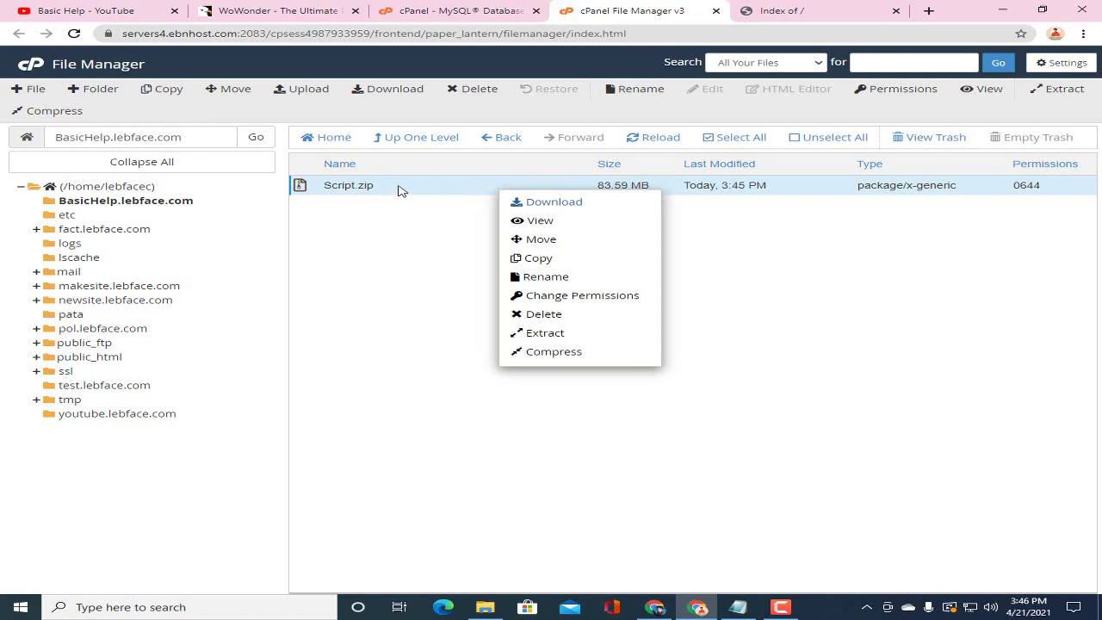
{"action": "left_click", "coordinate": [558, 334]}
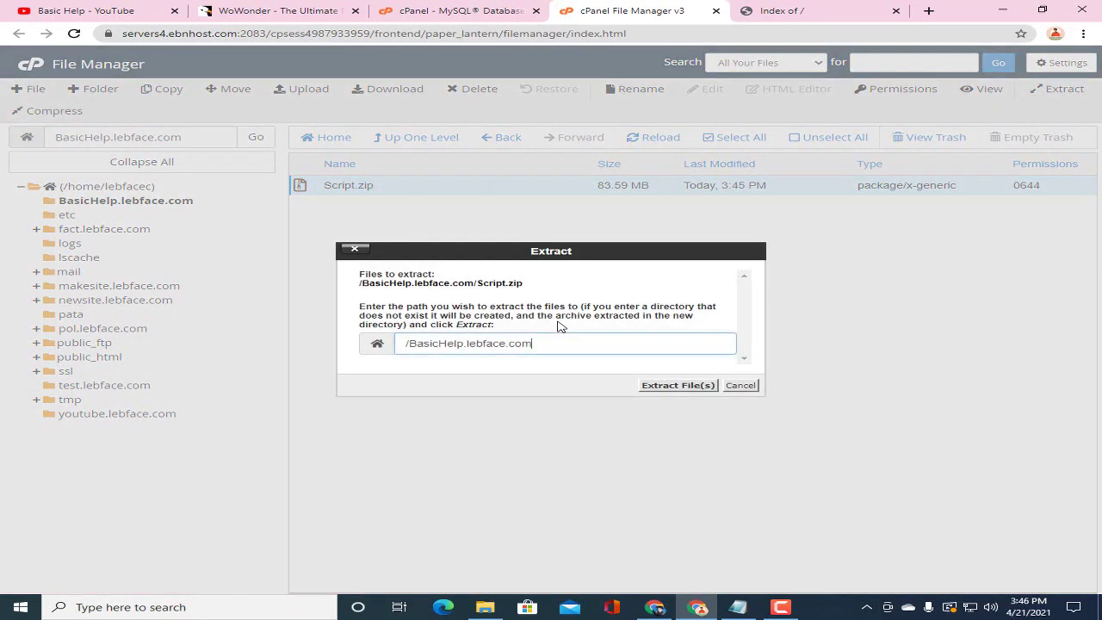
{"action": "left_click", "coordinate": [677, 385]}
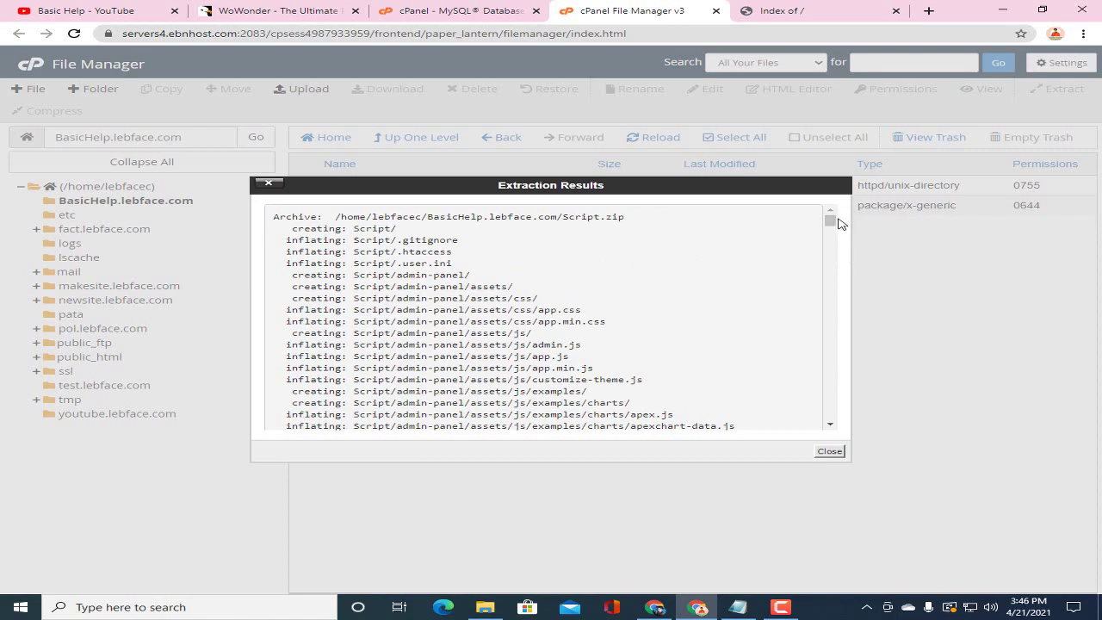
{"action": "scroll", "coordinate": [839, 233], "scroll_direction": "down", "scroll_amount": 5}
{"action": "scroll", "coordinate": [842, 362], "scroll_direction": "down", "scroll_amount": 10}
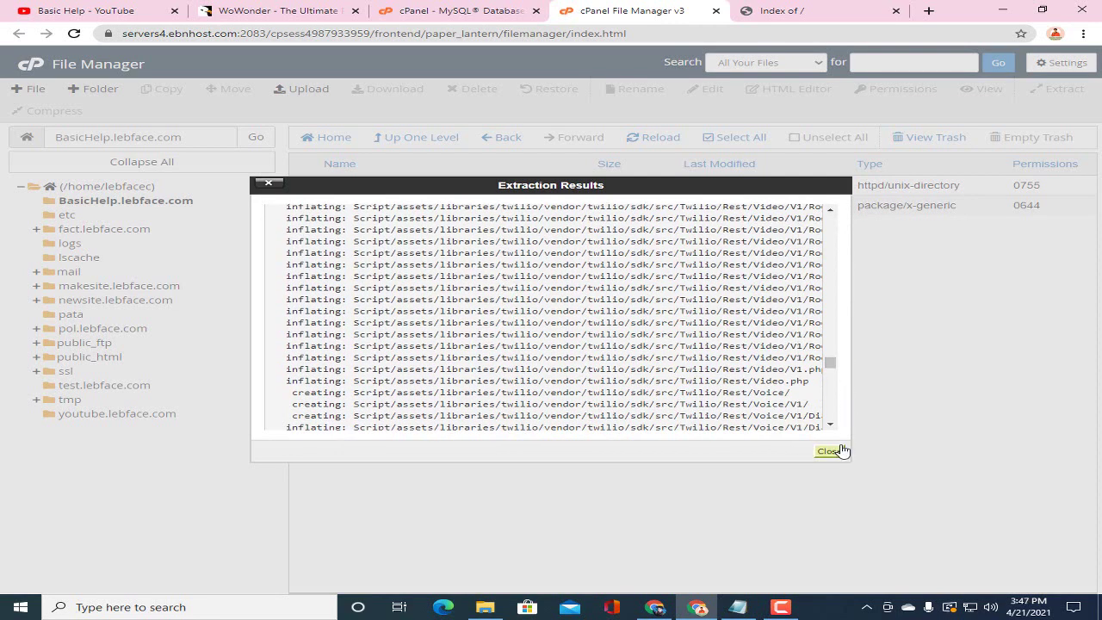
{"action": "left_click", "coordinate": [839, 451]}
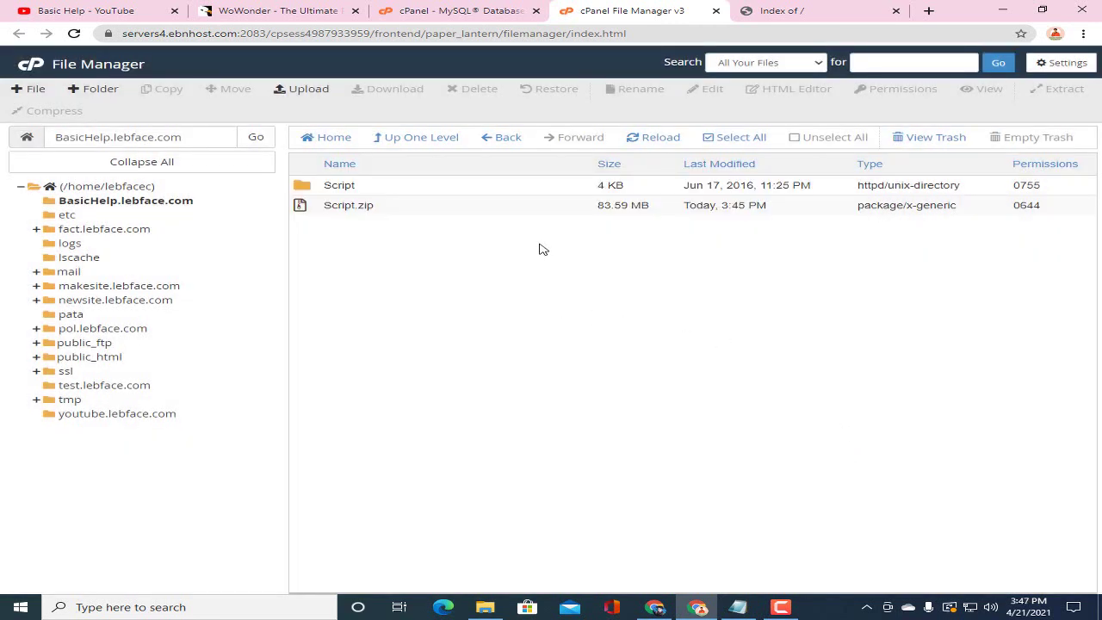
Step: Move all the contents of the Script folder up into the /BasicHelp.lebface.com directory
{"action": "double_click", "coordinate": [485, 187]}
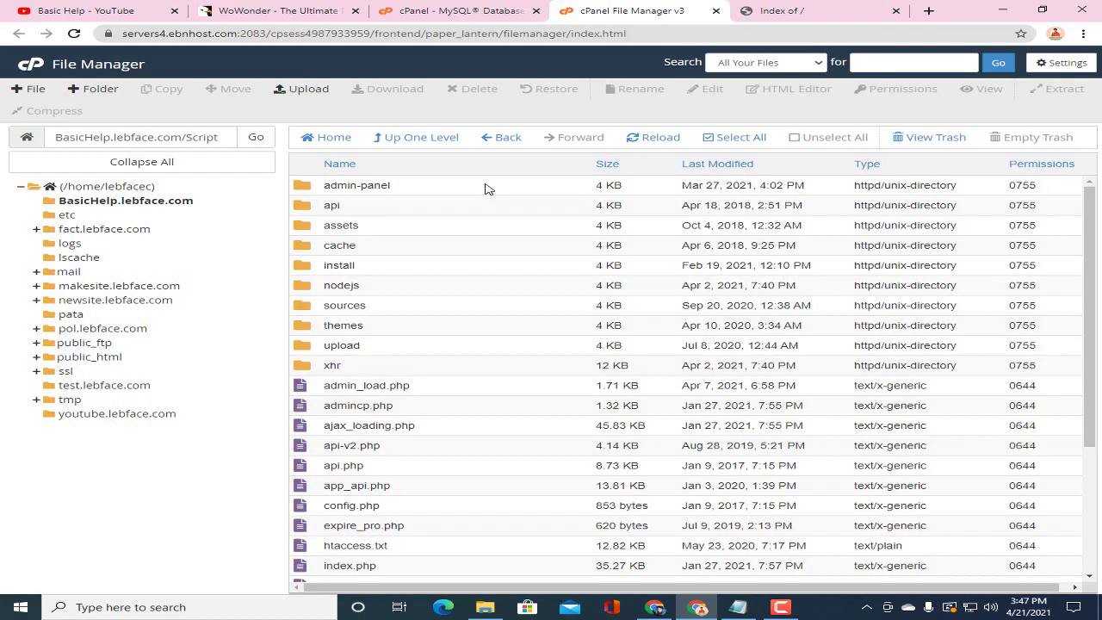
{"action": "left_click", "coordinate": [728, 140]}
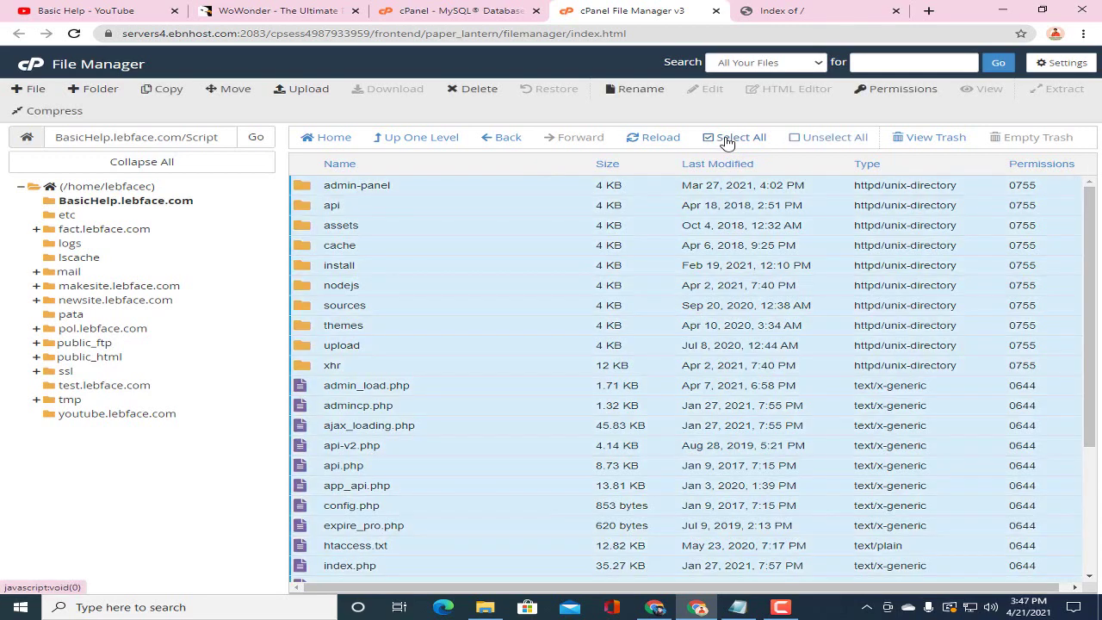
{"action": "right_click", "coordinate": [562, 205]}
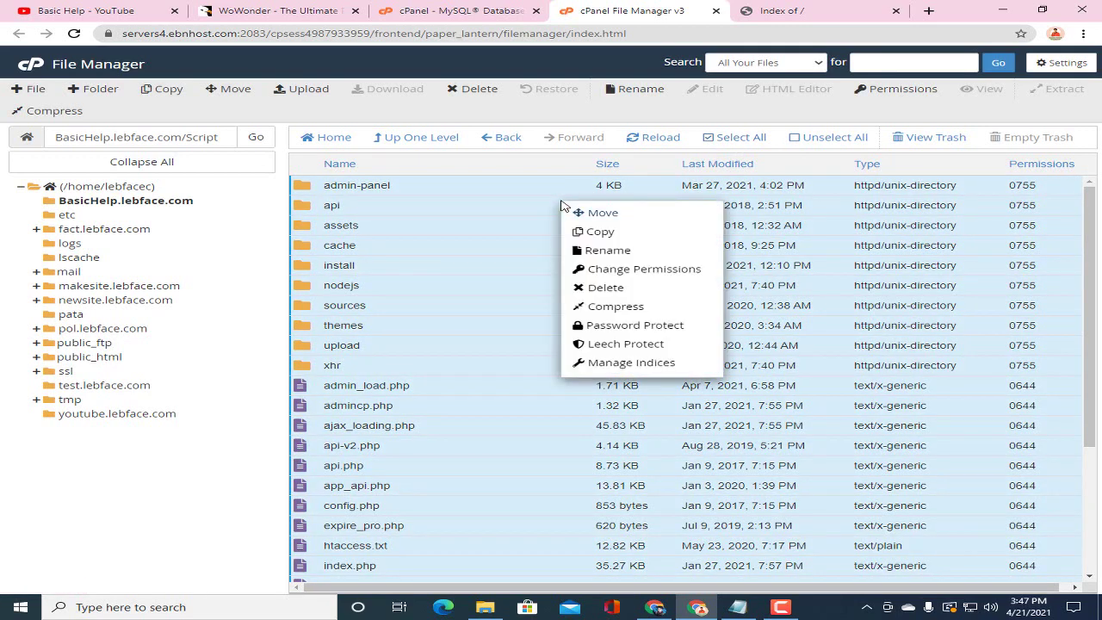
{"action": "left_click", "coordinate": [603, 212]}
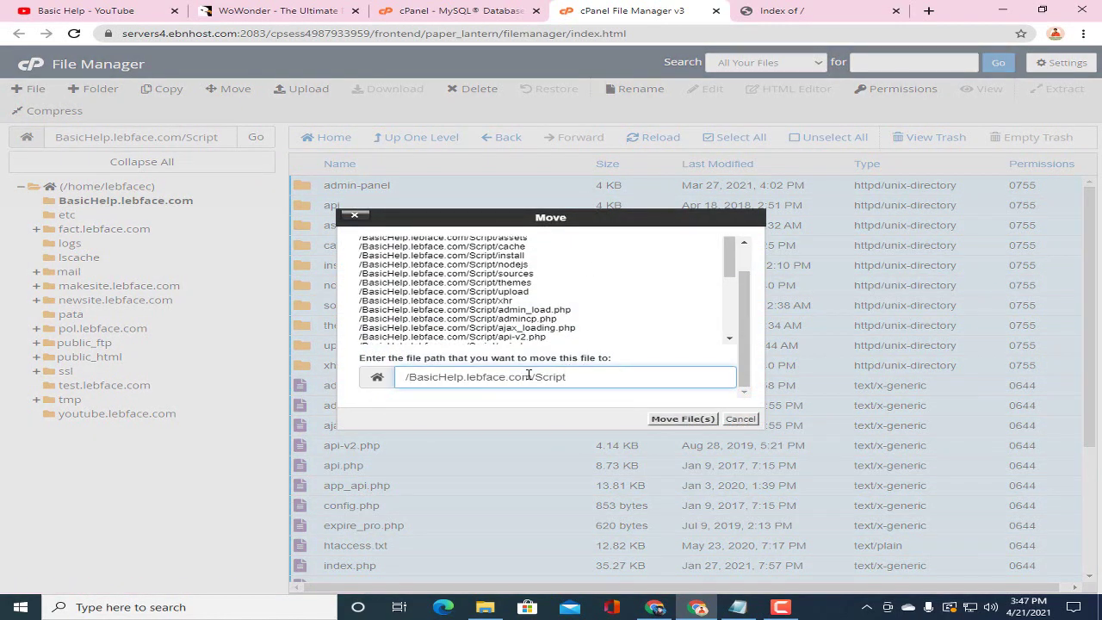
{"action": "left_click_drag", "start_coordinate": [537, 378], "coordinate": [598, 378]}
{"action": "left_click", "coordinate": [577, 380]}
{"action": "left_click", "coordinate": [603, 379], "text": "shift"}
{"action": "key", "text": "BackSpace"}
{"action": "left_click", "coordinate": [683, 419]}
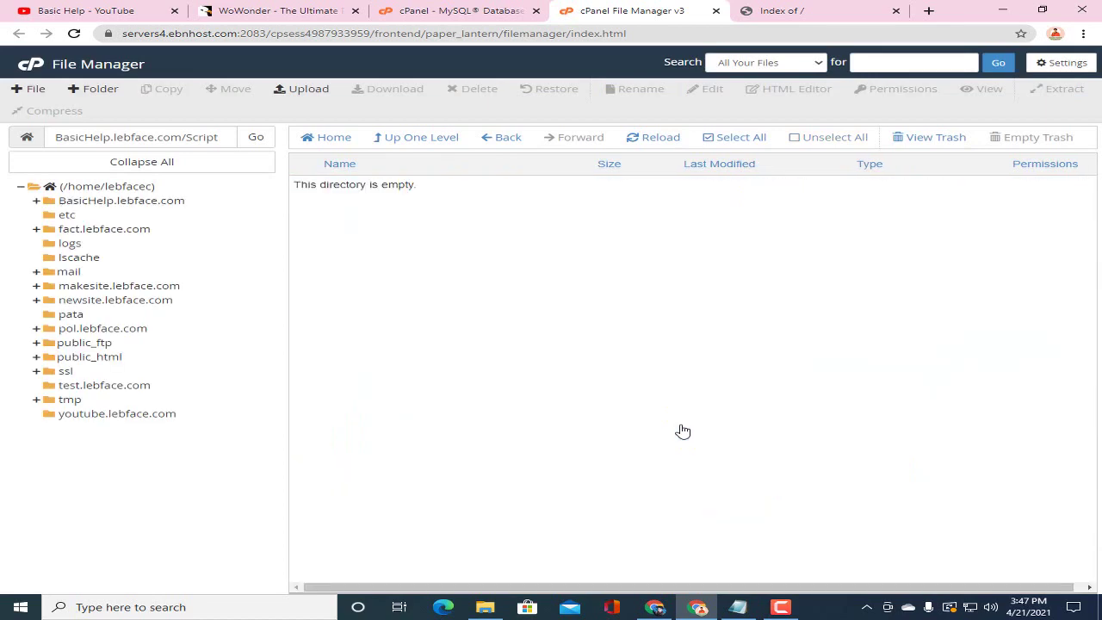
Step: Open the BasicHelp.lebface.com folder, then reload the basichelp.lebface.com site to launch the WoWonder installer
{"action": "left_click", "coordinate": [186, 201]}
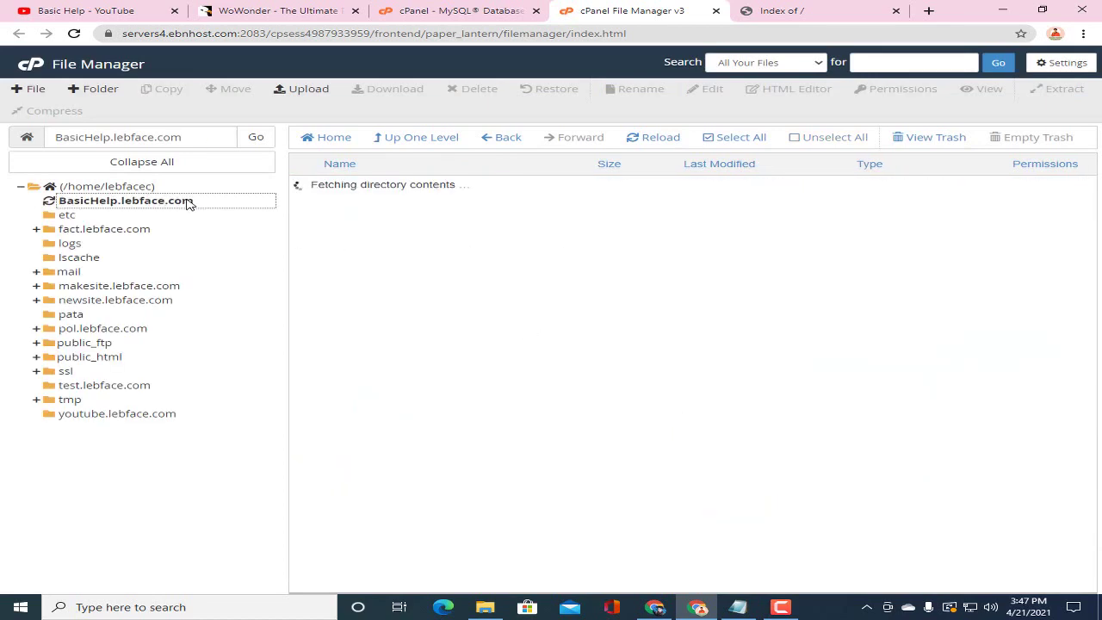
{"action": "left_click", "coordinate": [745, 11]}
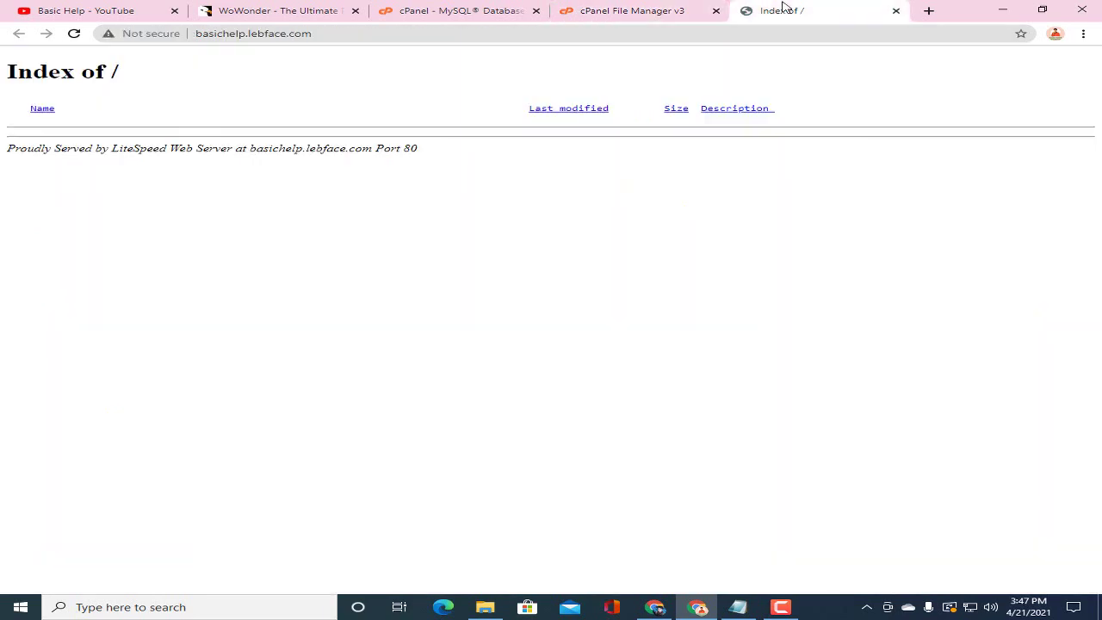
{"action": "left_click", "coordinate": [74, 34]}
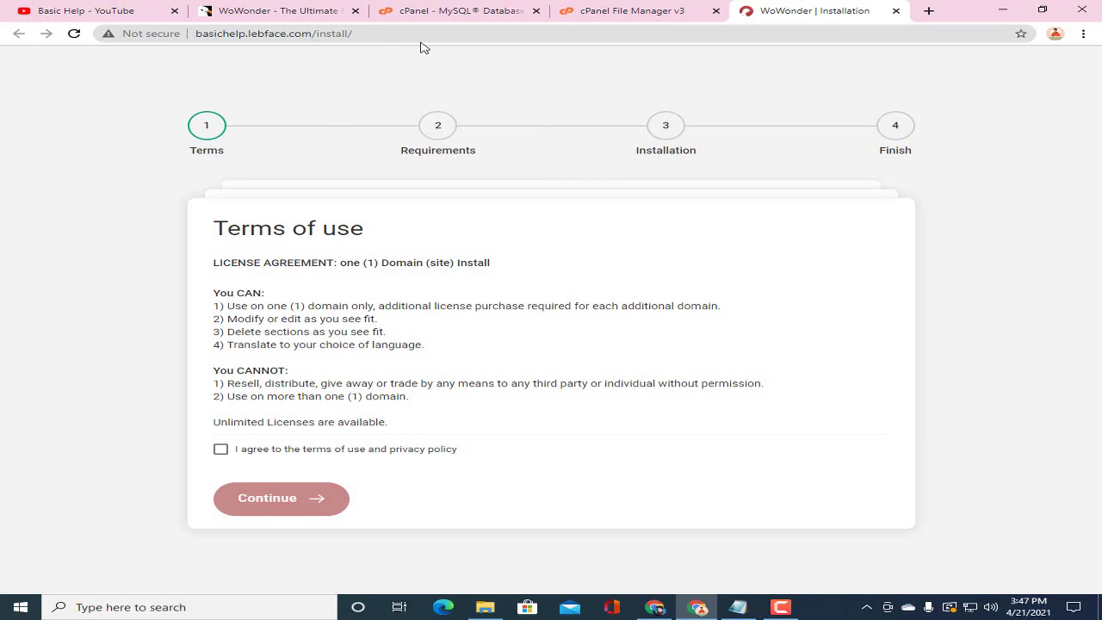
Step: Agree to the installer's terms of use and privacy policy and continue to the requirements
{"action": "left_click", "coordinate": [379, 32]}
{"action": "left_click", "coordinate": [380, 34]}
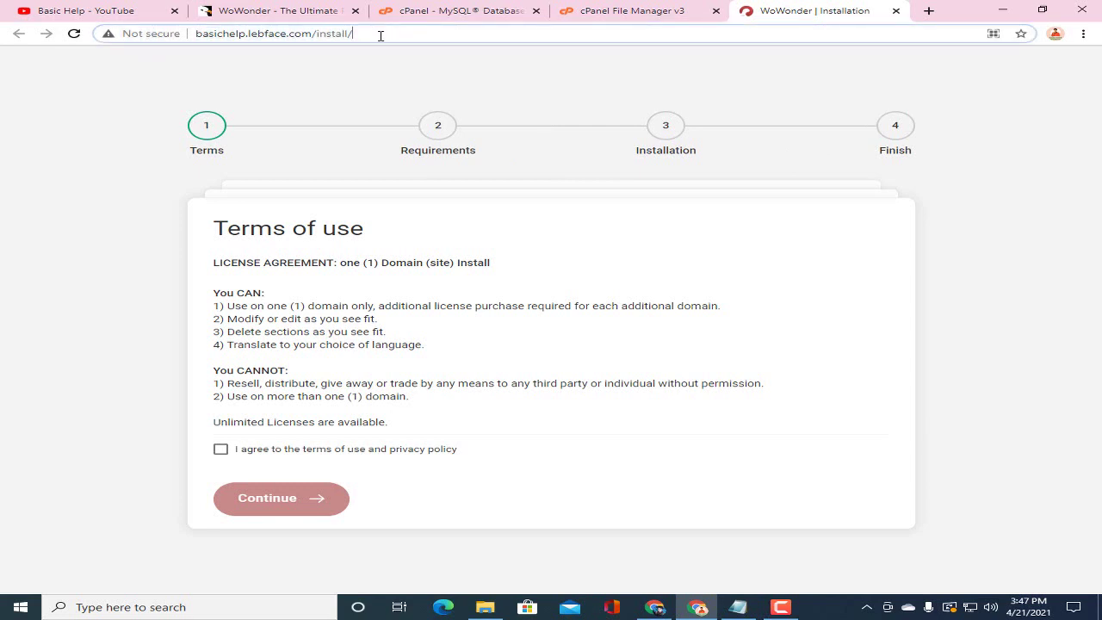
{"action": "left_click", "coordinate": [220, 450]}
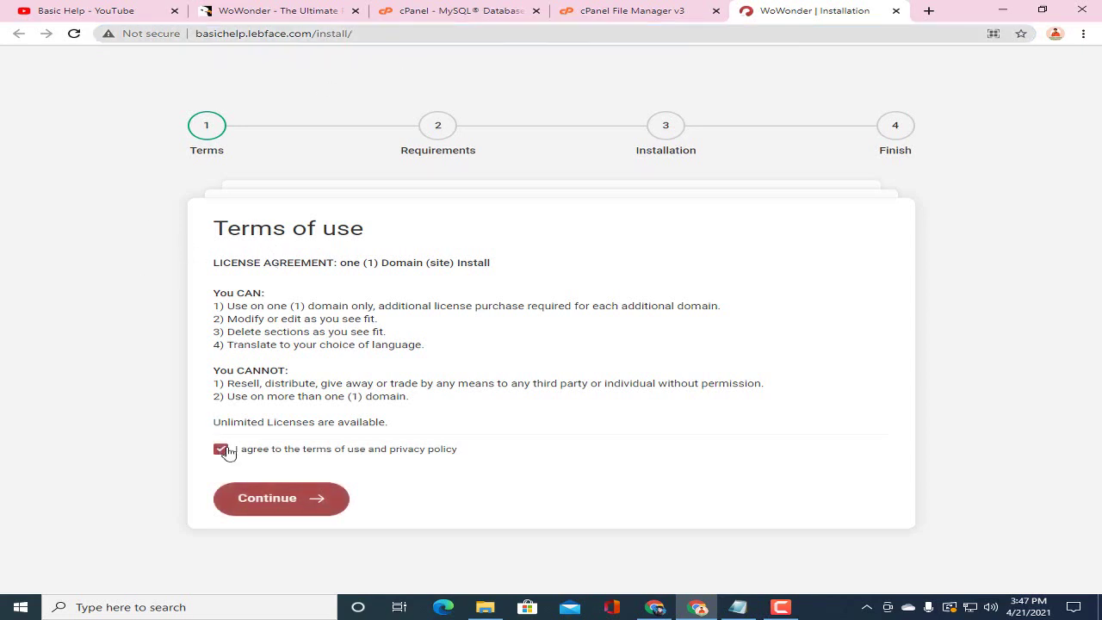
{"action": "left_click", "coordinate": [292, 502]}
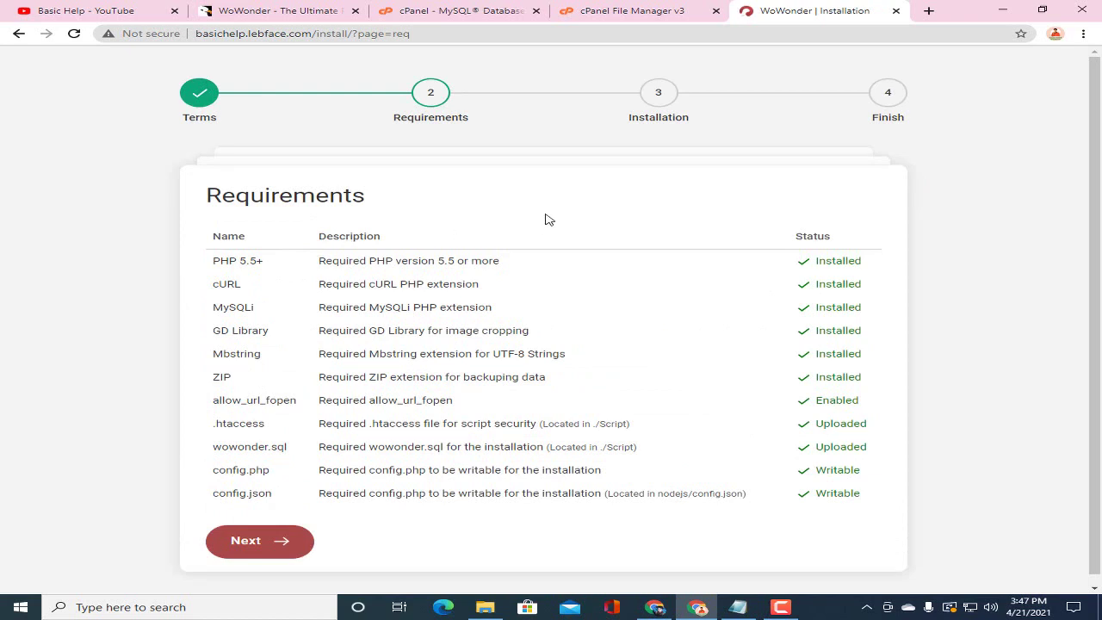
Step: Review the status of the listed server requirements and proceed to the Installation form
{"action": "double_click", "coordinate": [832, 237]}
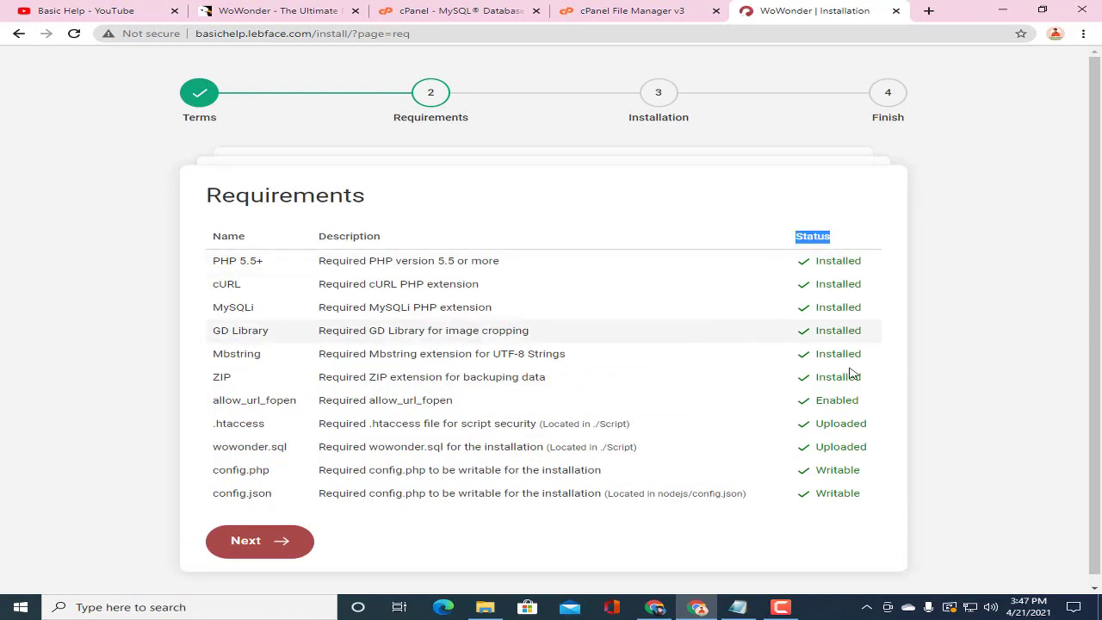
{"action": "left_click_drag", "start_coordinate": [891, 490], "coordinate": [800, 253]}
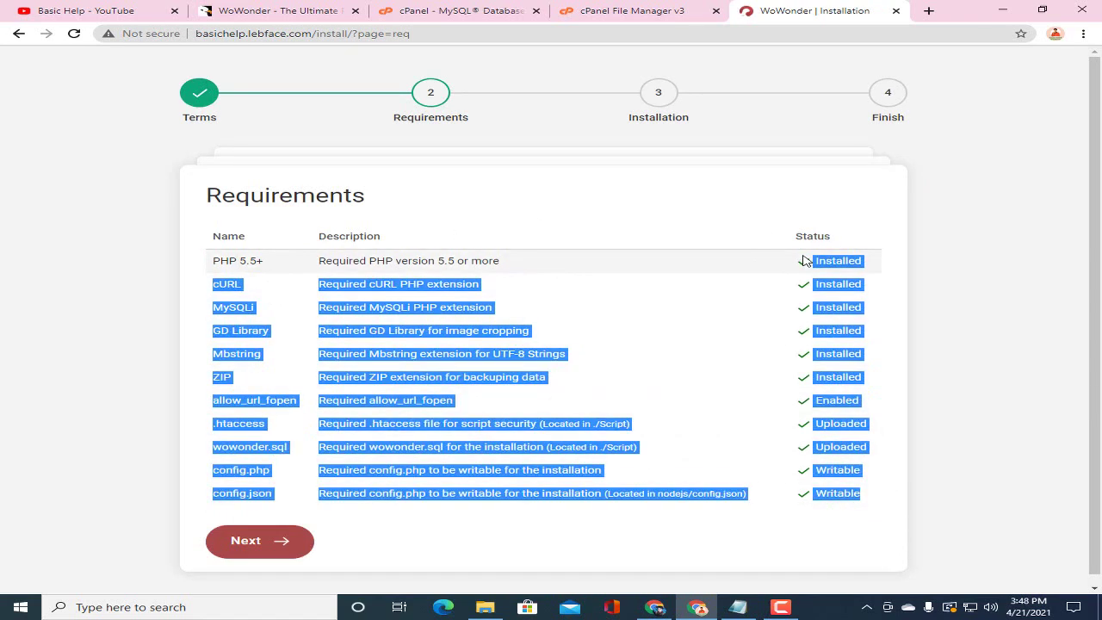
{"action": "left_click", "coordinate": [750, 264]}
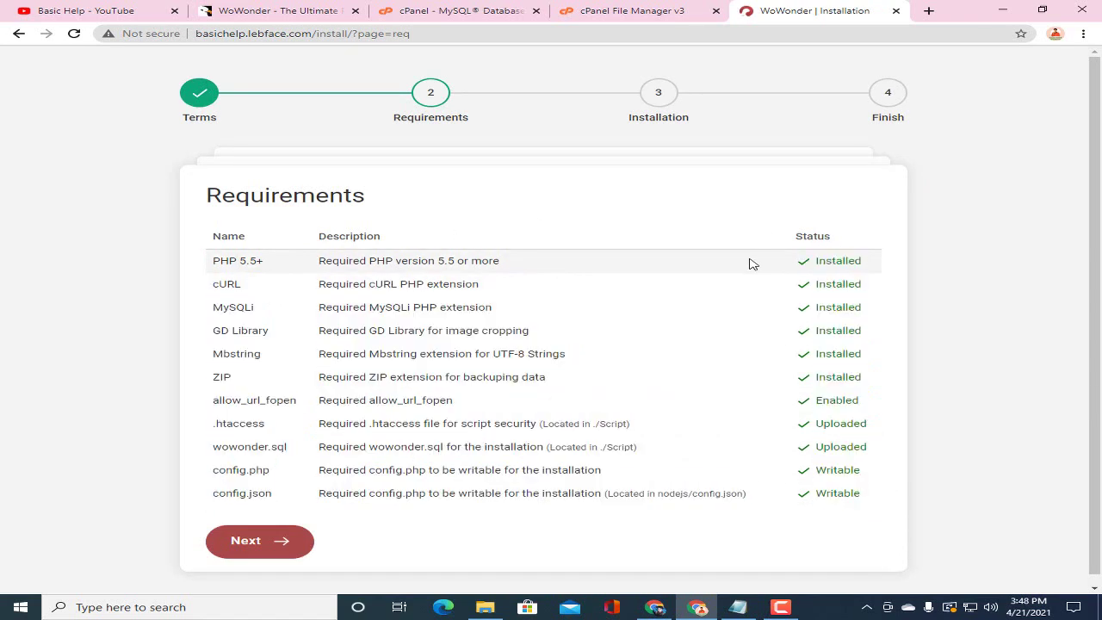
{"action": "left_click", "coordinate": [275, 555]}
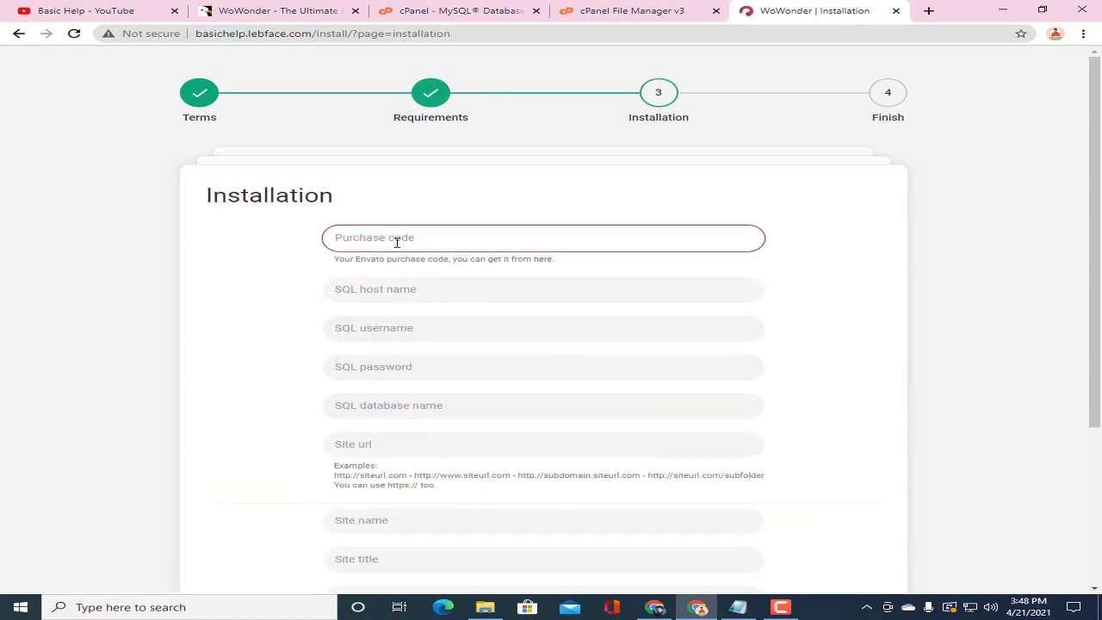
Step: Enter localhost as the SQL host name in the Installation form
{"action": "left_click", "coordinate": [385, 298]}
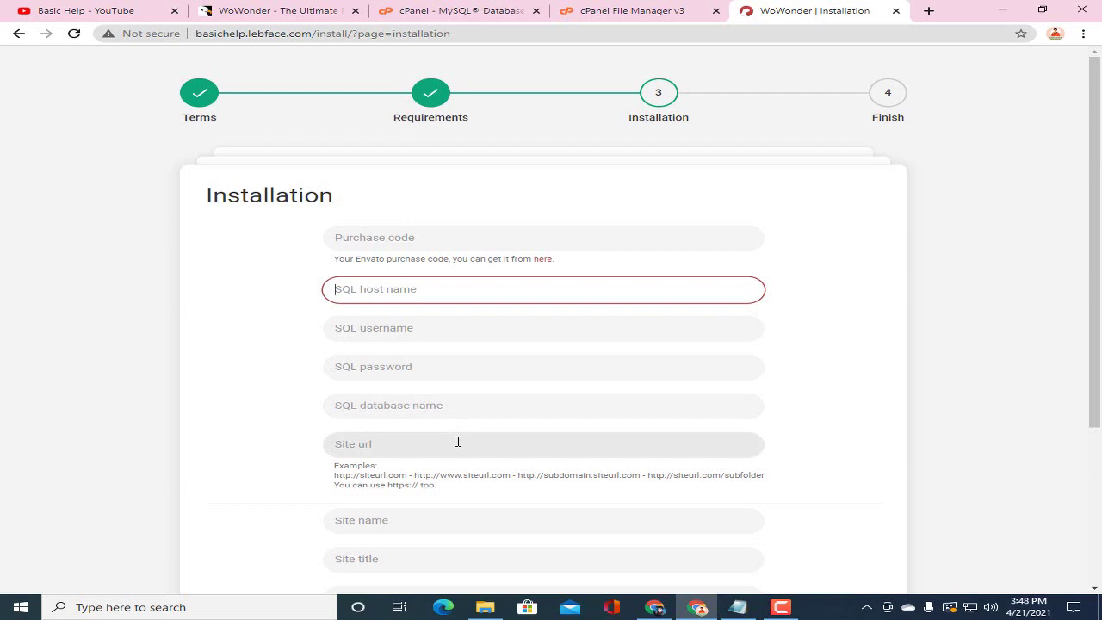
{"action": "scroll", "coordinate": [458, 441], "scroll_direction": "down", "scroll_amount": 3}
{"action": "scroll", "coordinate": [487, 356], "scroll_direction": "up", "scroll_amount": 3}
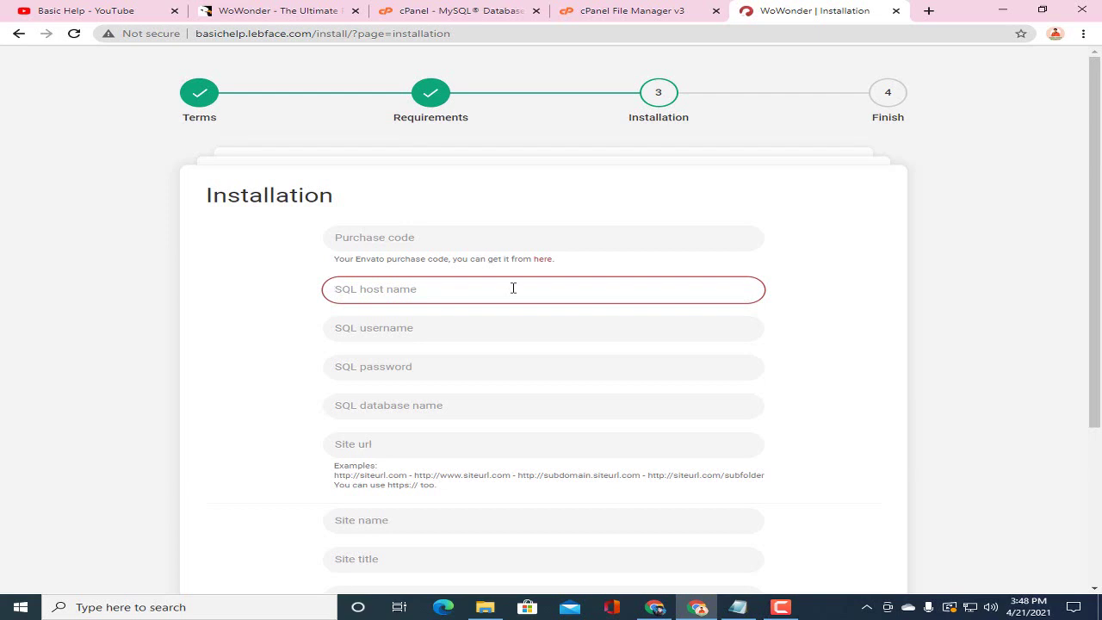
{"action": "type", "text": "localhost"}
{"action": "double_click", "coordinate": [341, 288]}
{"action": "left_click", "coordinate": [298, 298]}
{"action": "scroll", "coordinate": [338, 267], "scroll_direction": "down", "scroll_amount": 2}
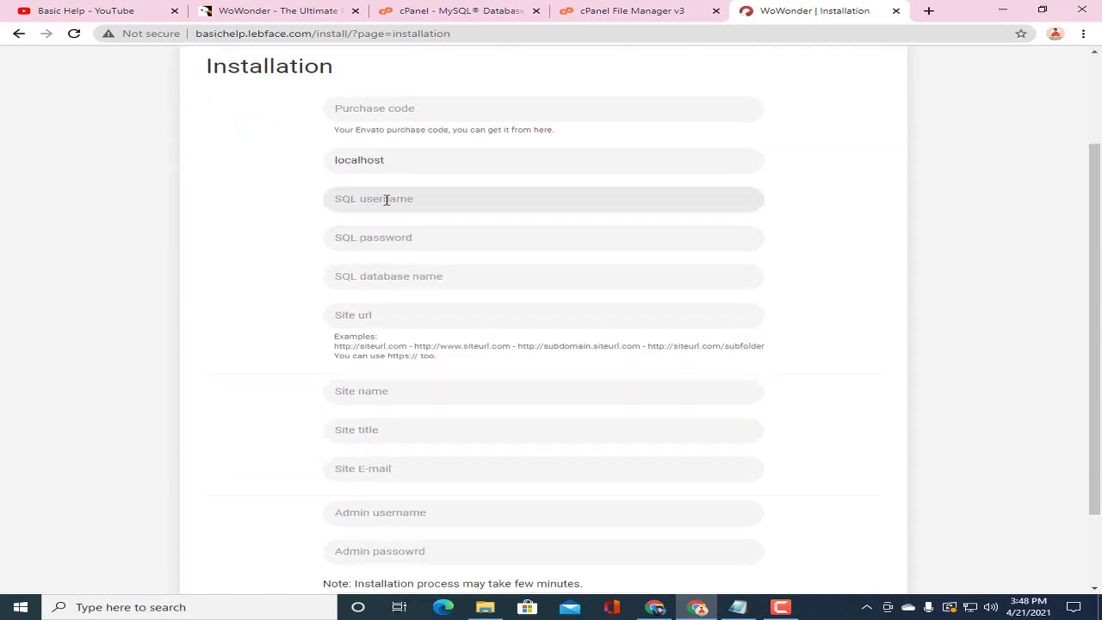
Step: Switch to Notepad, copy the database username lebfacec_user360 from the note, and return to the Installation form in the browser
{"action": "left_click", "coordinate": [739, 607]}
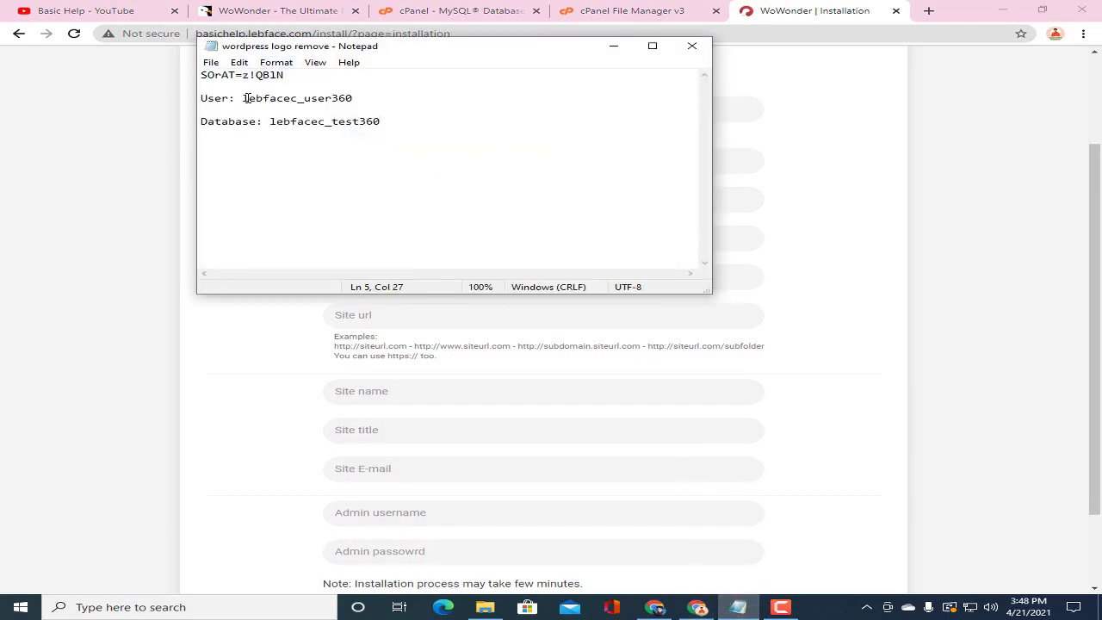
{"action": "left_click_drag", "start_coordinate": [243, 98], "coordinate": [354, 99]}
{"action": "right_click", "coordinate": [339, 101]}
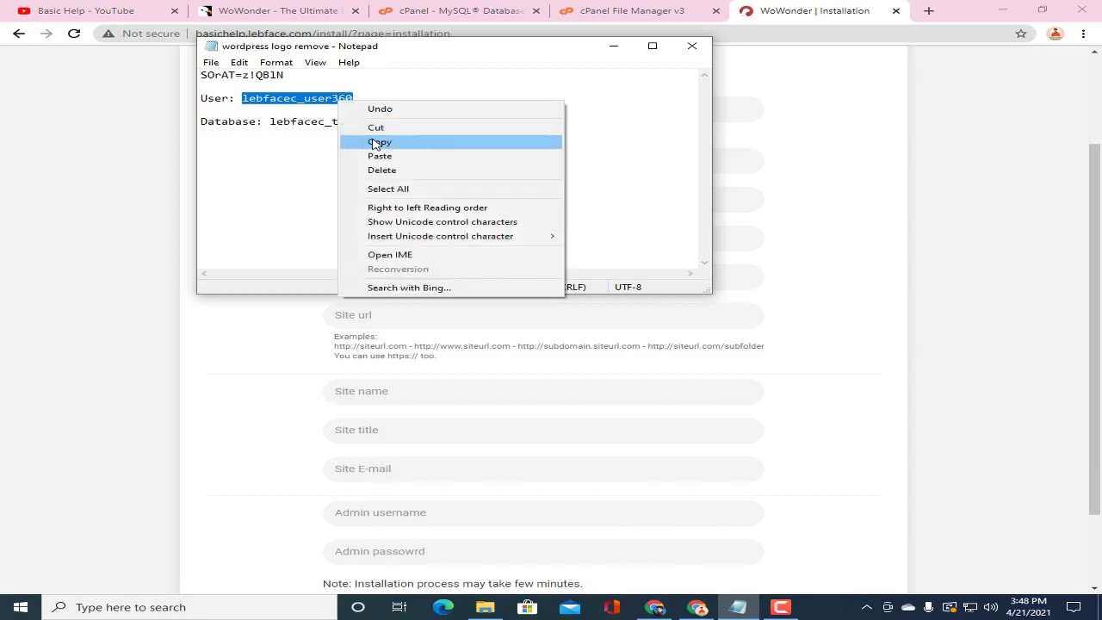
{"action": "left_click", "coordinate": [376, 140]}
{"action": "left_click", "coordinate": [829, 204]}
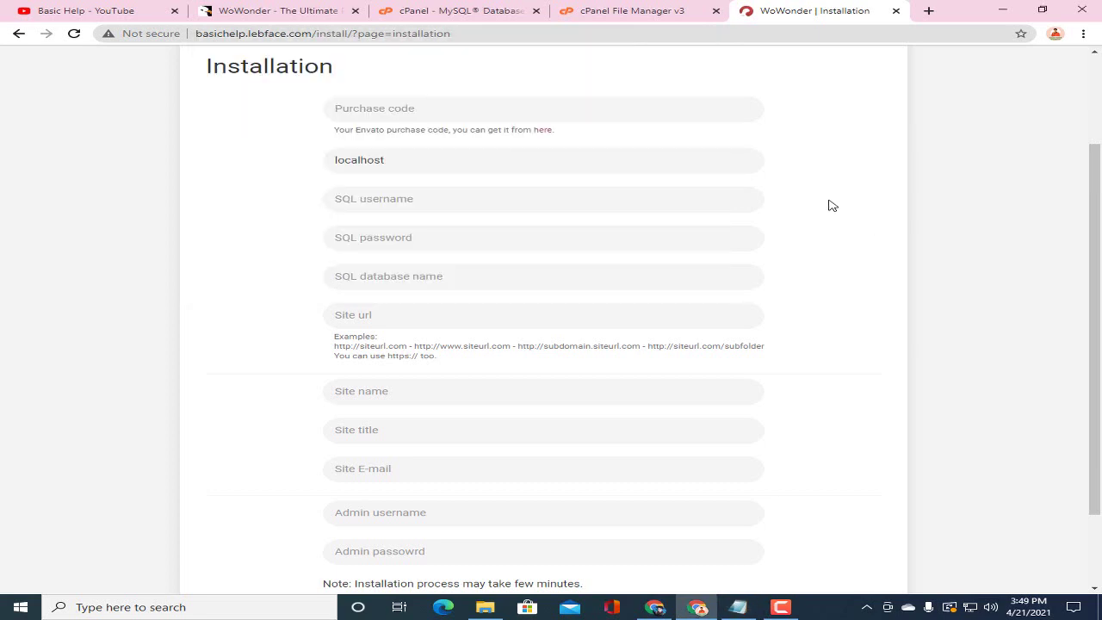
{"action": "right_click", "coordinate": [537, 200]}
{"action": "left_click", "coordinate": [593, 301]}
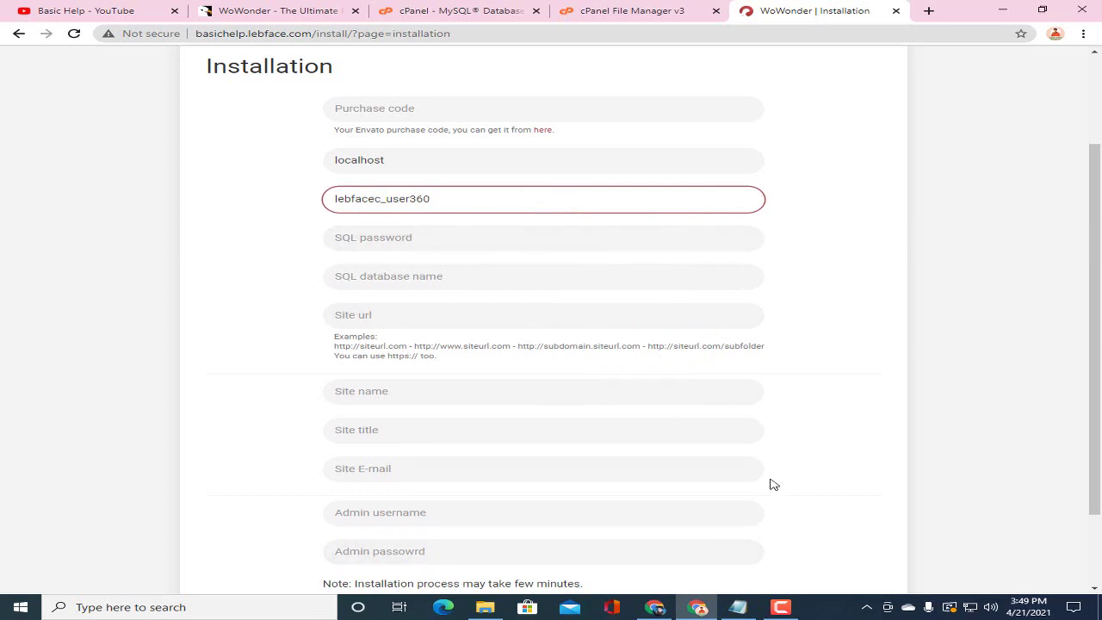
{"action": "left_click", "coordinate": [738, 607]}
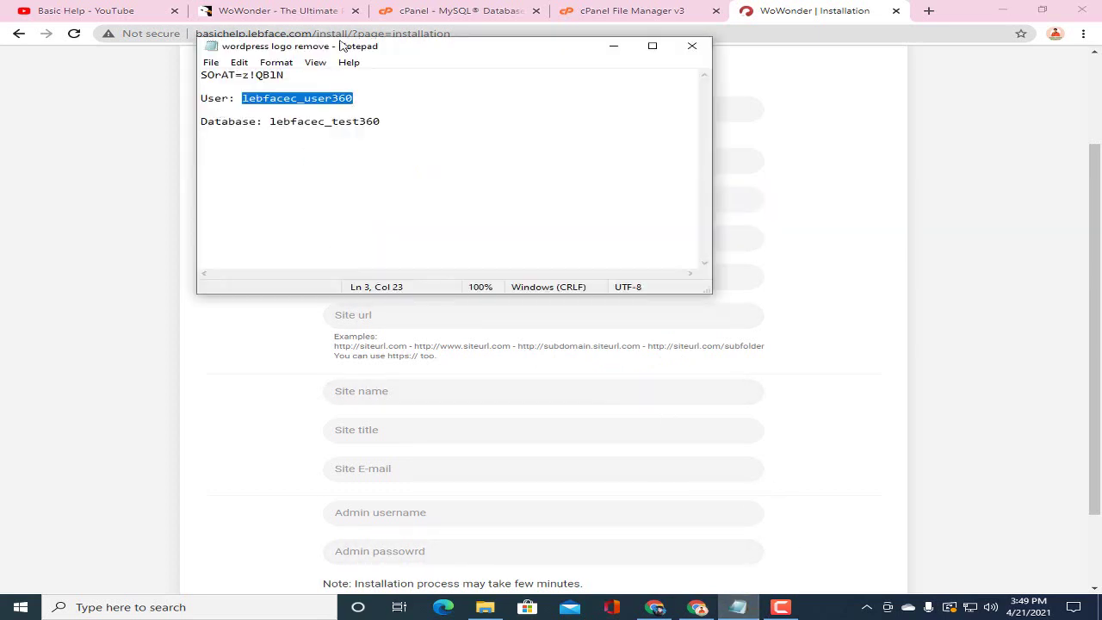
{"action": "left_click_drag", "start_coordinate": [298, 75], "coordinate": [174, 75]}
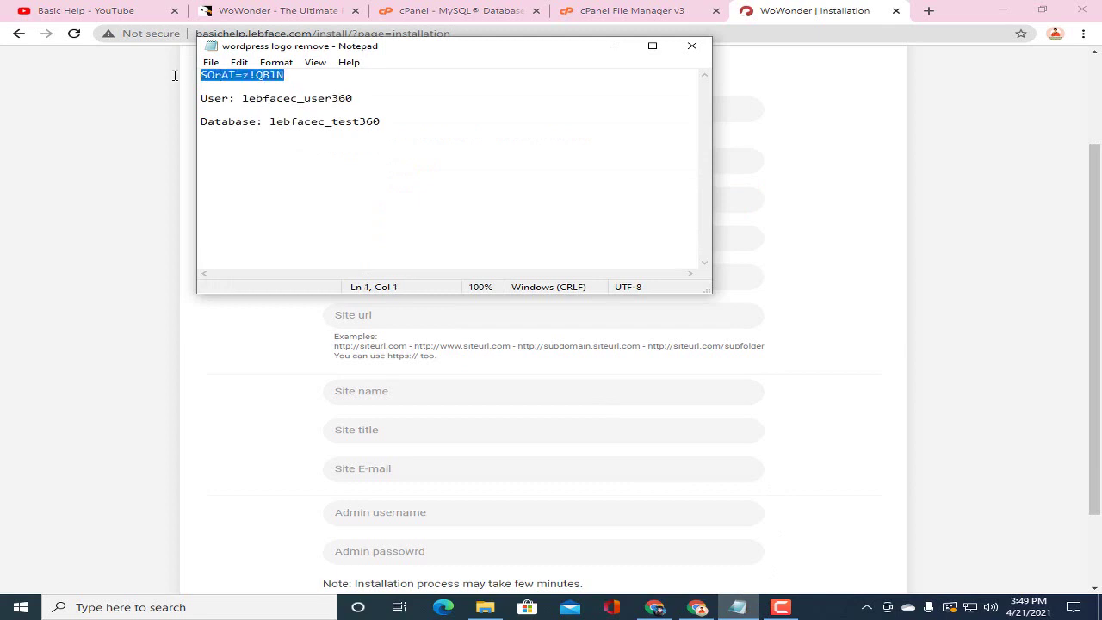
{"action": "right_click", "coordinate": [318, 69]}
{"action": "left_click", "coordinate": [375, 112]}
{"action": "left_click", "coordinate": [852, 199]}
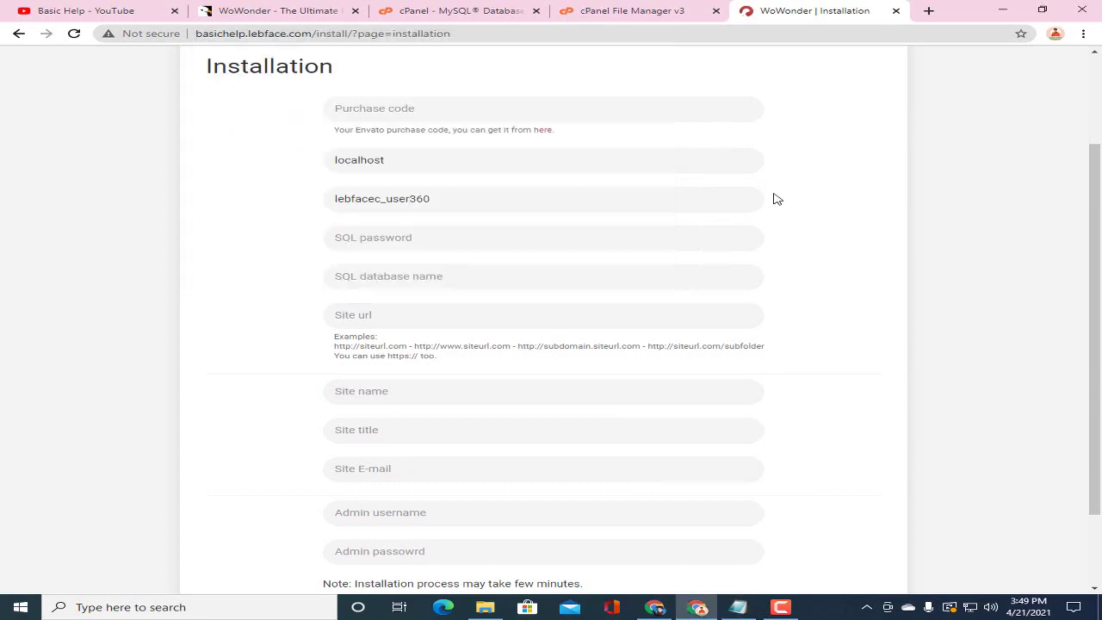
{"action": "right_click", "coordinate": [601, 254]}
{"action": "left_click", "coordinate": [566, 242]}
{"action": "right_click", "coordinate": [565, 241]}
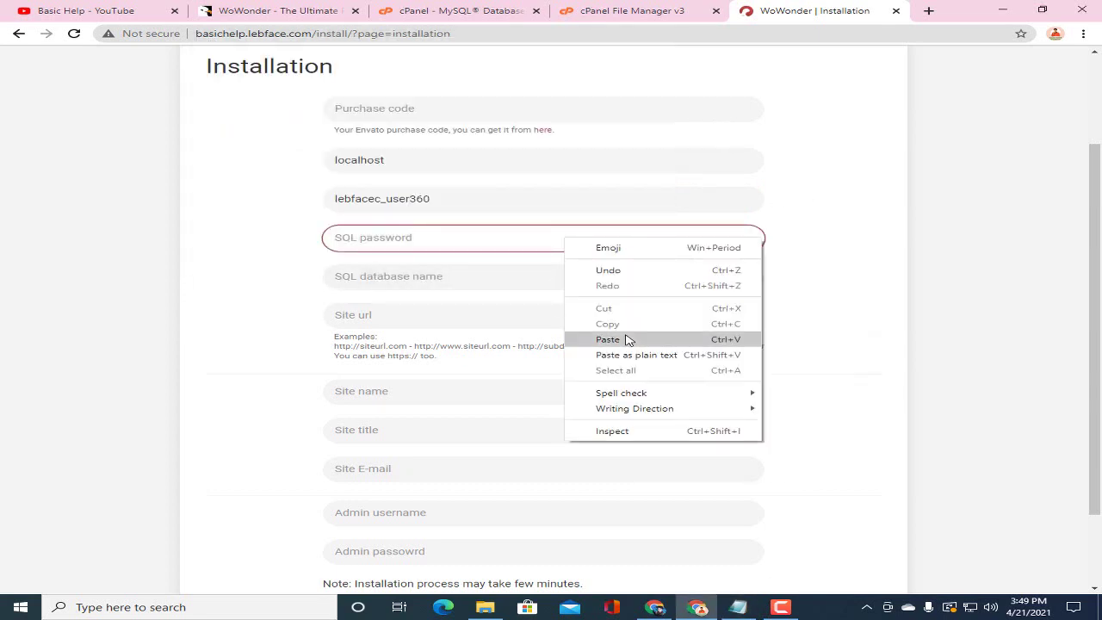
{"action": "left_click", "coordinate": [608, 340]}
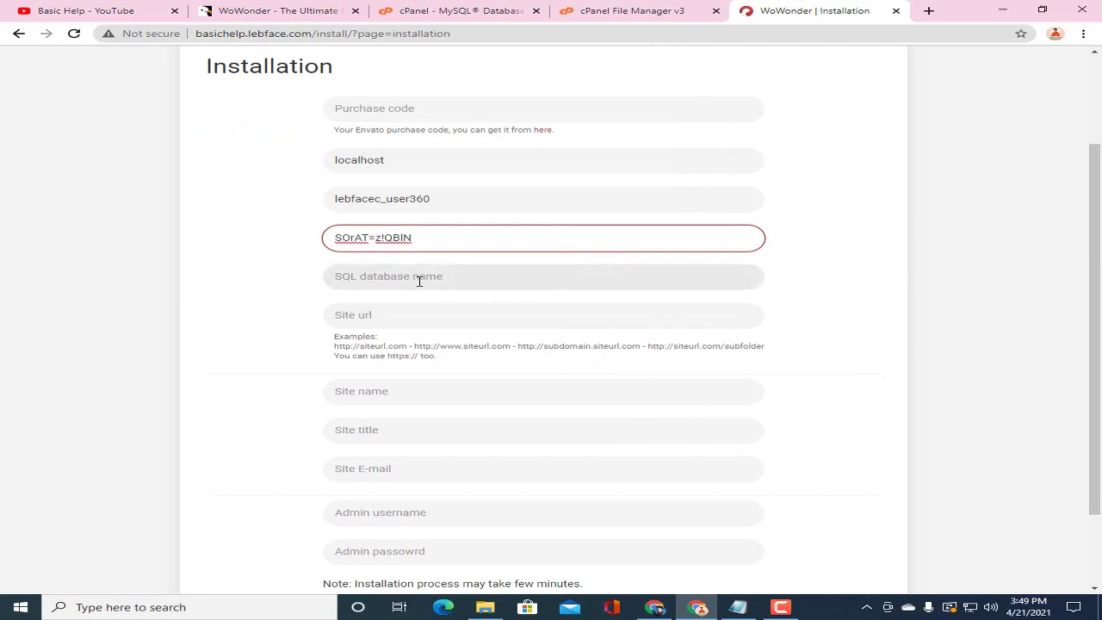
Step: Copy the database name lebfacec_test360 from the Notepad note and paste it as the SQL database name in the installer
{"action": "left_click", "coordinate": [738, 607]}
{"action": "left_click_drag", "start_coordinate": [272, 120], "coordinate": [408, 128]}
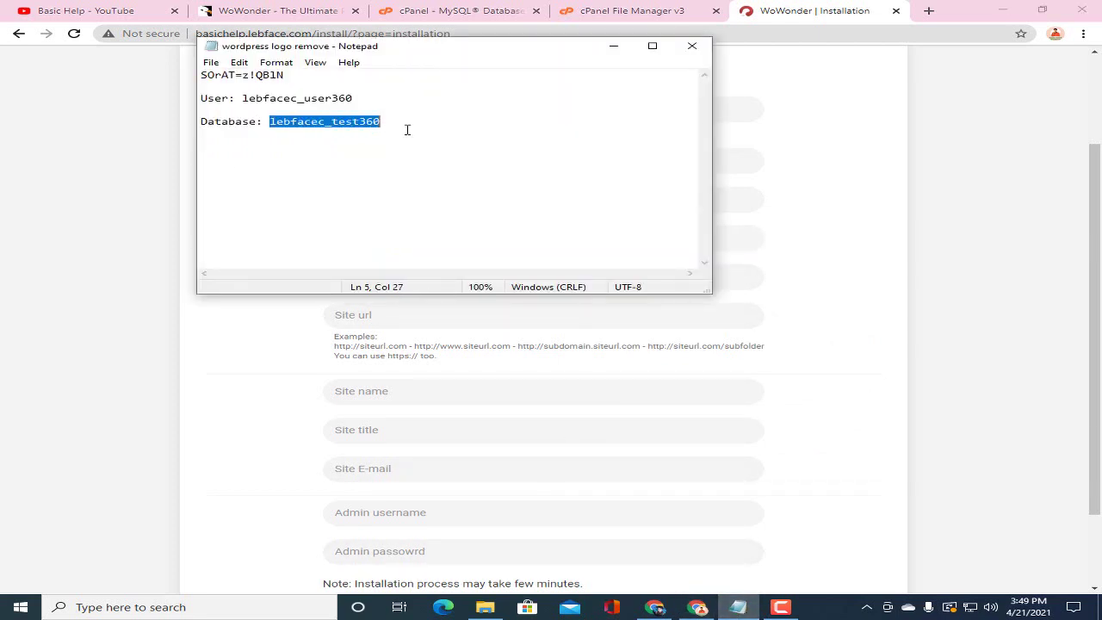
{"action": "right_click", "coordinate": [349, 121]}
{"action": "left_click", "coordinate": [396, 165]}
{"action": "left_click", "coordinate": [792, 207]}
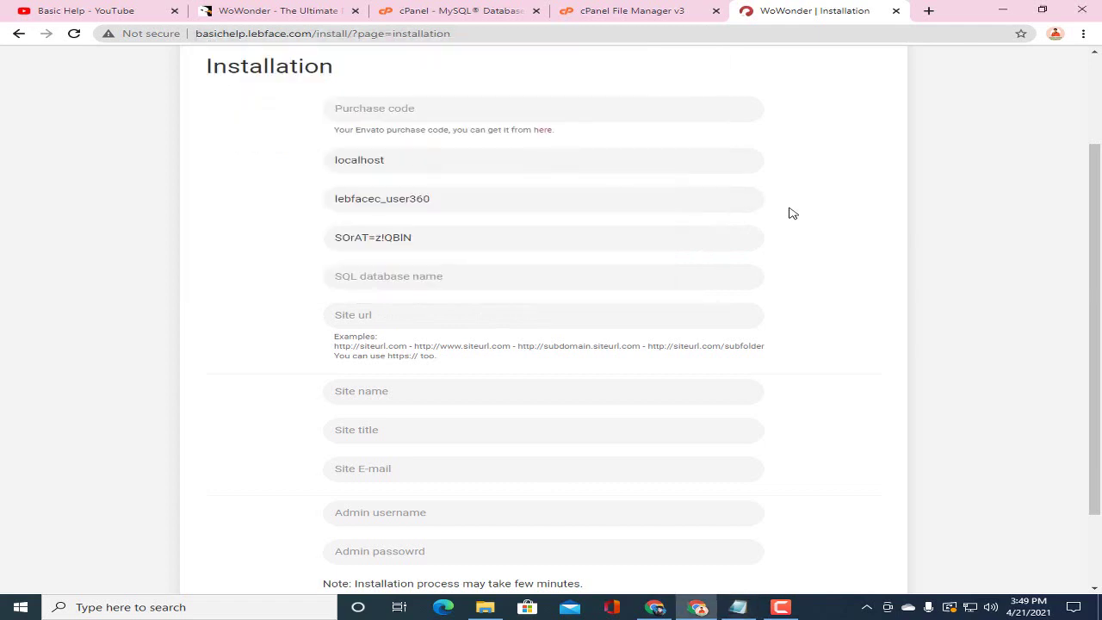
{"action": "right_click", "coordinate": [501, 278]}
{"action": "left_click", "coordinate": [540, 381]}
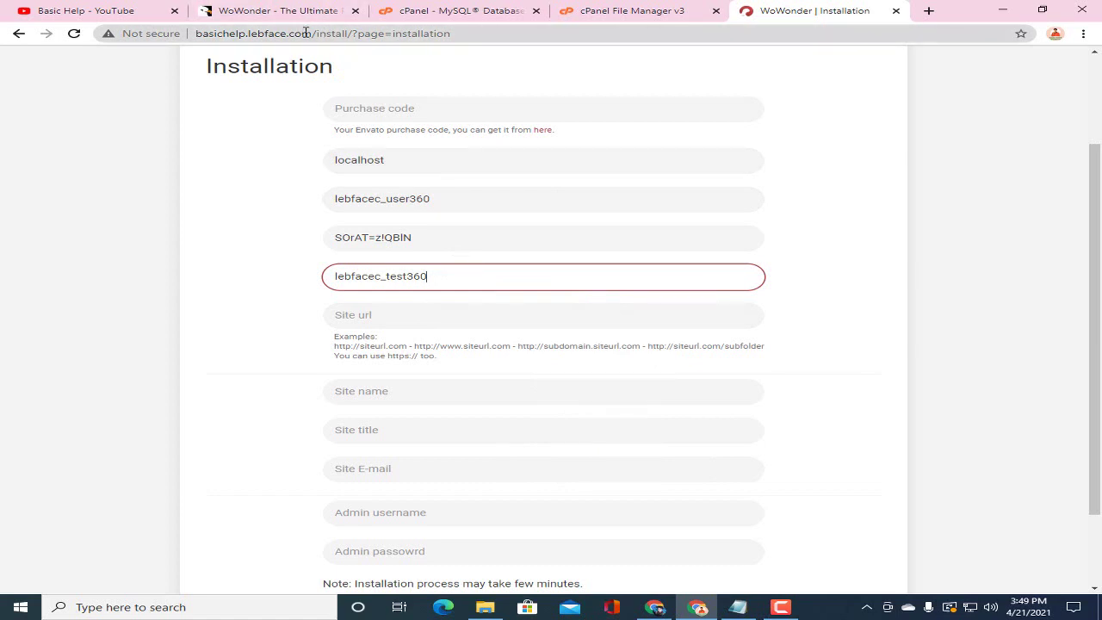
{"action": "left_click_drag", "start_coordinate": [311, 34], "coordinate": [196, 35]}
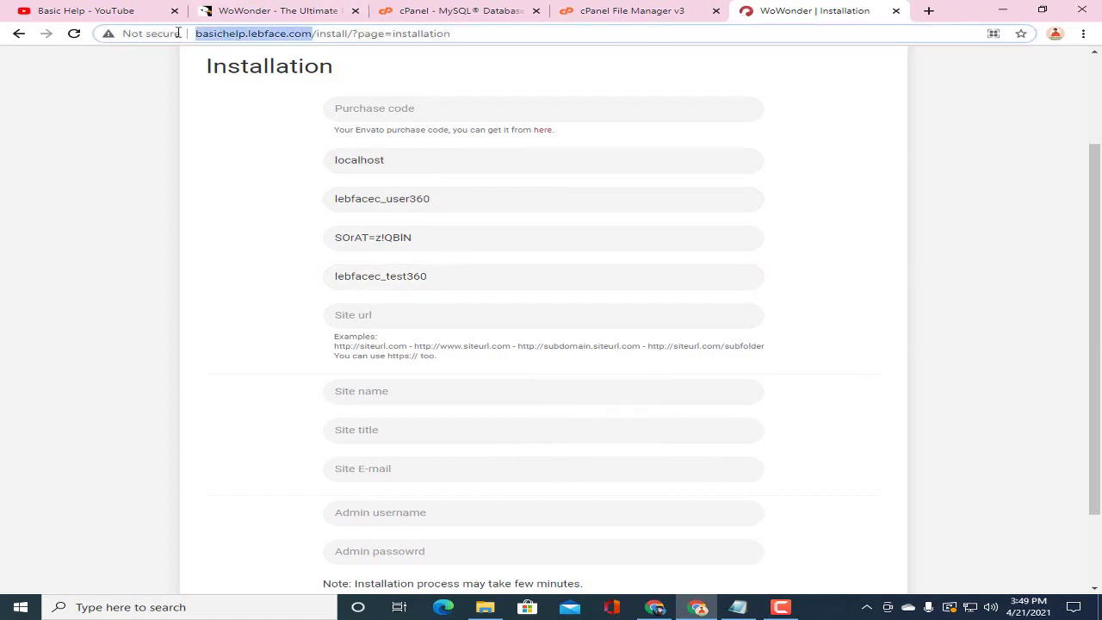
{"action": "right_click", "coordinate": [277, 40]}
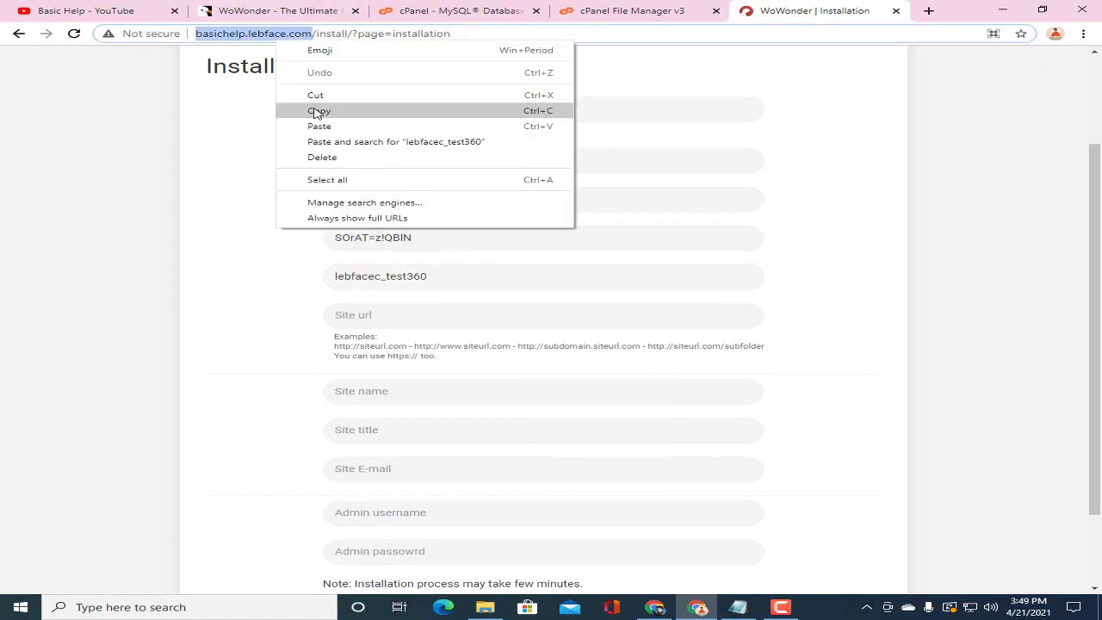
{"action": "left_click", "coordinate": [316, 110]}
{"action": "left_click", "coordinate": [401, 319]}
{"action": "right_click", "coordinate": [401, 318]}
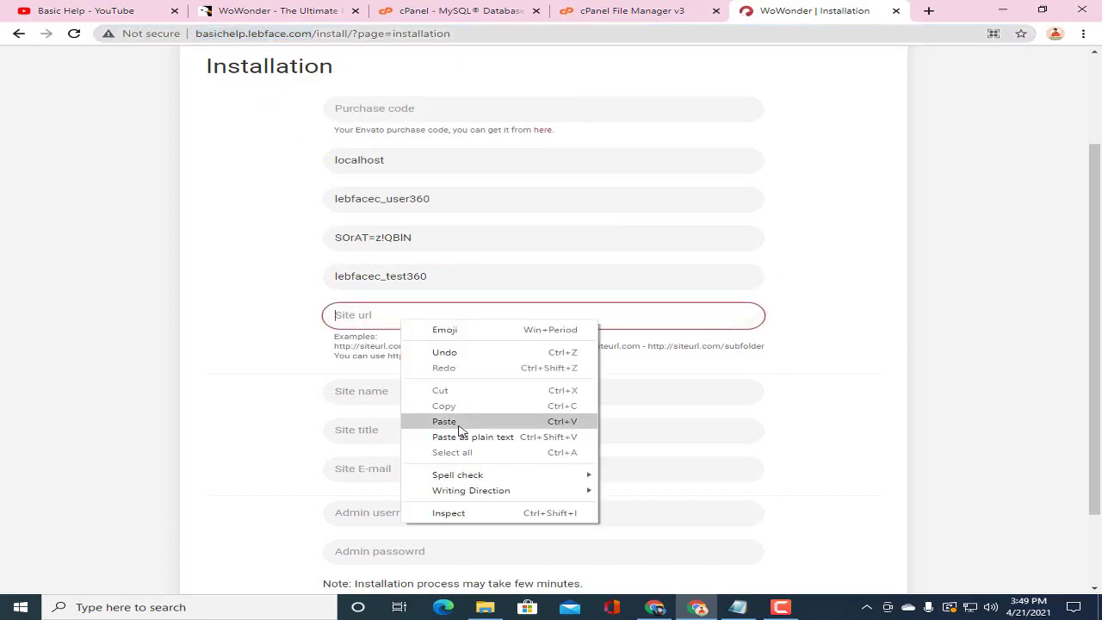
{"action": "left_click", "coordinate": [457, 422]}
{"action": "left_click", "coordinate": [668, 323]}
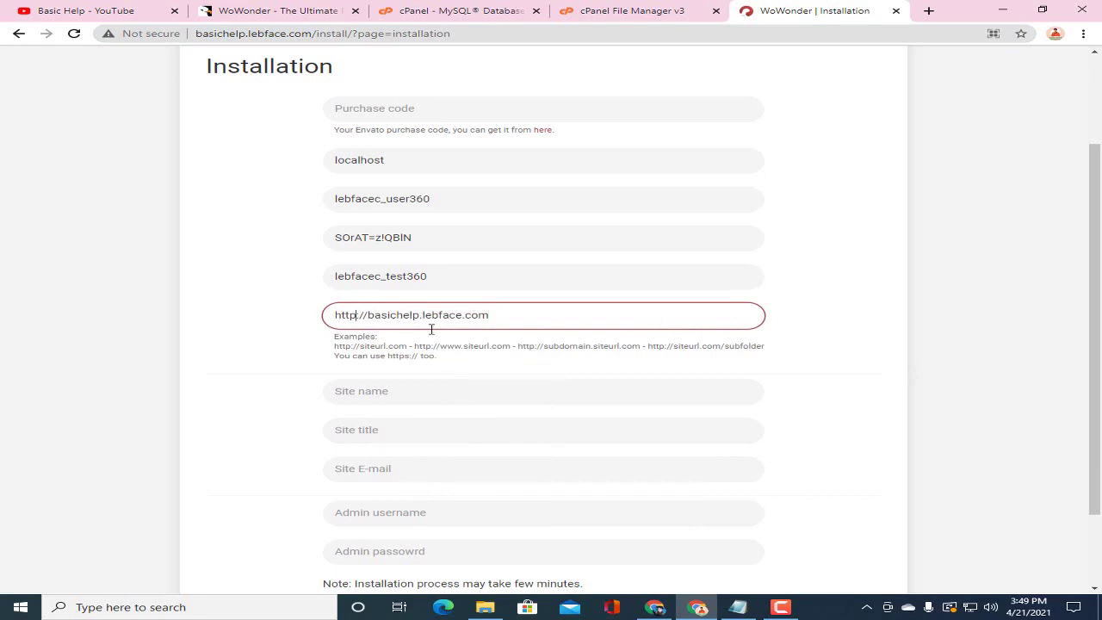
{"action": "type", "text": "s"}
{"action": "left_click", "coordinate": [296, 312]}
Step: Copy the channel name Basic Help from the open YouTube page and paste it as the site name in the installer
{"action": "scroll", "coordinate": [416, 270], "scroll_direction": "down", "scroll_amount": 2}
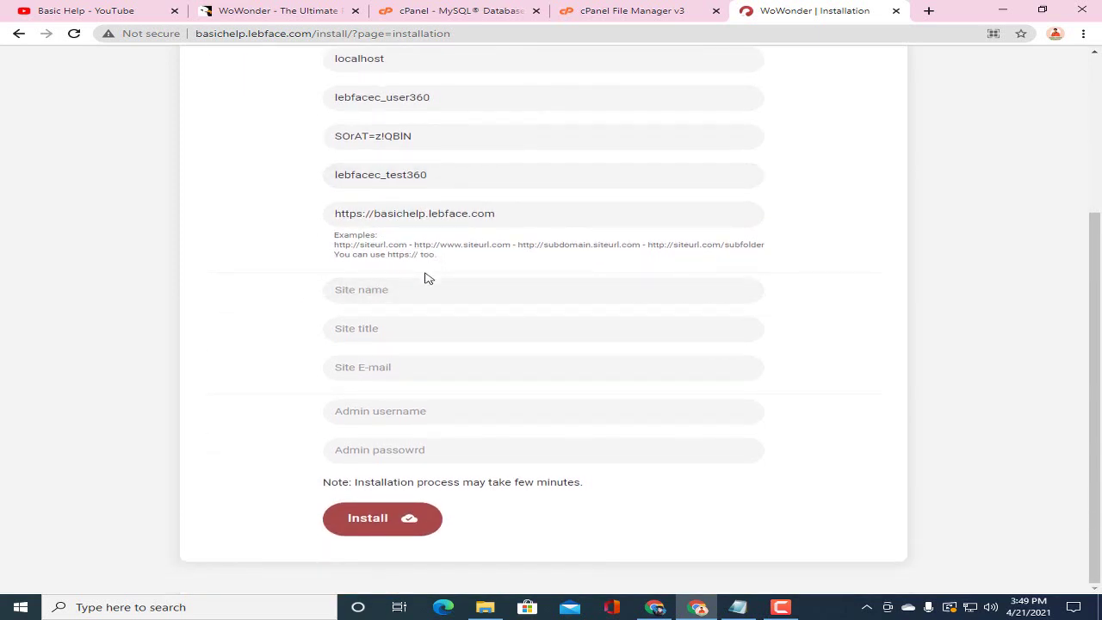
{"action": "left_click", "coordinate": [69, 10]}
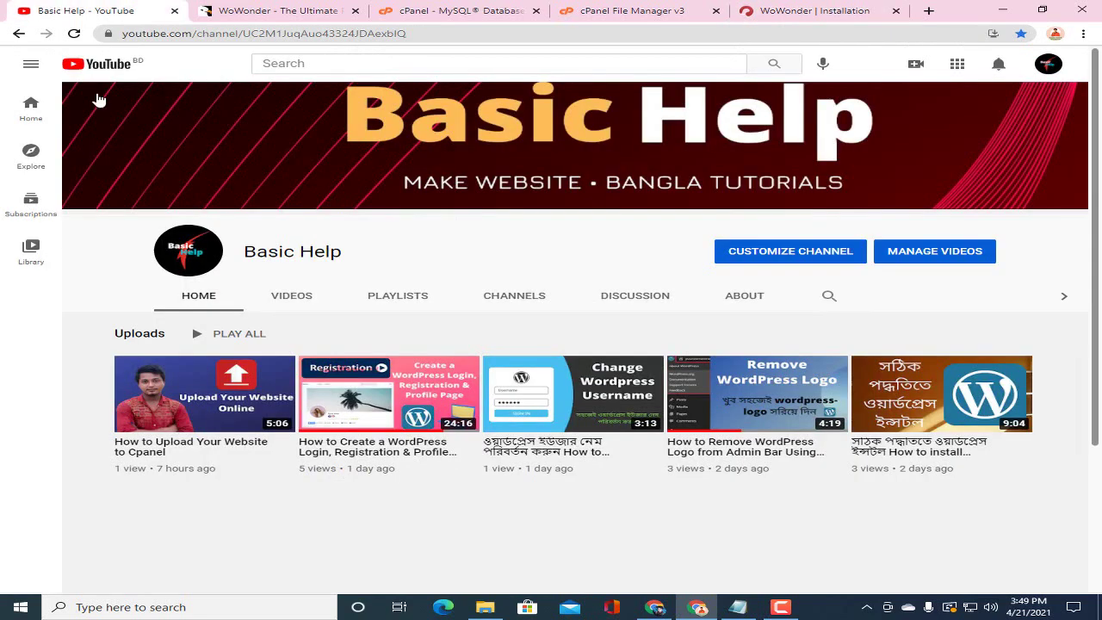
{"action": "triple_click", "coordinate": [297, 251]}
{"action": "right_click", "coordinate": [297, 252]}
{"action": "left_click", "coordinate": [320, 256]}
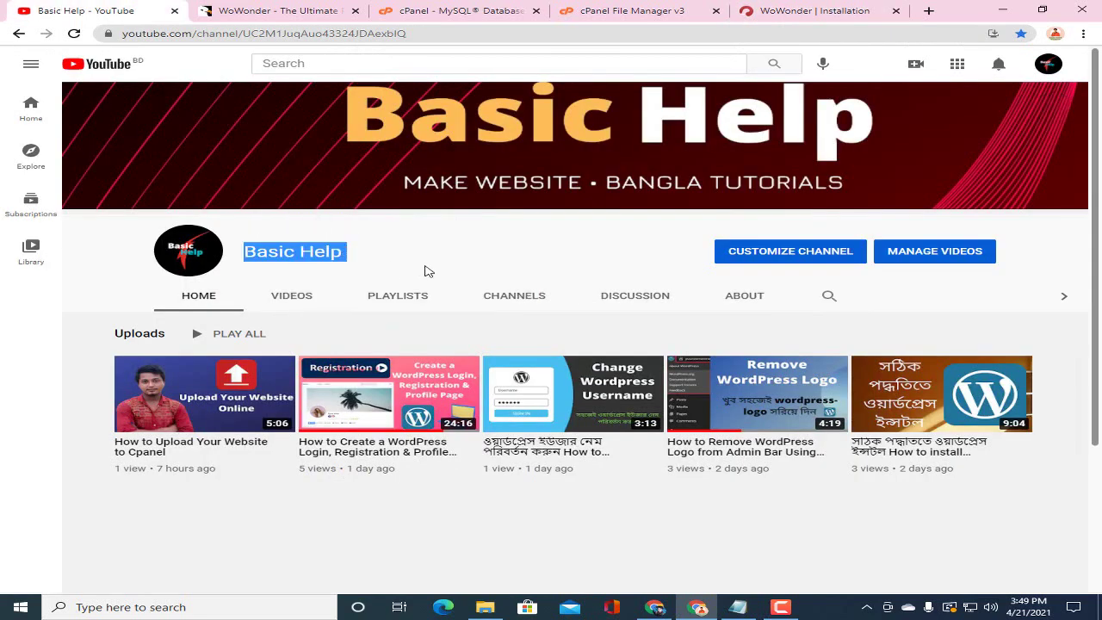
{"action": "left_click", "coordinate": [635, 11]}
{"action": "left_click", "coordinate": [742, 12]}
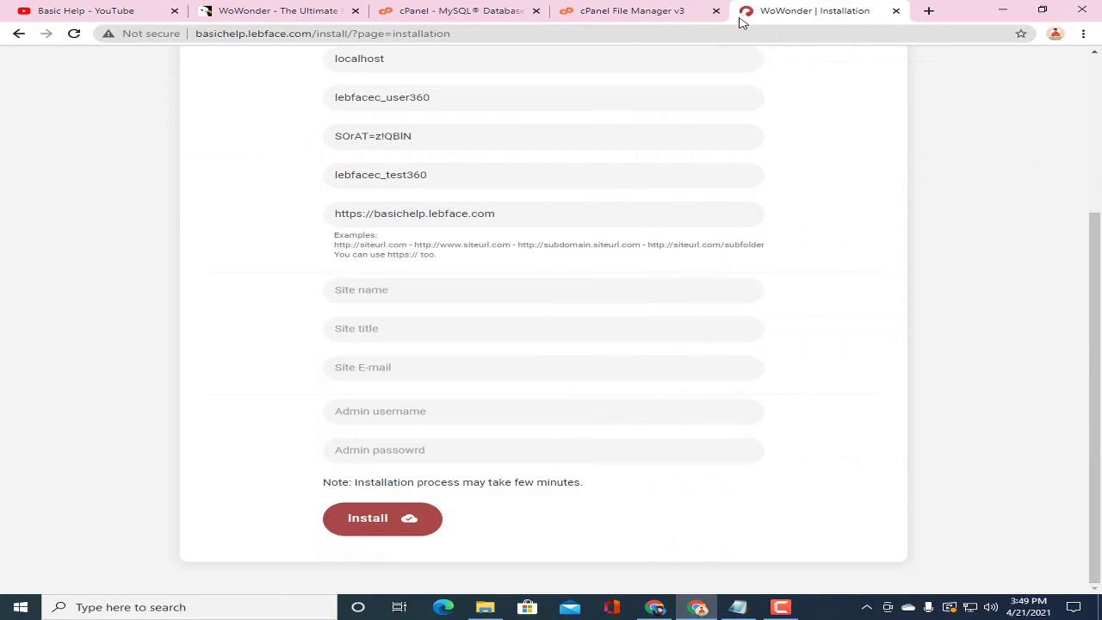
{"action": "right_click", "coordinate": [444, 302]}
{"action": "left_click", "coordinate": [486, 403]}
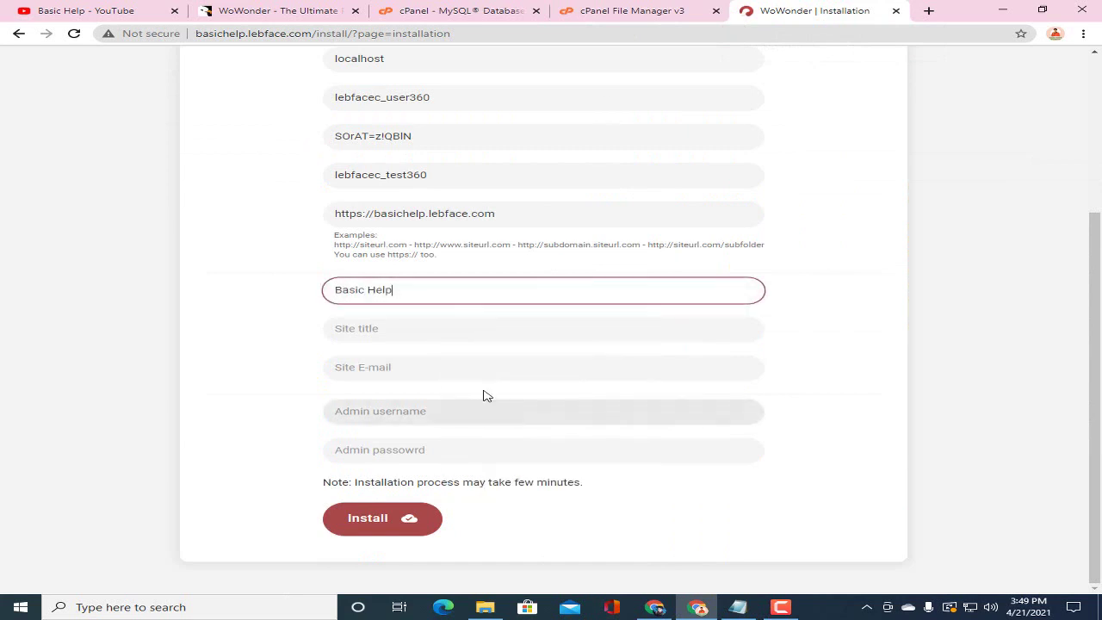
Step: Set the site title to Basic Help video, reusing the copied channel name
{"action": "left_click", "coordinate": [422, 330]}
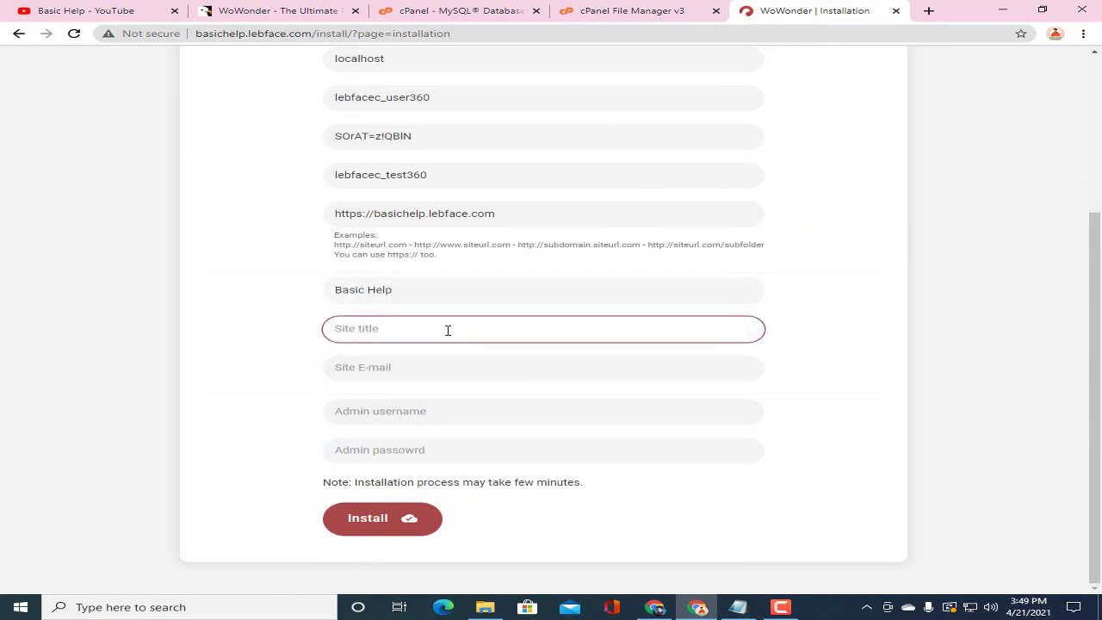
{"action": "right_click", "coordinate": [448, 330]}
{"action": "left_click", "coordinate": [539, 435]}
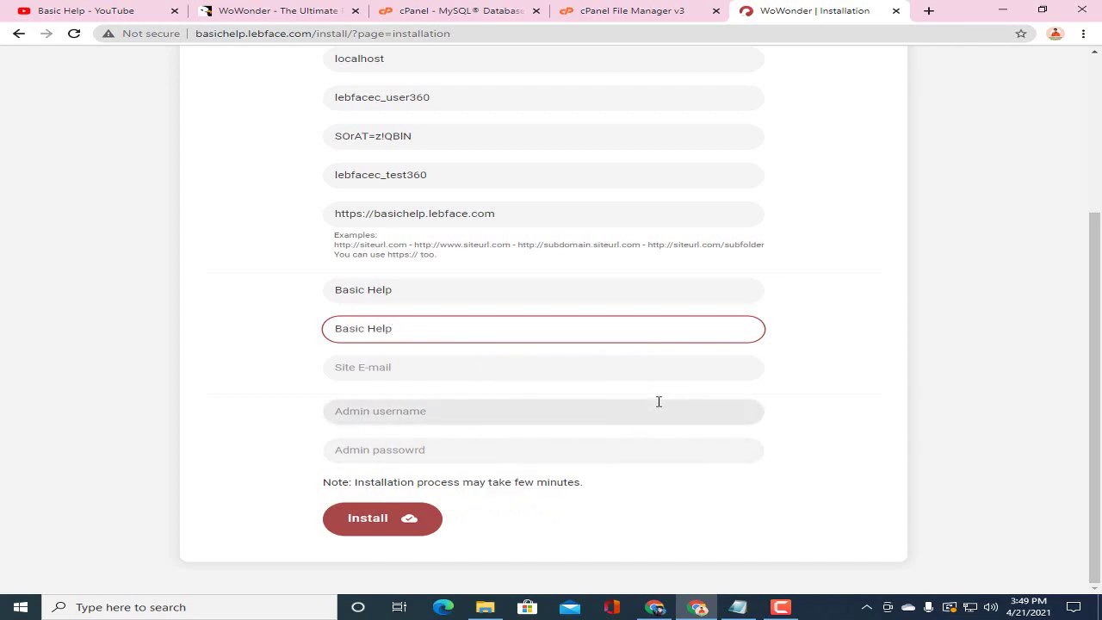
{"action": "type", "text": "video"}
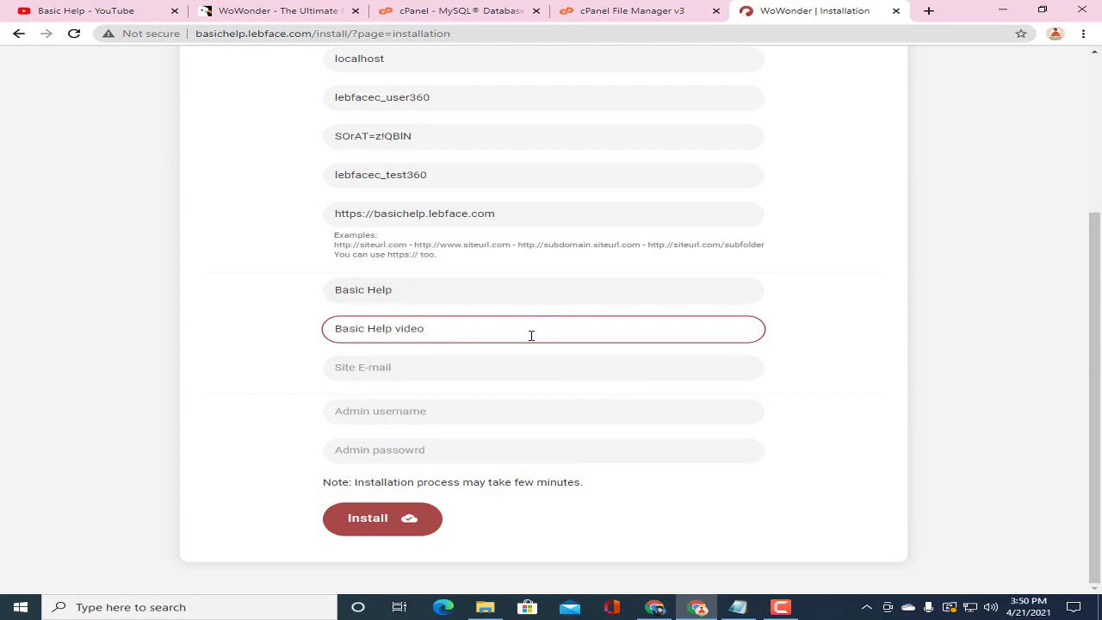
Step: Fill in the site e-mail address and the admin username from the browser's saved suggestions
{"action": "left_click", "coordinate": [353, 373]}
{"action": "left_click", "coordinate": [443, 396]}
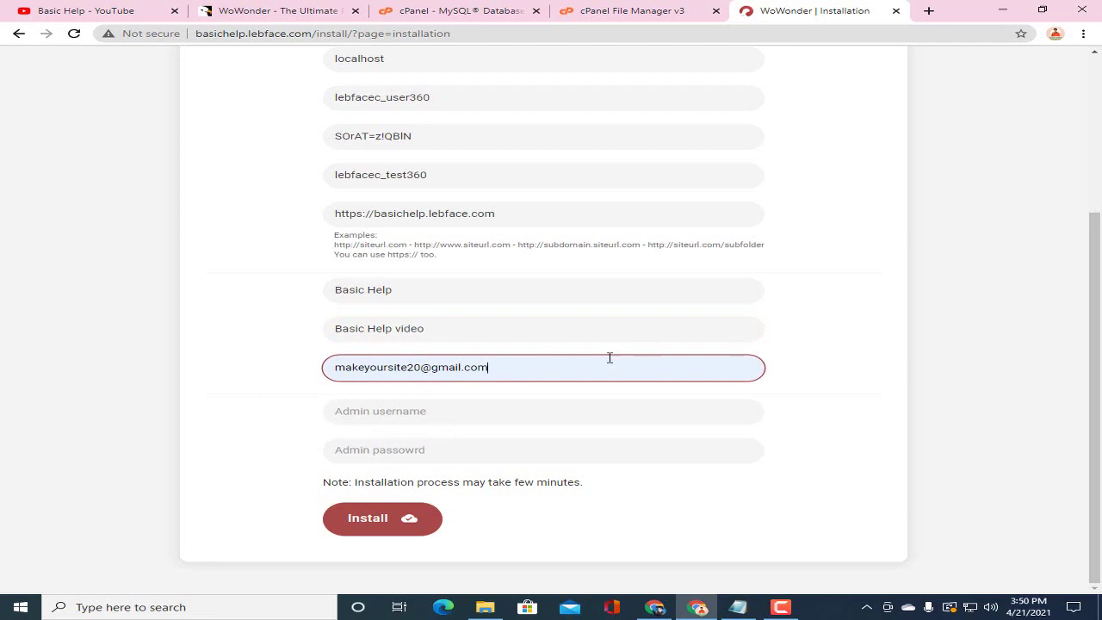
{"action": "left_click", "coordinate": [369, 411]}
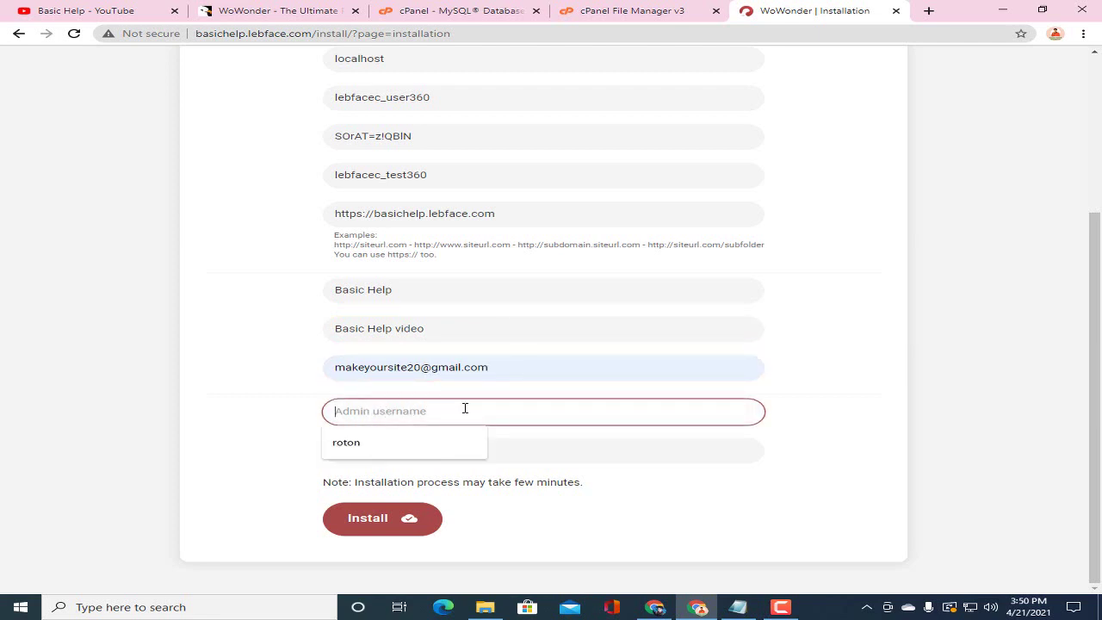
{"action": "left_click", "coordinate": [404, 443]}
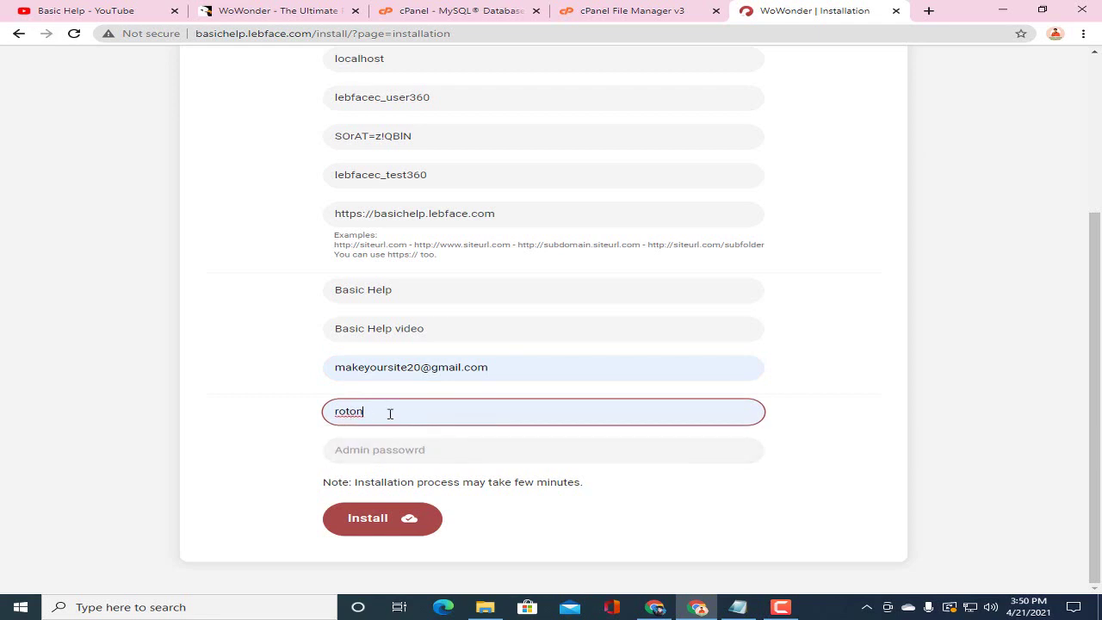
Step: Enter the admin account password in the Installation form
{"action": "left_click", "coordinate": [398, 451]}
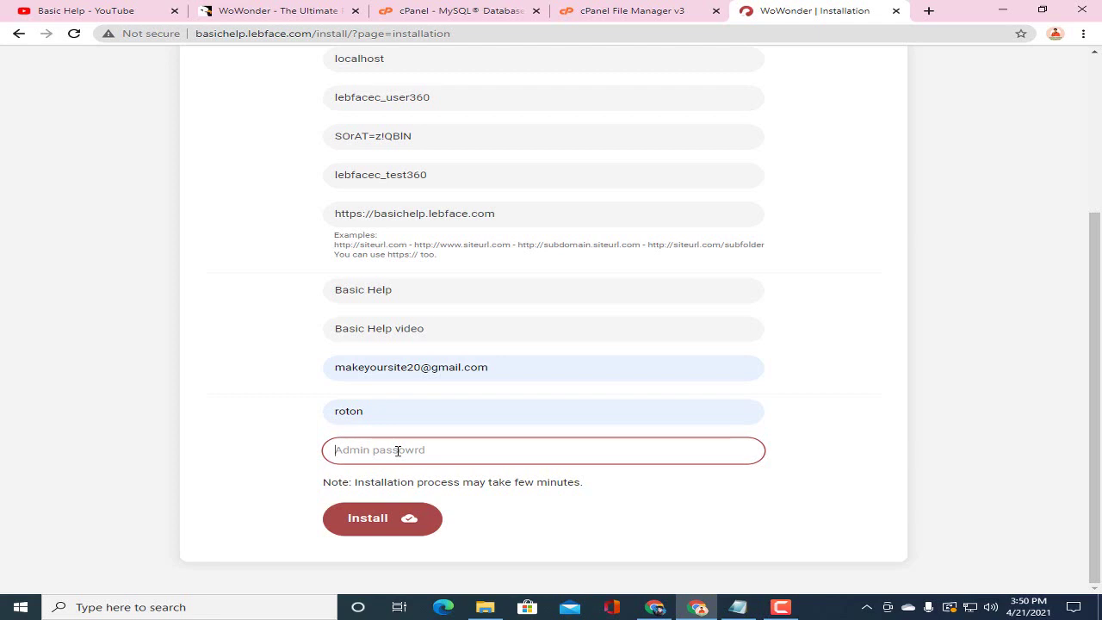
{"action": "key", "text": "ctrl+v"}
{"action": "left_click_drag", "start_coordinate": [443, 451], "coordinate": [278, 451]}
{"action": "left_click", "coordinate": [327, 411]}
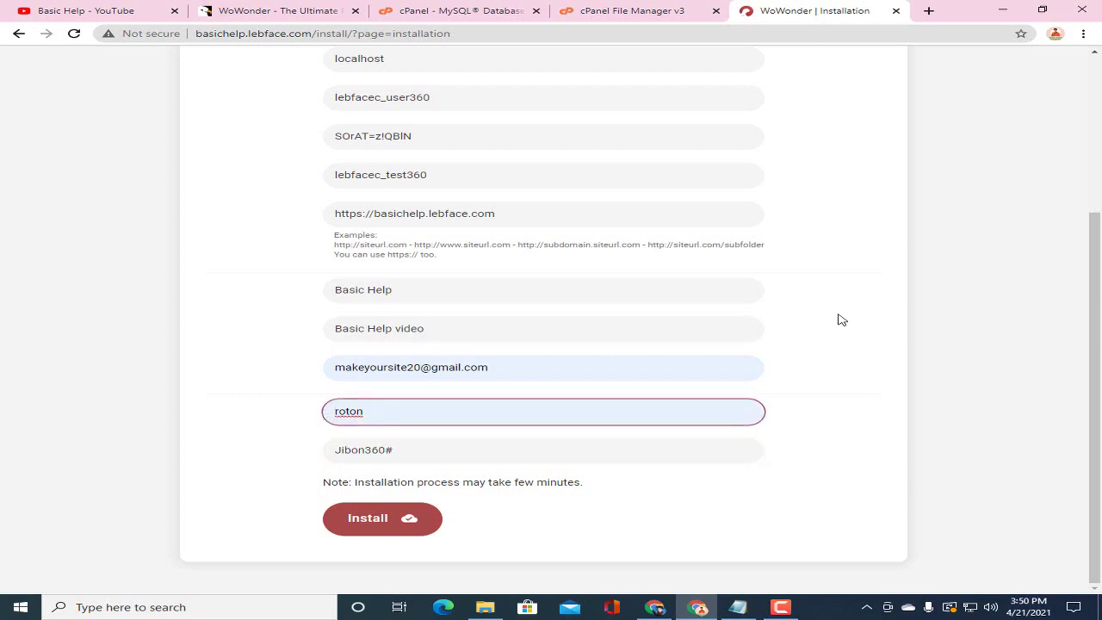
Step: Switch to File Explorer and open the WoWonder license PDF from the Downloads folder in Microsoft Edge
{"action": "scroll", "coordinate": [849, 318], "scroll_direction": "up", "scroll_amount": 3}
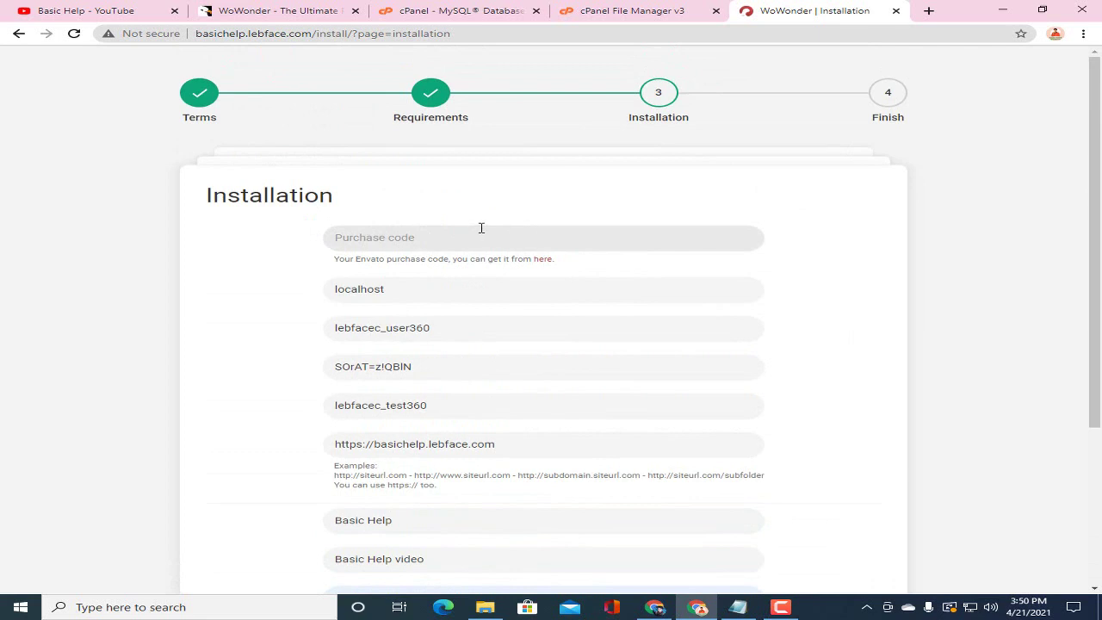
{"action": "left_click", "coordinate": [495, 605]}
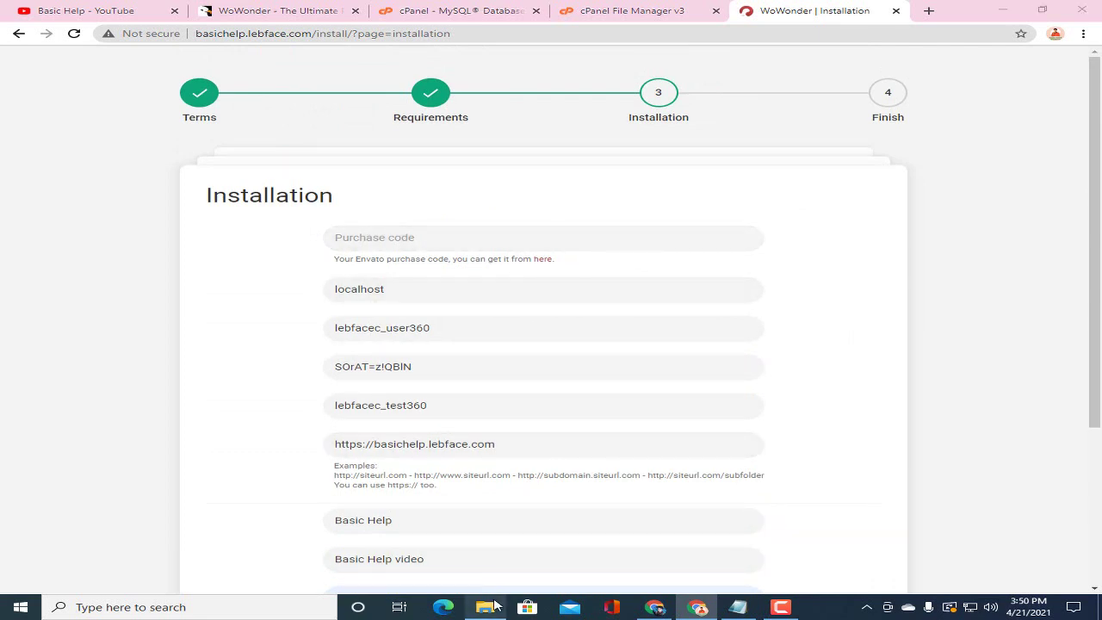
{"action": "left_click", "coordinate": [446, 223]}
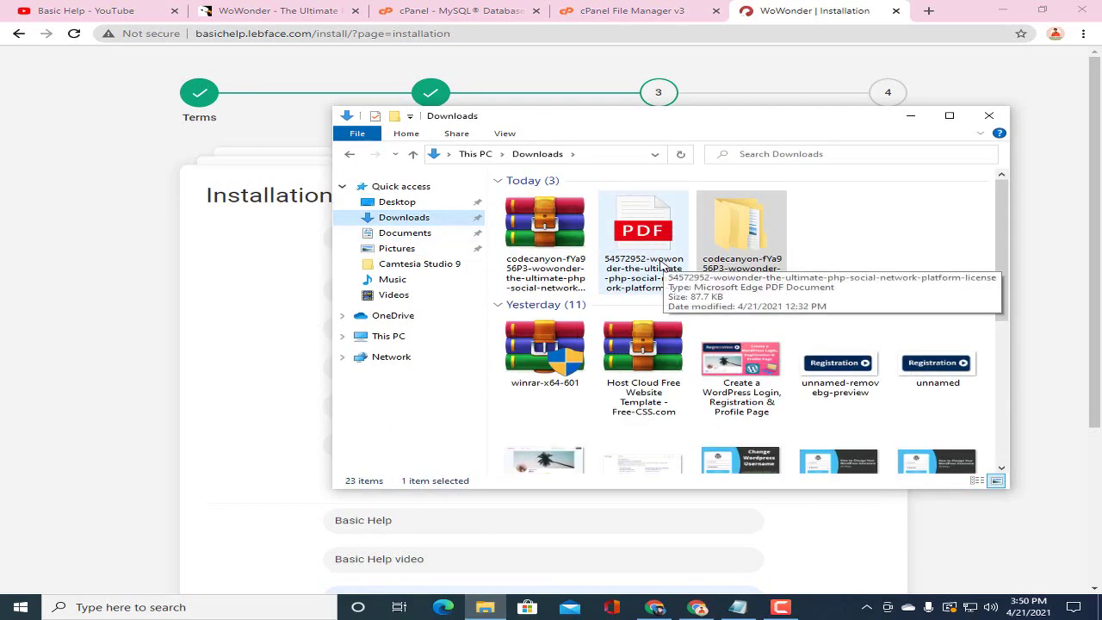
{"action": "double_click", "coordinate": [662, 265]}
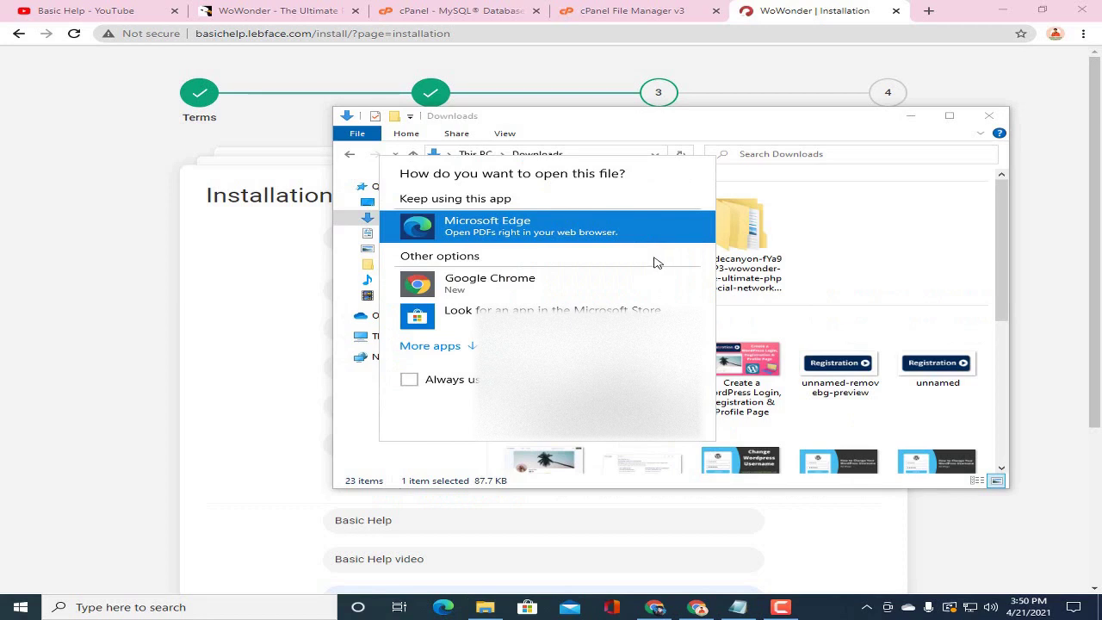
{"action": "left_click", "coordinate": [668, 428]}
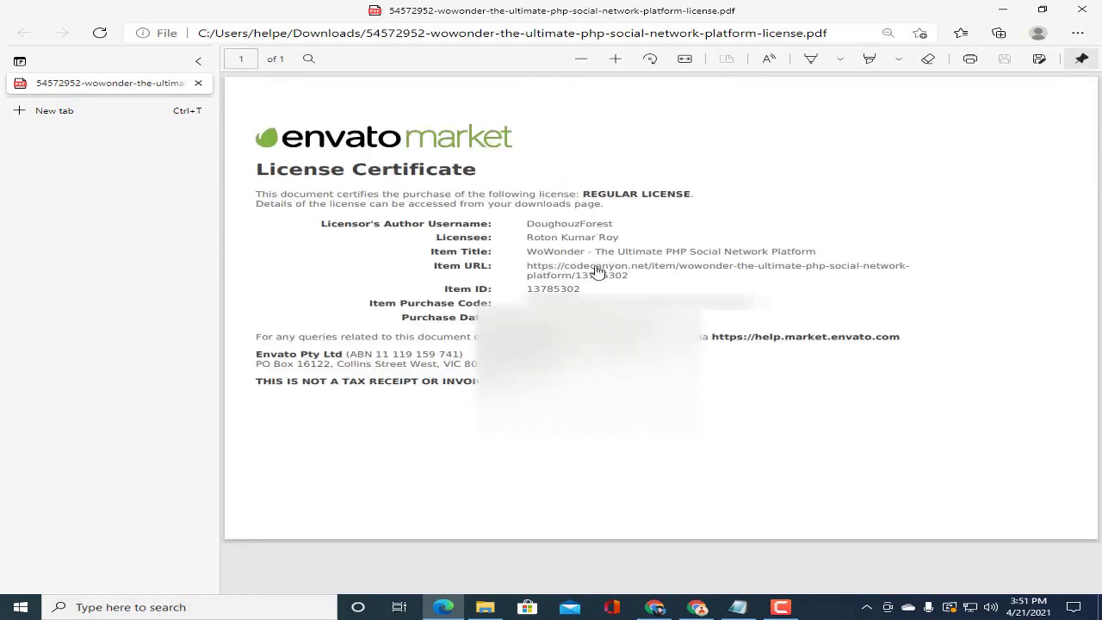
Step: Copy the item purchase code from the license certificate and paste it into the installer's Purchase code field in Chrome
{"action": "left_click_drag", "start_coordinate": [525, 303], "coordinate": [759, 311]}
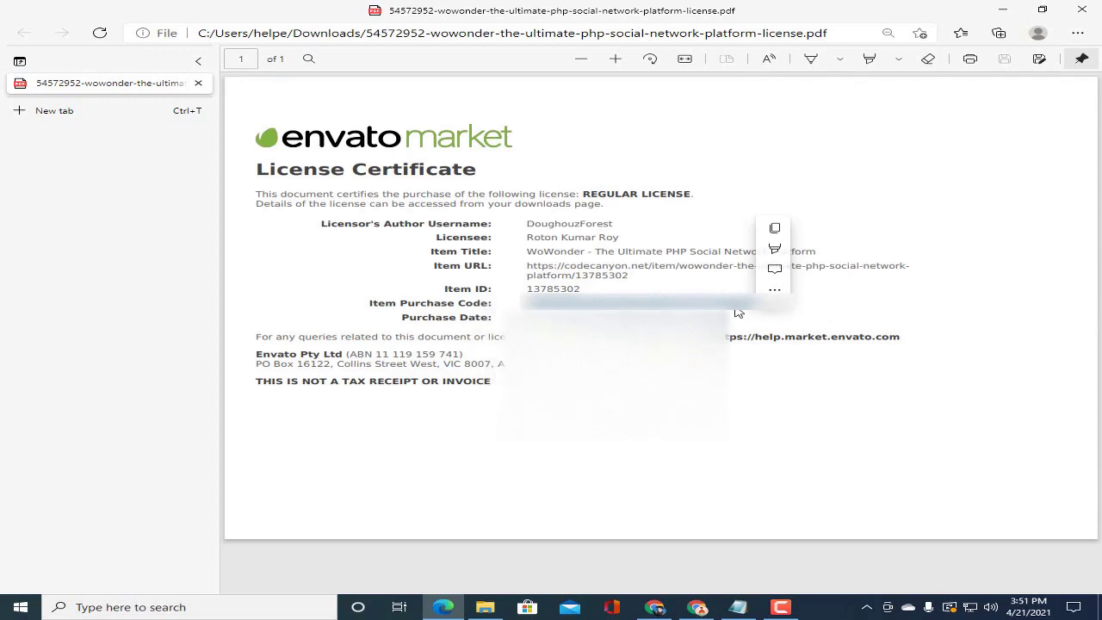
{"action": "right_click", "coordinate": [716, 312]}
{"action": "left_click", "coordinate": [736, 366]}
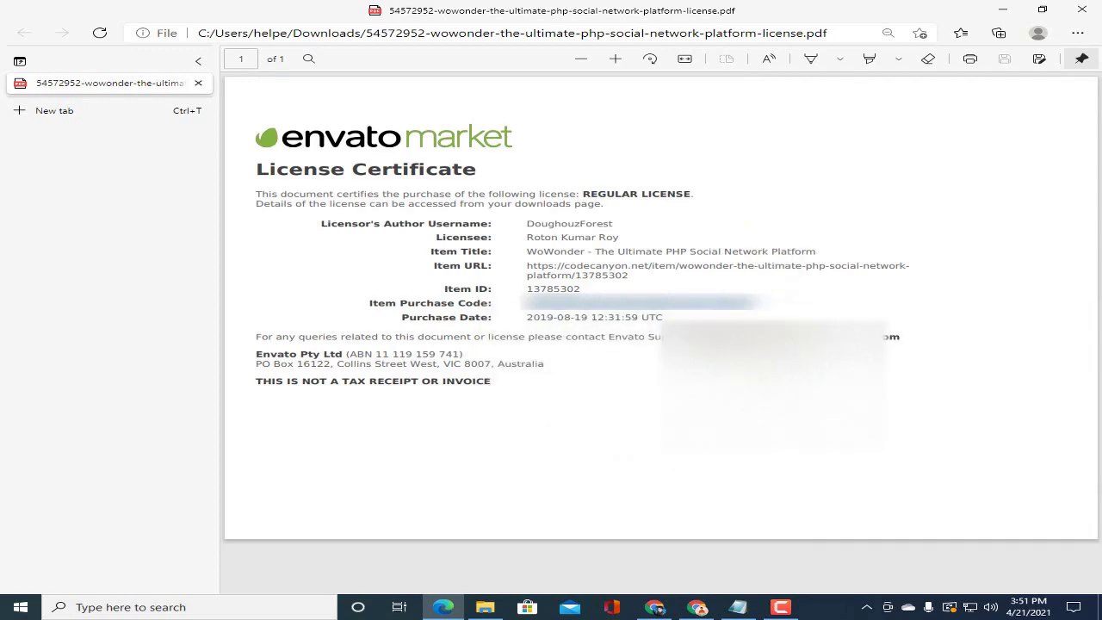
{"action": "left_click", "coordinate": [716, 605]}
{"action": "right_click", "coordinate": [423, 239]}
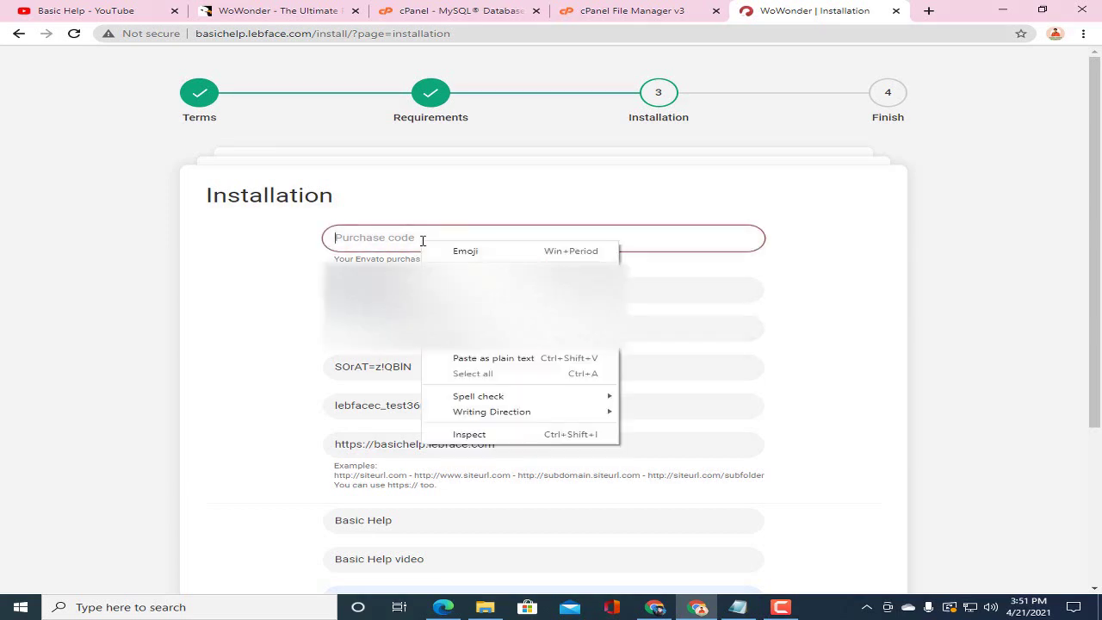
{"action": "left_click", "coordinate": [482, 345]}
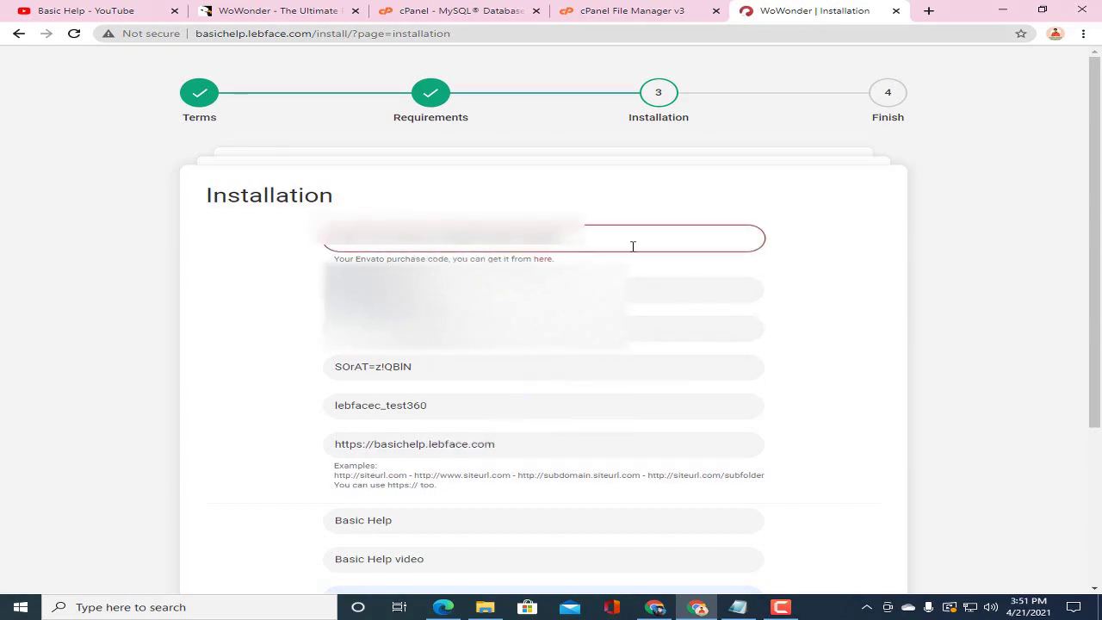
Step: Run the WoWonder installation with the completed form and open the new website from the Finish page
{"action": "scroll", "coordinate": [999, 292], "scroll_direction": "down", "scroll_amount": 3}
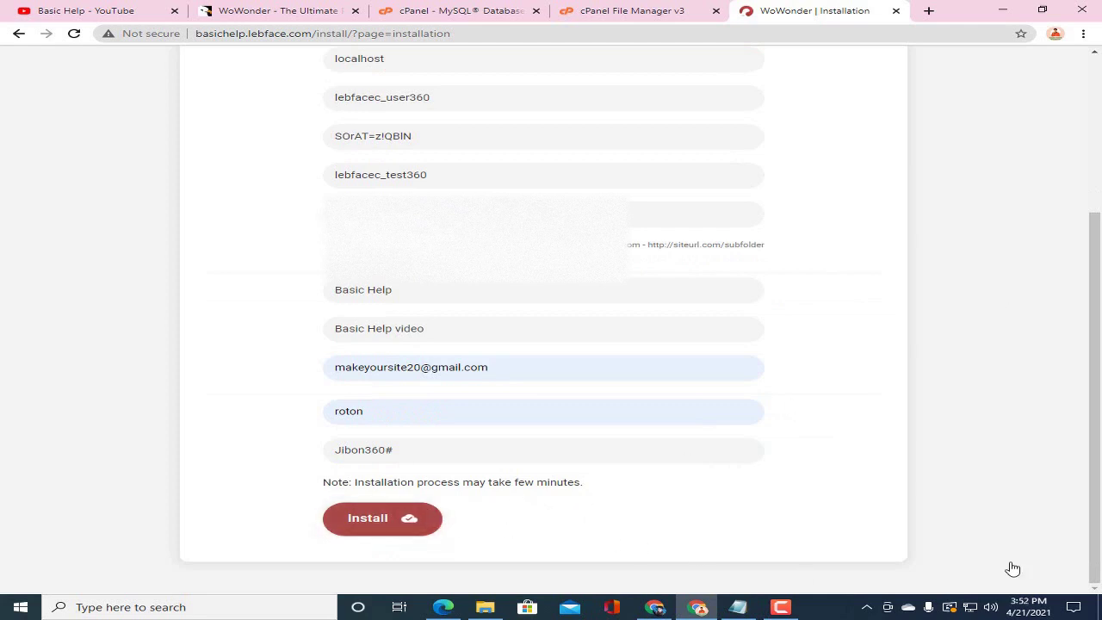
{"action": "left_click", "coordinate": [388, 535]}
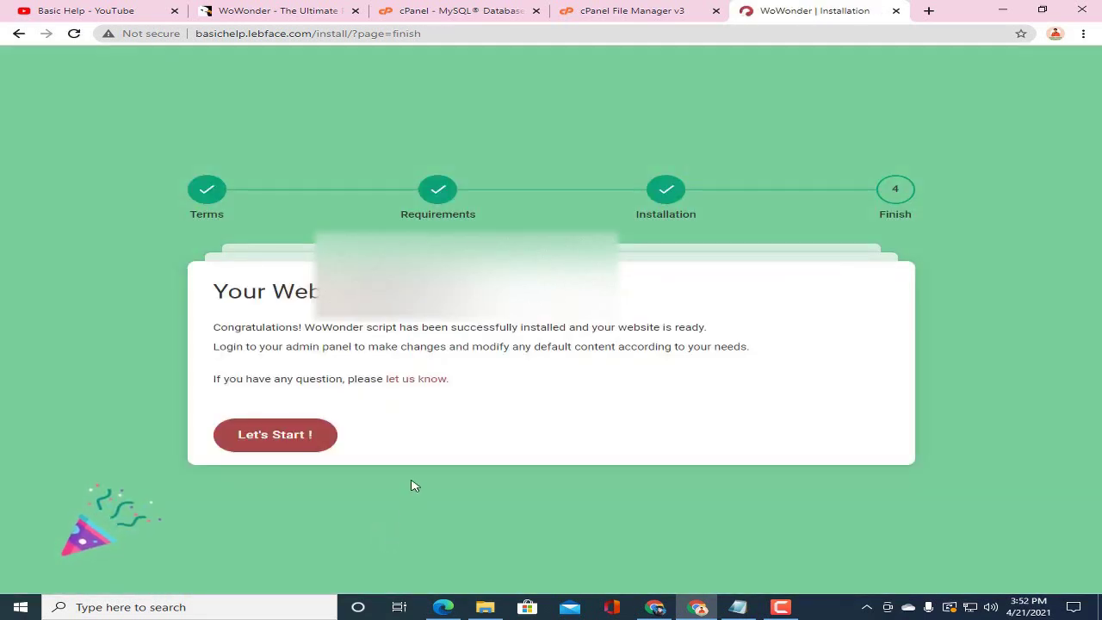
{"action": "left_click_drag", "start_coordinate": [231, 295], "coordinate": [404, 297]}
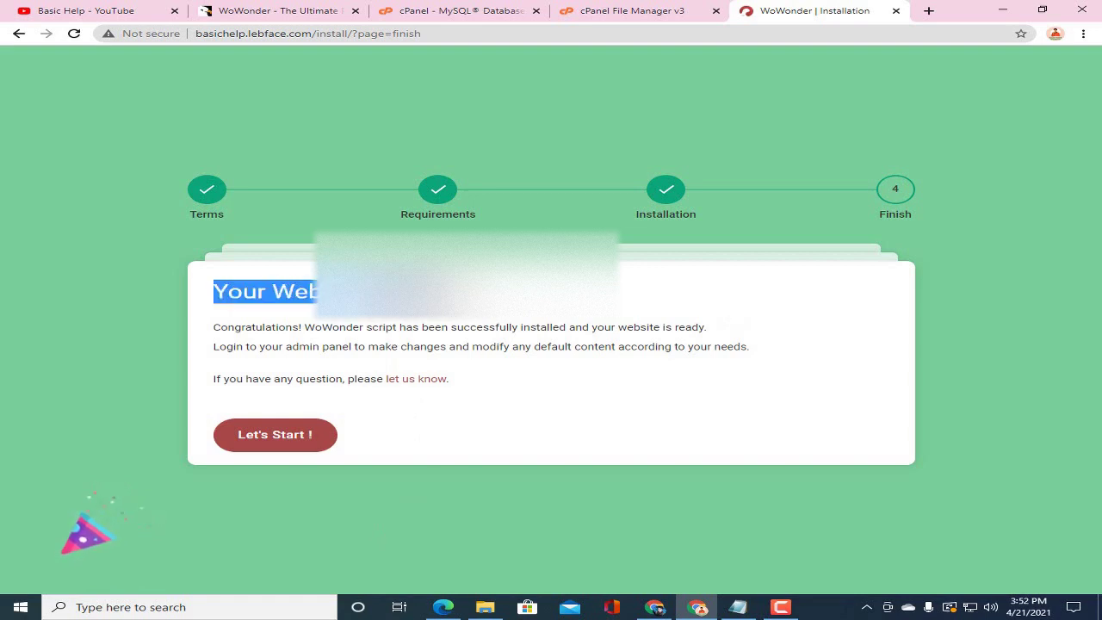
{"action": "left_click", "coordinate": [291, 428]}
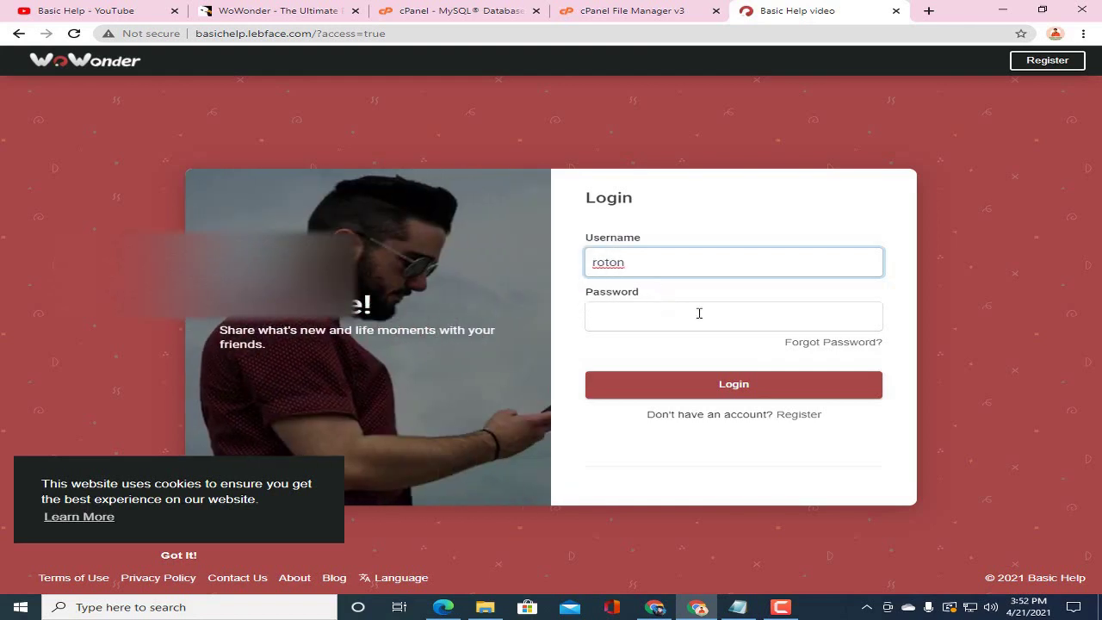
Step: Enter the admin account password on the Login page and log in to the new site
{"action": "left_click", "coordinate": [699, 314]}
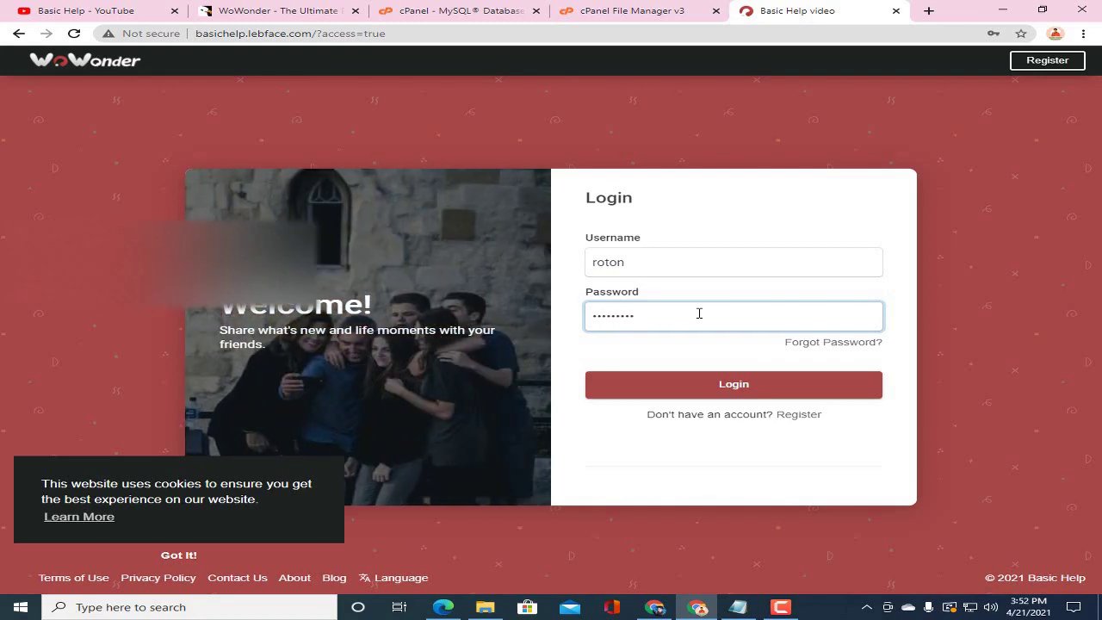
{"action": "left_click", "coordinate": [765, 390]}
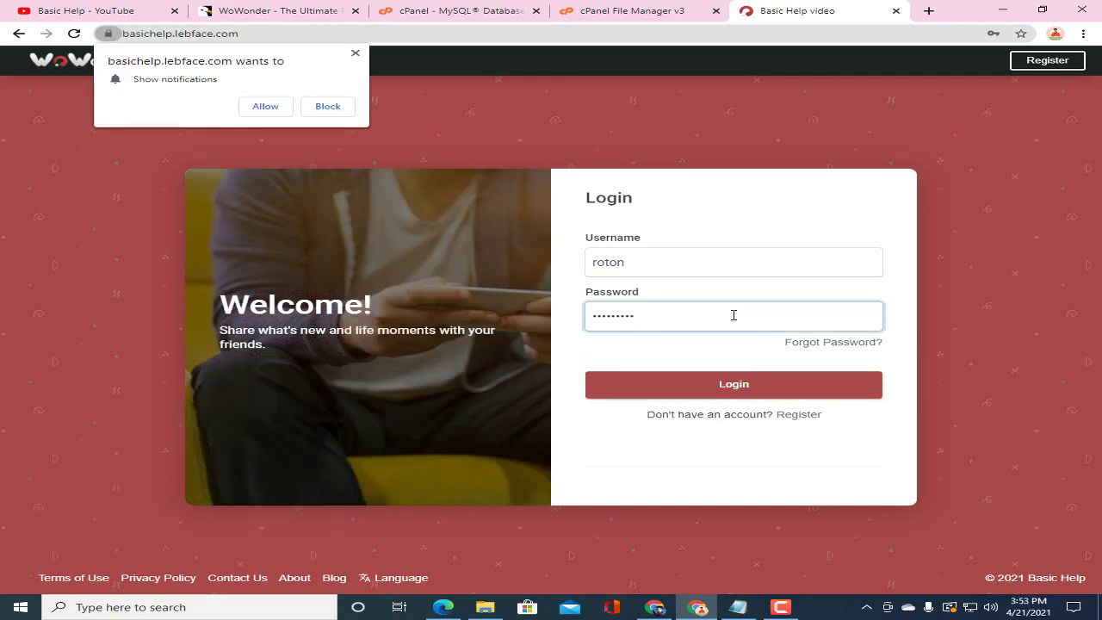
{"action": "left_click", "coordinate": [753, 390]}
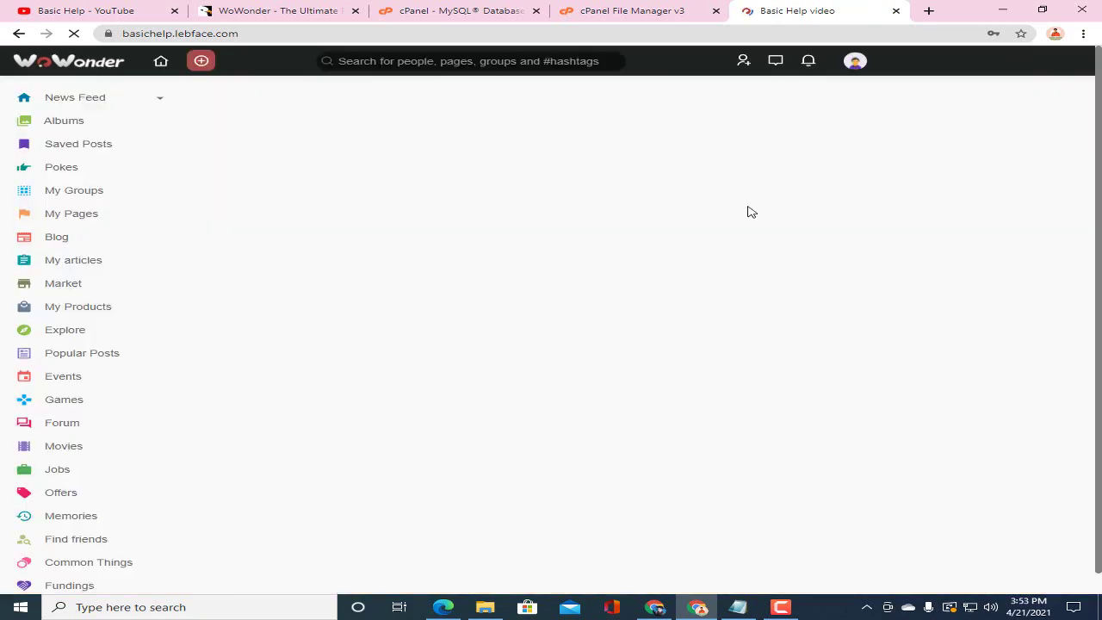
{"action": "left_click", "coordinate": [1023, 54]}
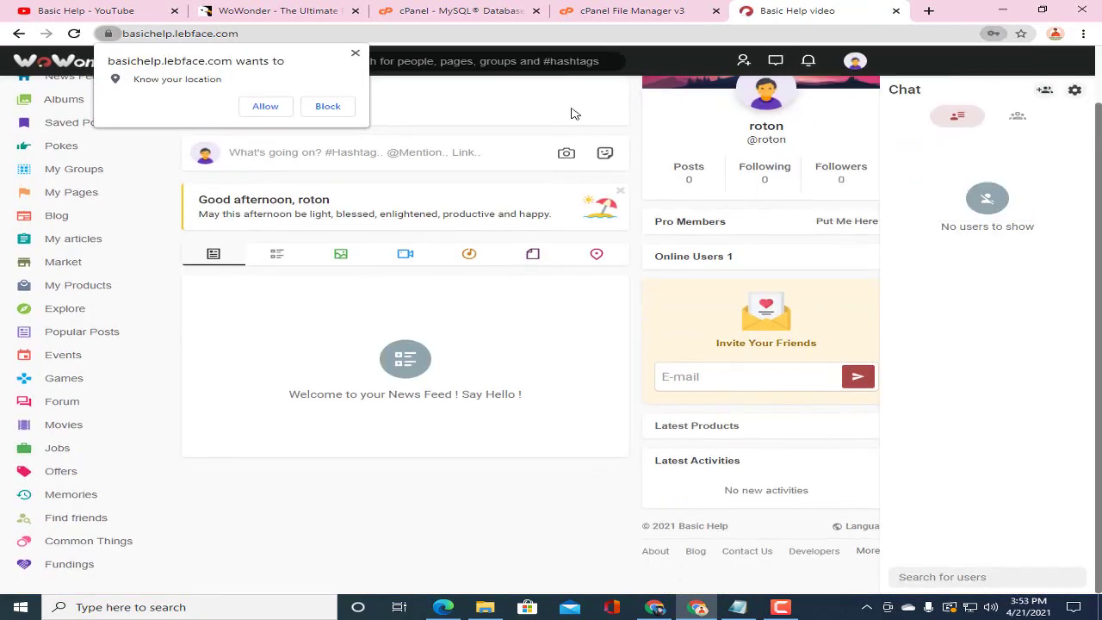
Step: Check the WoWonder item page on CodeCanyon, return to the new site's news feed and block its location request
{"action": "left_click", "coordinate": [275, 10]}
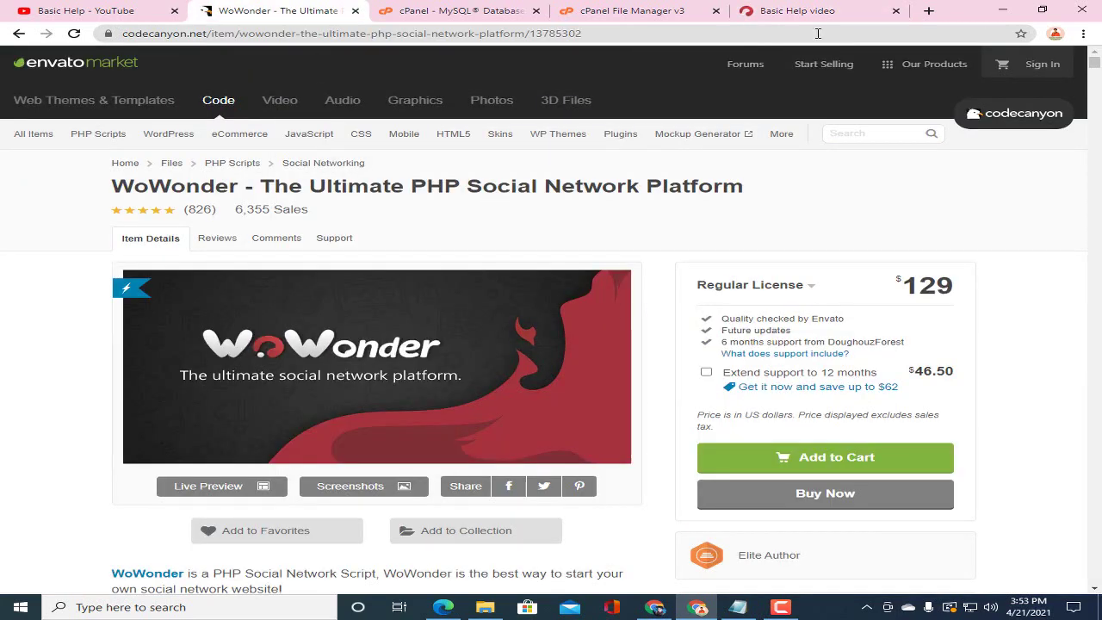
{"action": "left_click", "coordinate": [799, 19]}
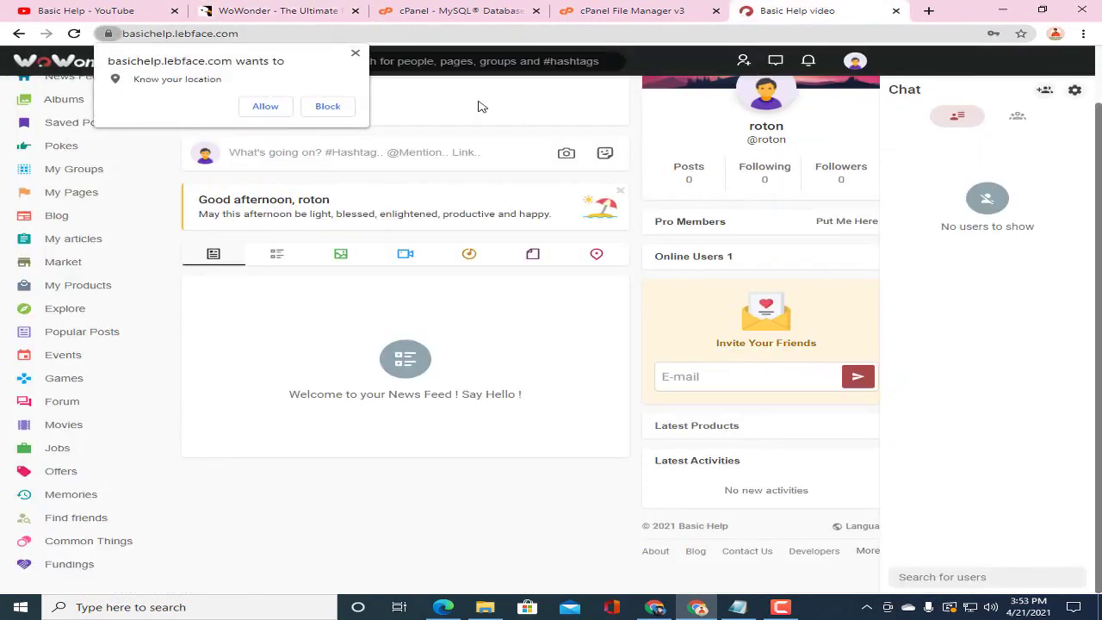
{"action": "left_click", "coordinate": [353, 107]}
{"action": "scroll", "coordinate": [517, 275], "scroll_direction": "up", "scroll_amount": 1}
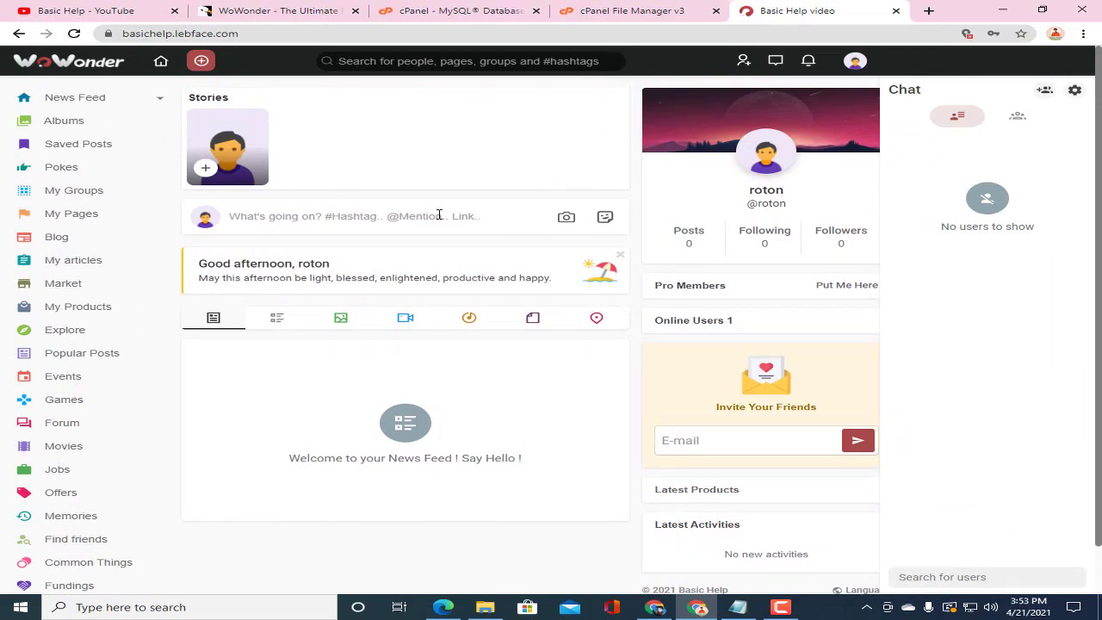
{"action": "scroll", "coordinate": [478, 172], "scroll_direction": "down", "scroll_amount": 1}
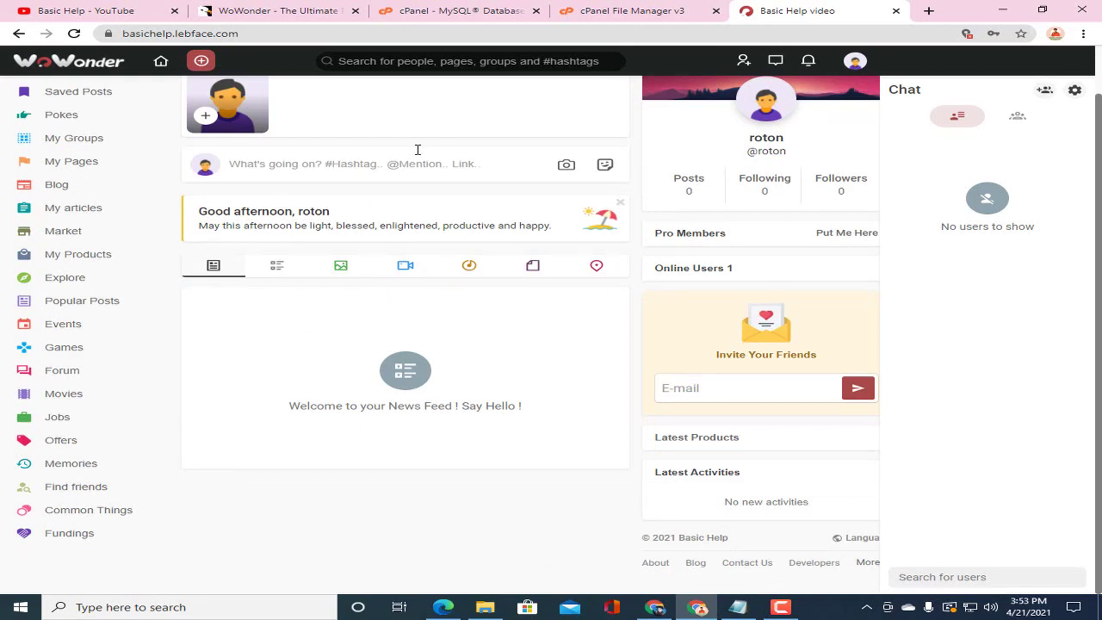
{"action": "scroll", "coordinate": [529, 128], "scroll_direction": "up", "scroll_amount": 1}
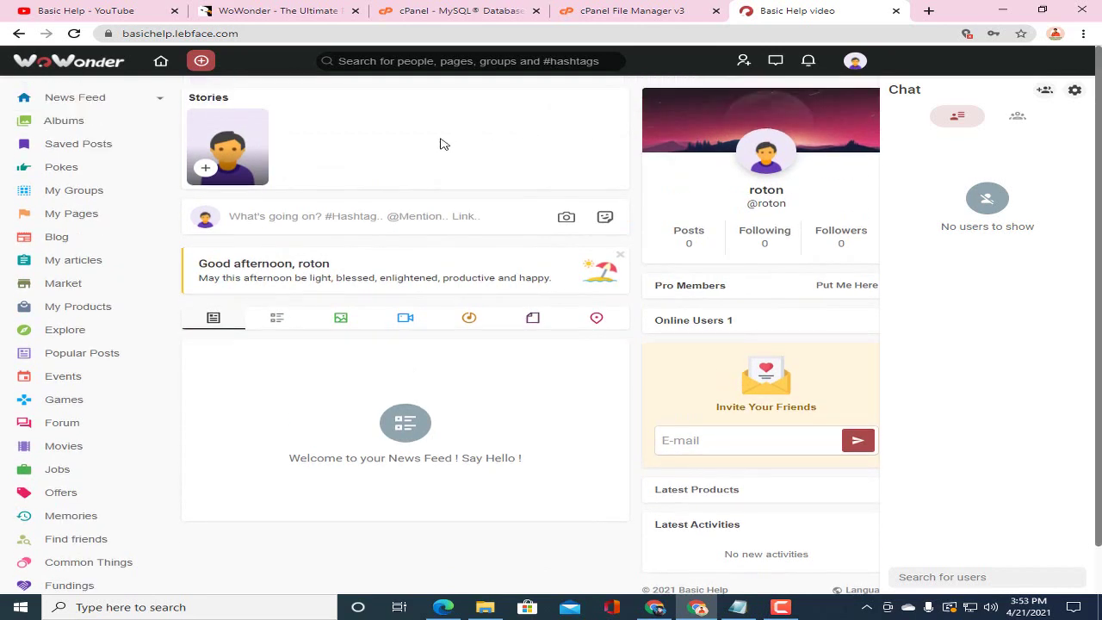